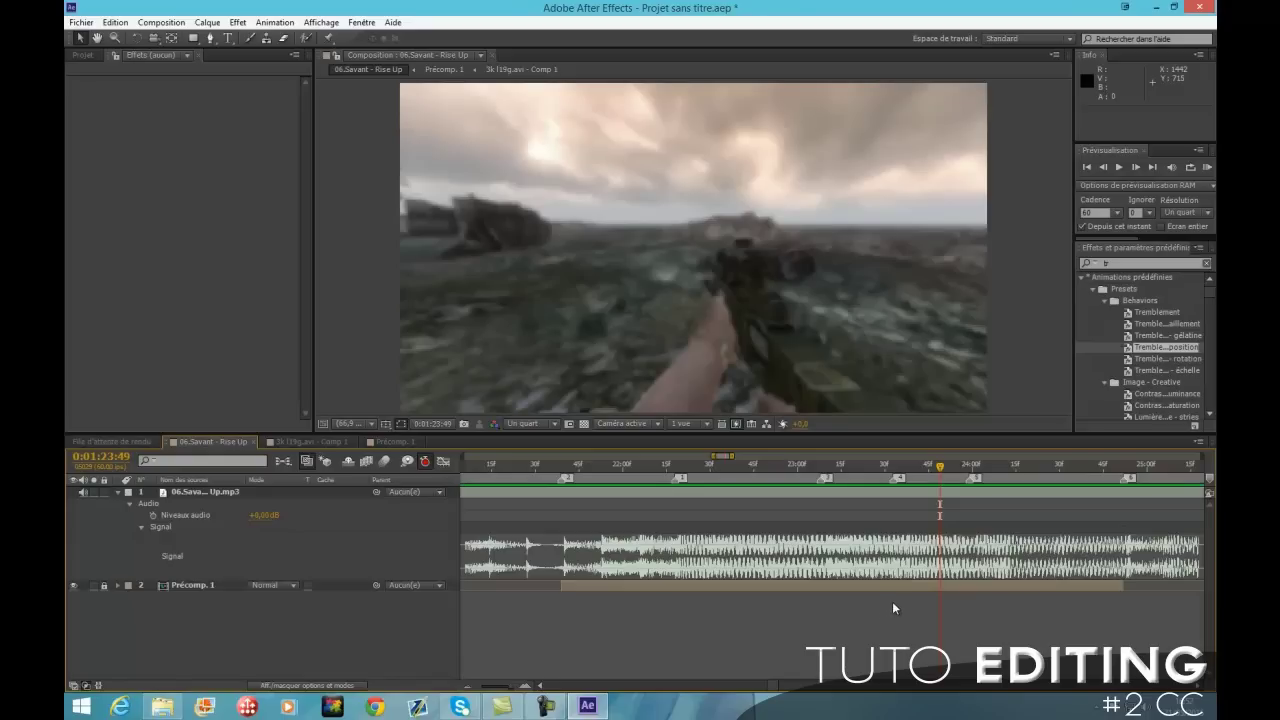
# Add a new adjustment layer (Calque d'effets) at the top of the 06.Savant - Rise Up composition and select it.
pyautogui.click(207, 22)
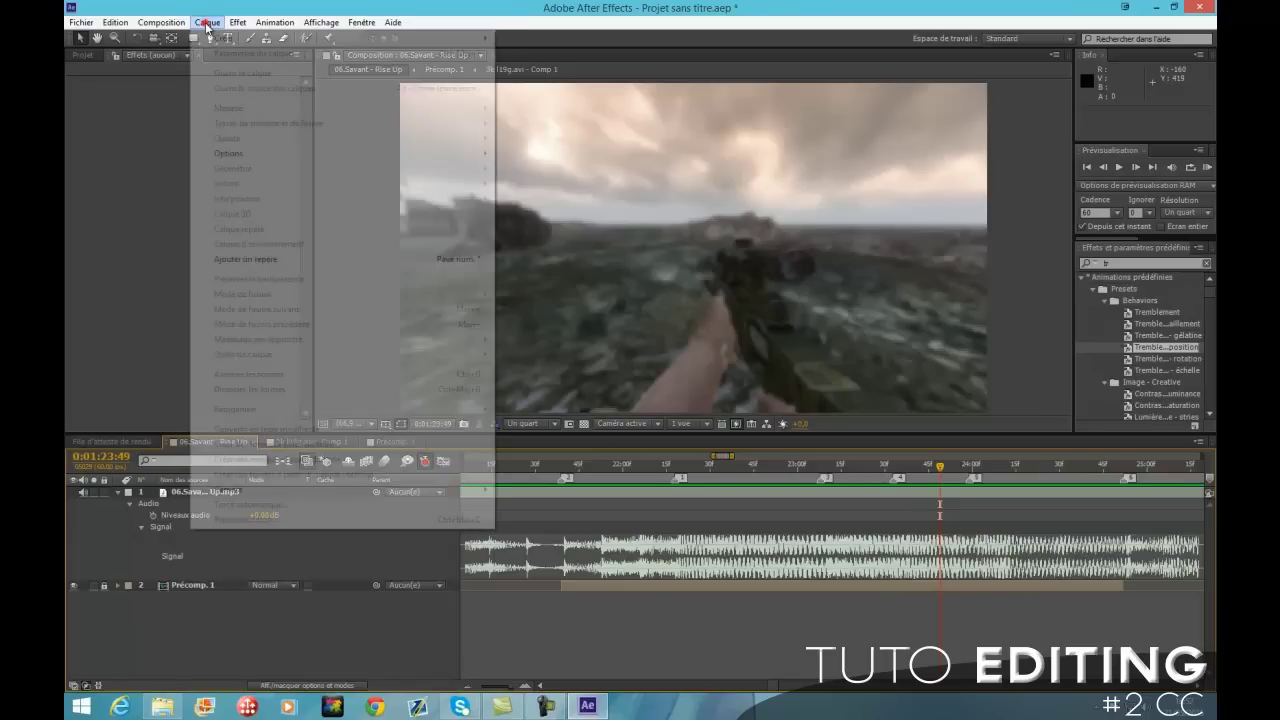
pyautogui.click(224, 40)
pyautogui.click(530, 128)
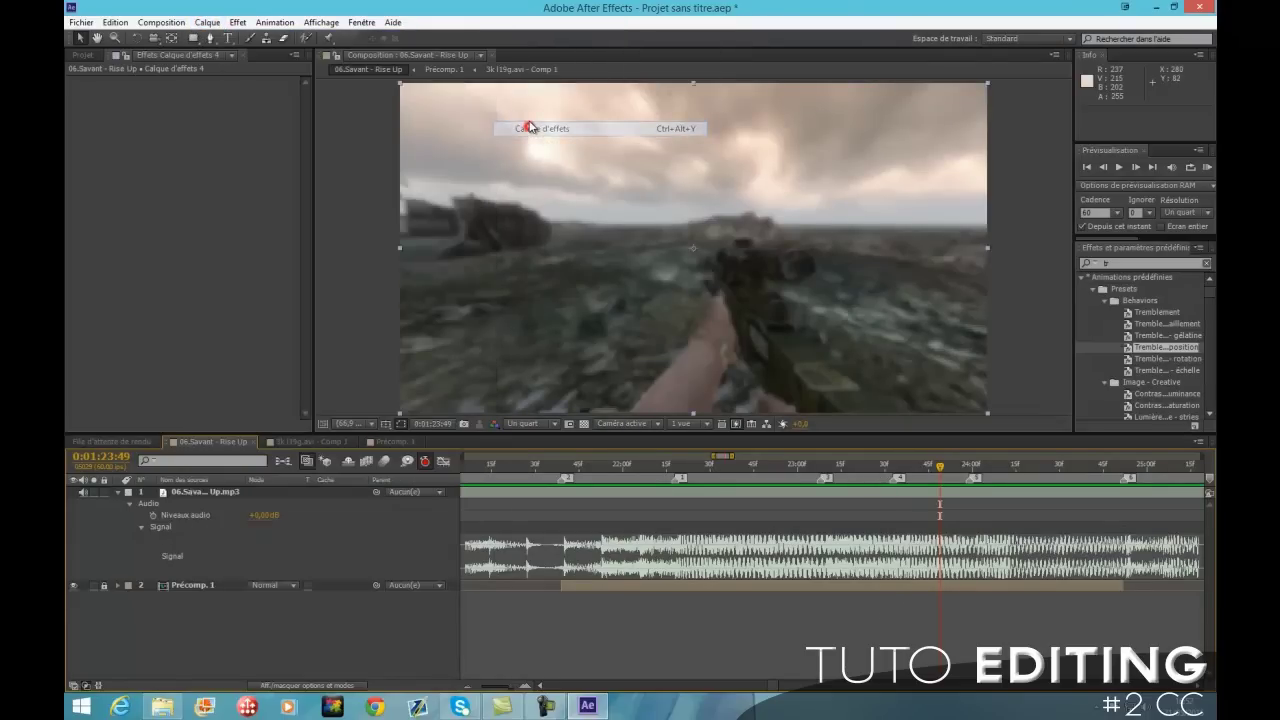
pyautogui.click(769, 488)
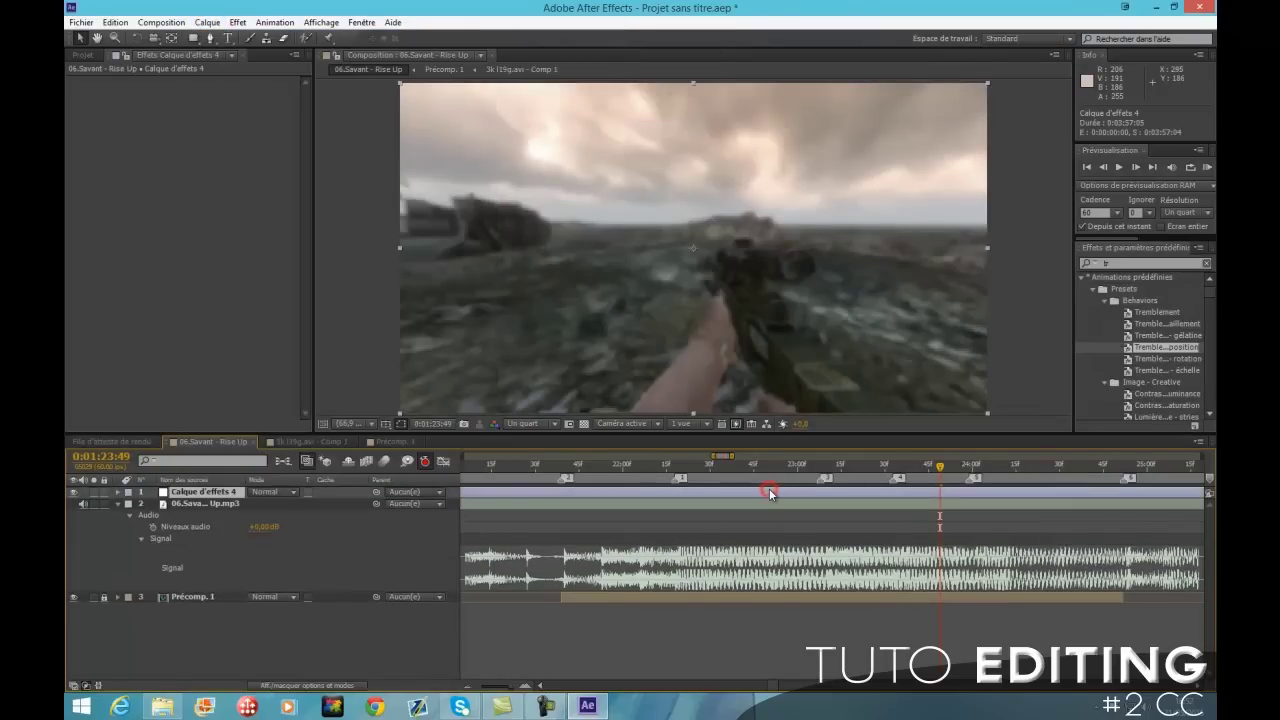
# Apply the Magic Bullet Looks effect to the adjustment layer and open its look editor.
pyautogui.click(238, 22)
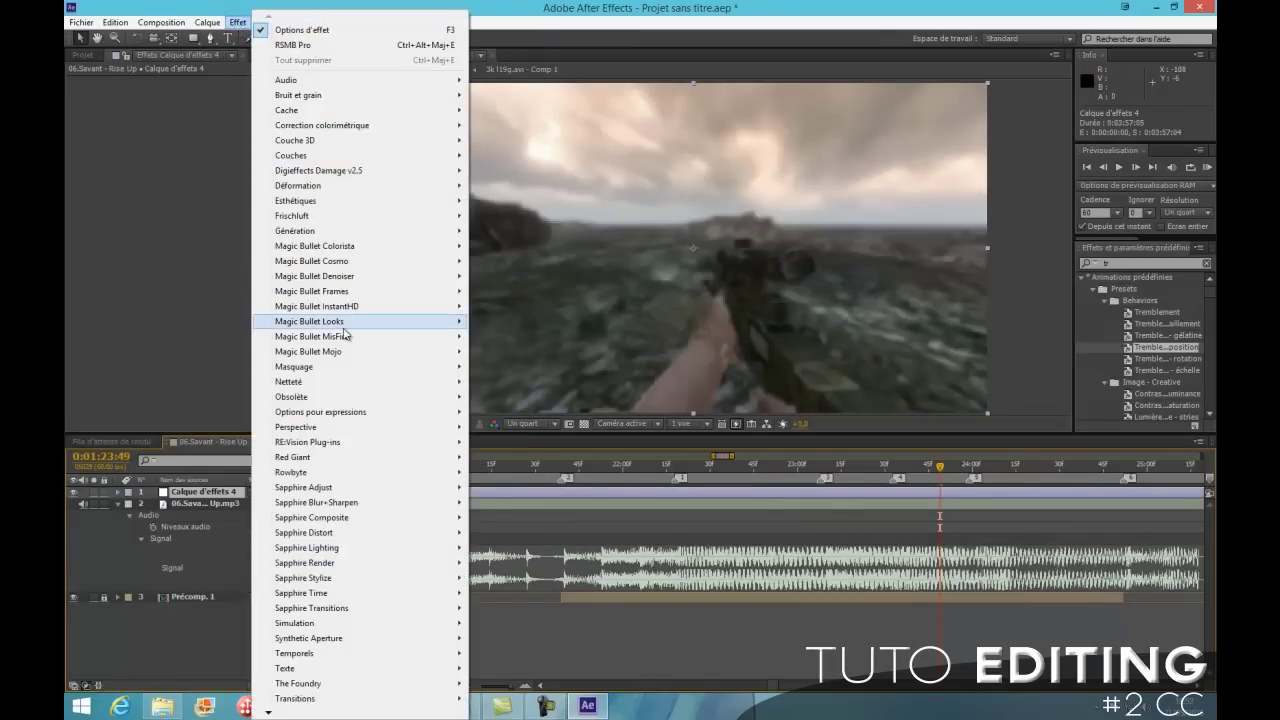
pyautogui.moveTo(370, 321)
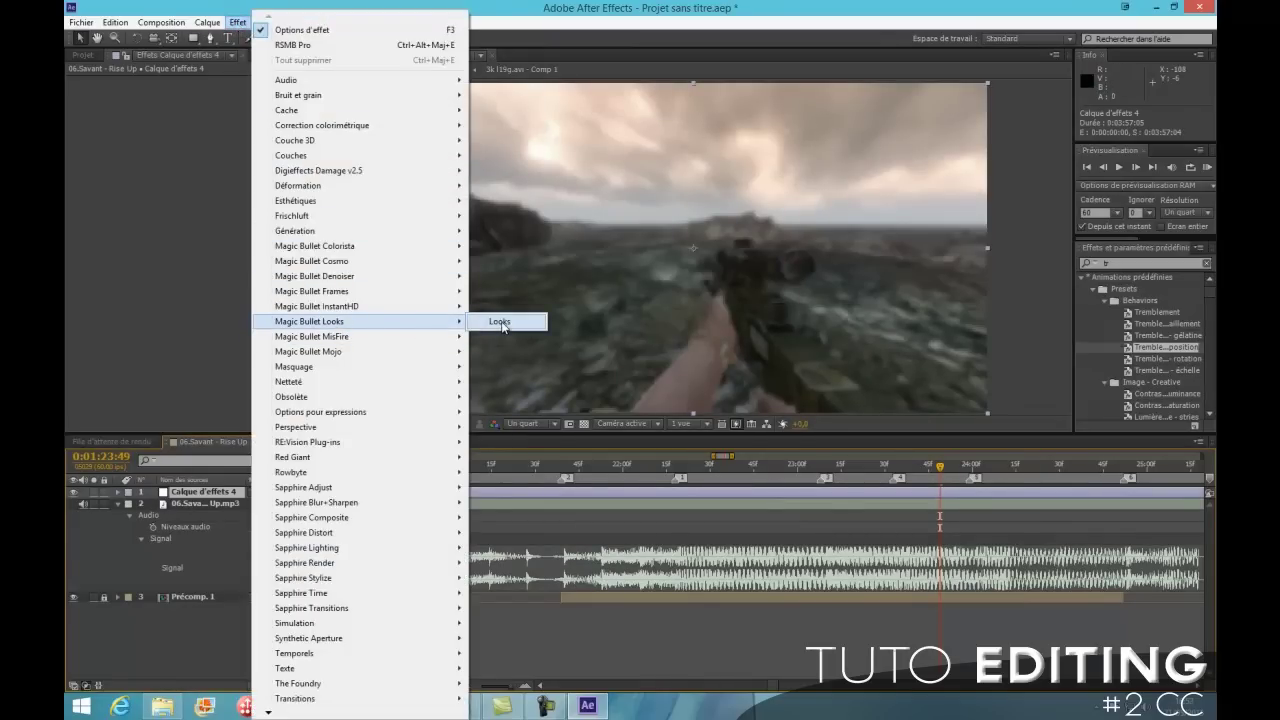
pyautogui.click(501, 322)
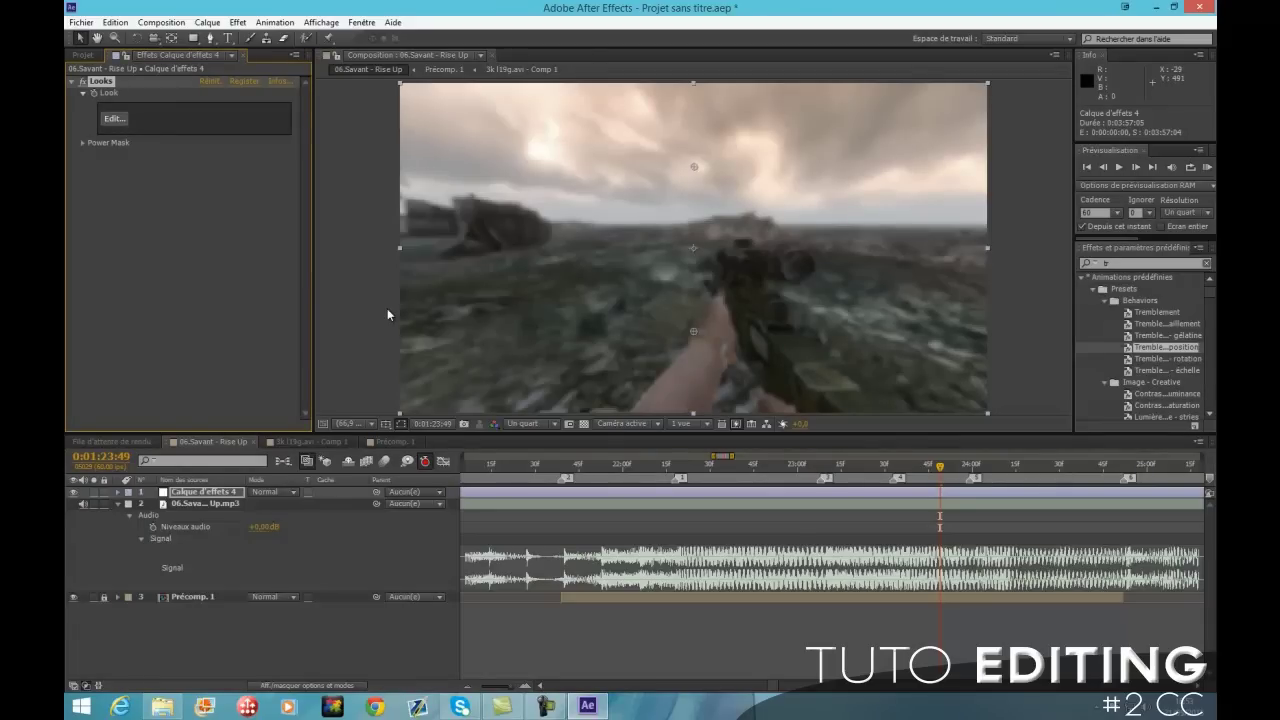
pyautogui.click(116, 120)
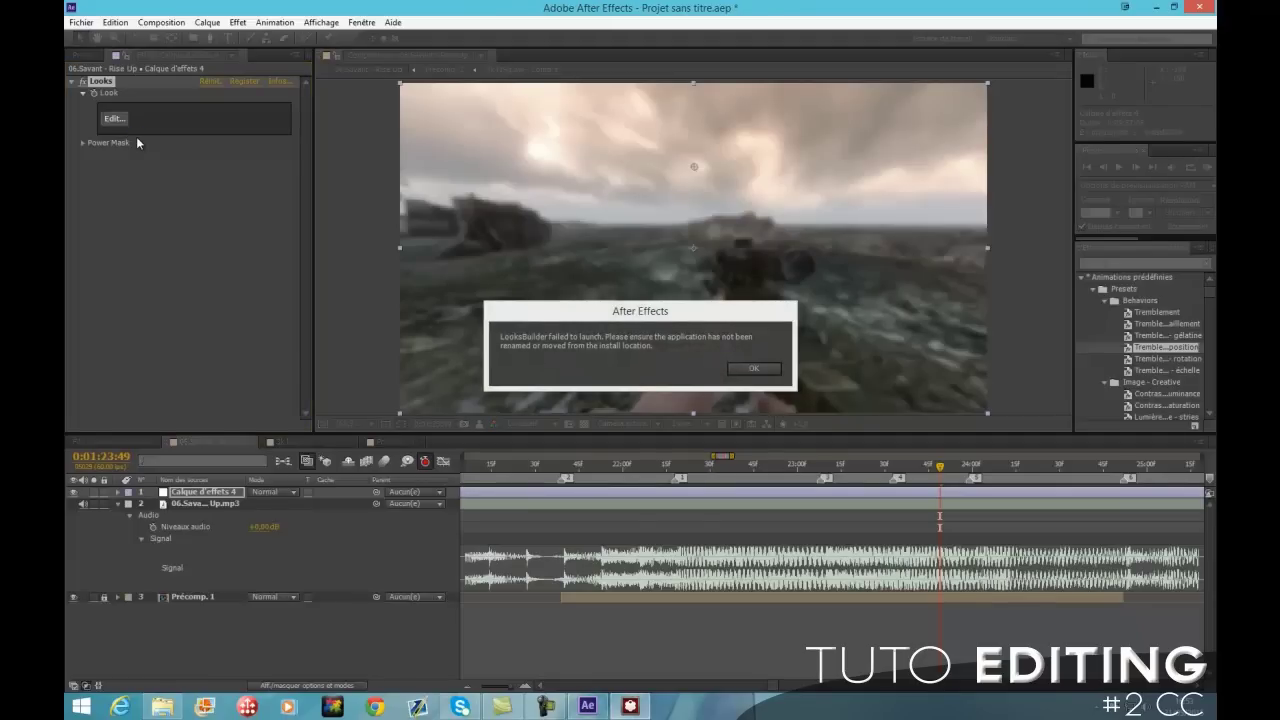
pyautogui.click(770, 368)
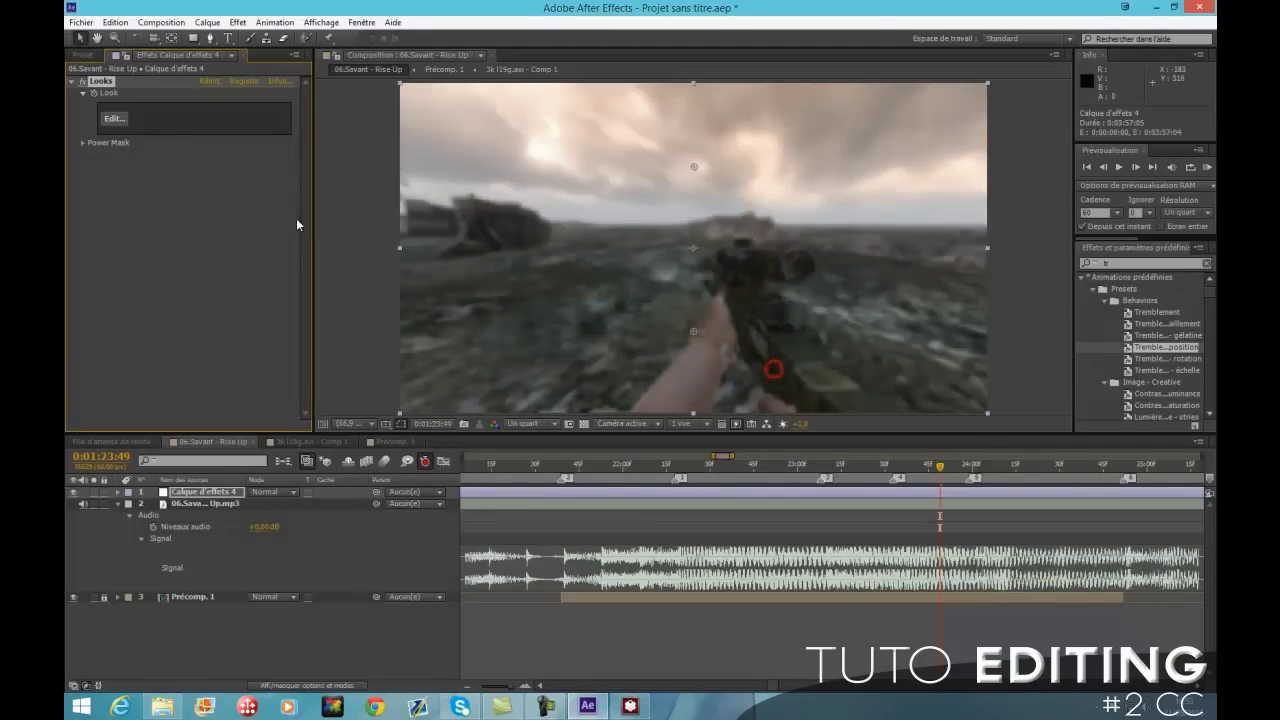
pyautogui.click(112, 120)
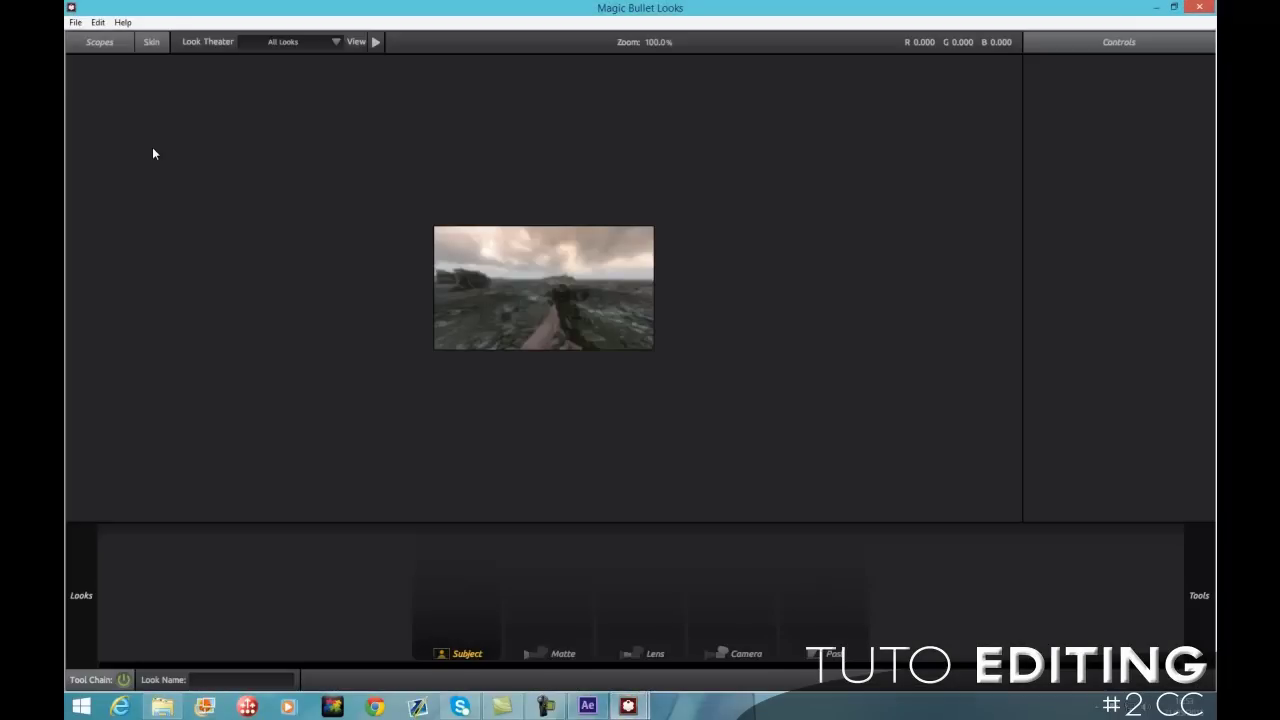
# Add the Curves tool to the Subject stage of the look.
pyautogui.scroll(5, 551, 399)
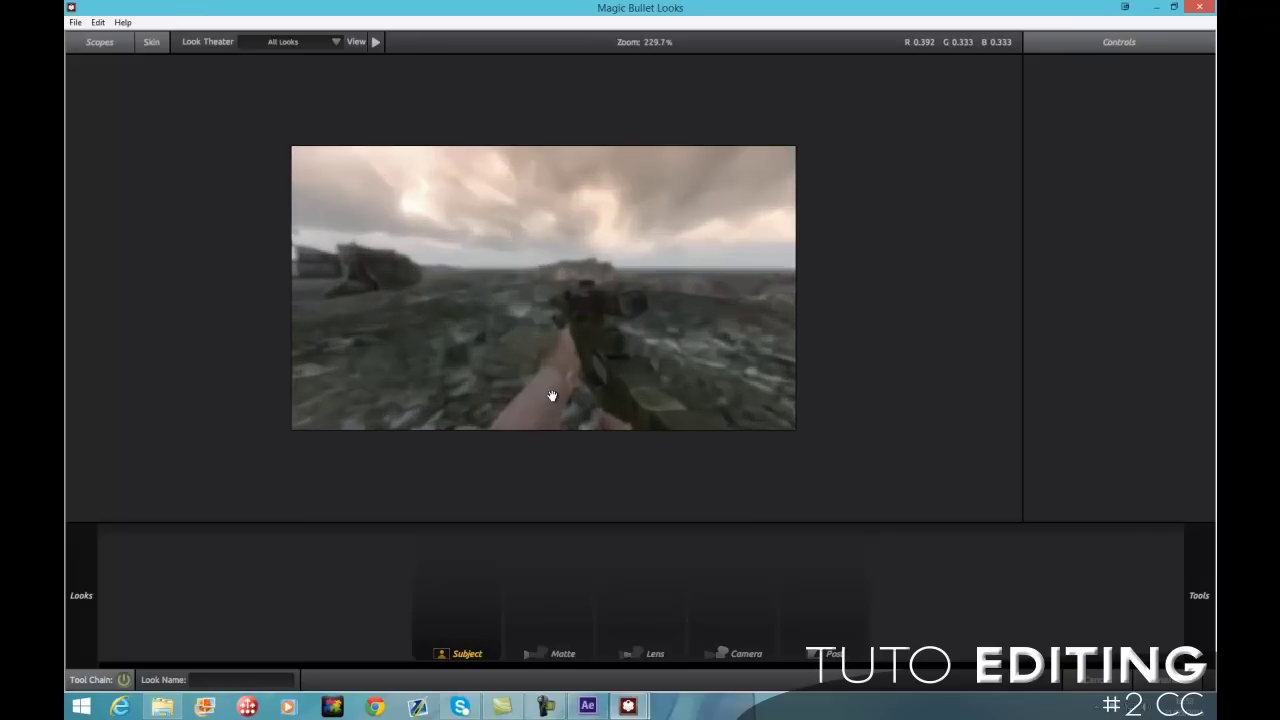
pyautogui.moveTo(1199, 595)
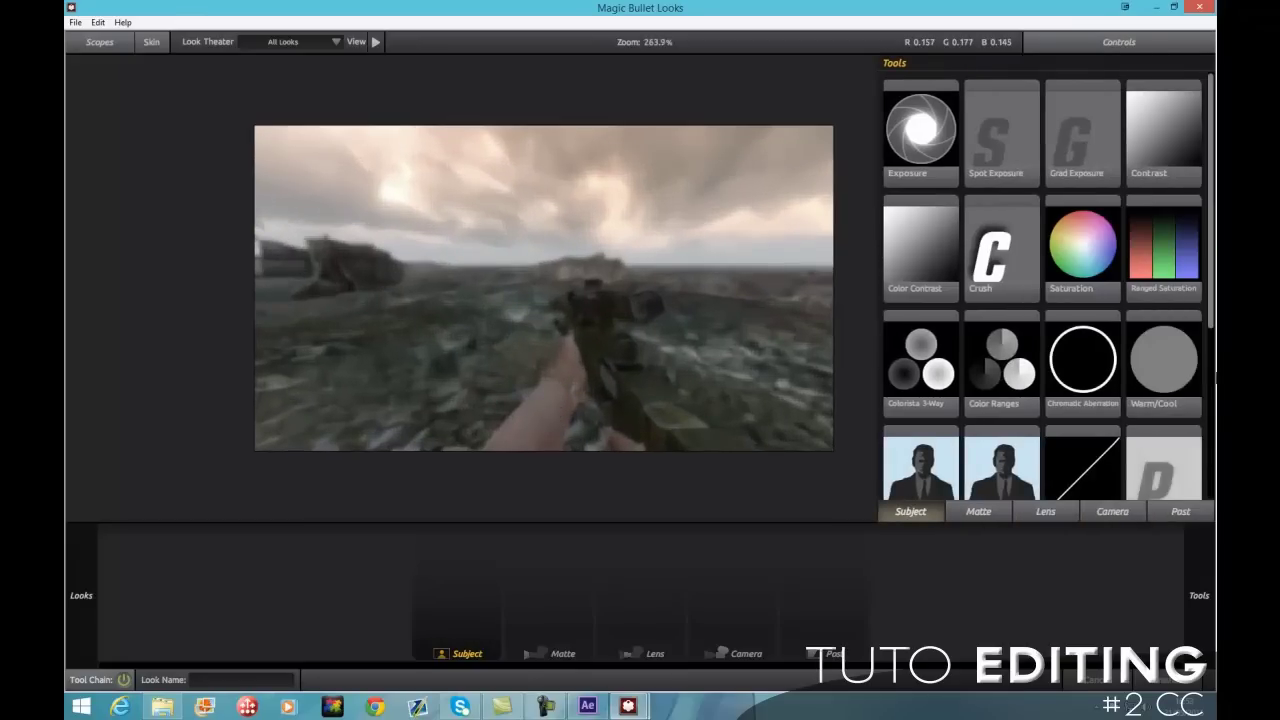
pyautogui.scroll(-2, 1132, 436)
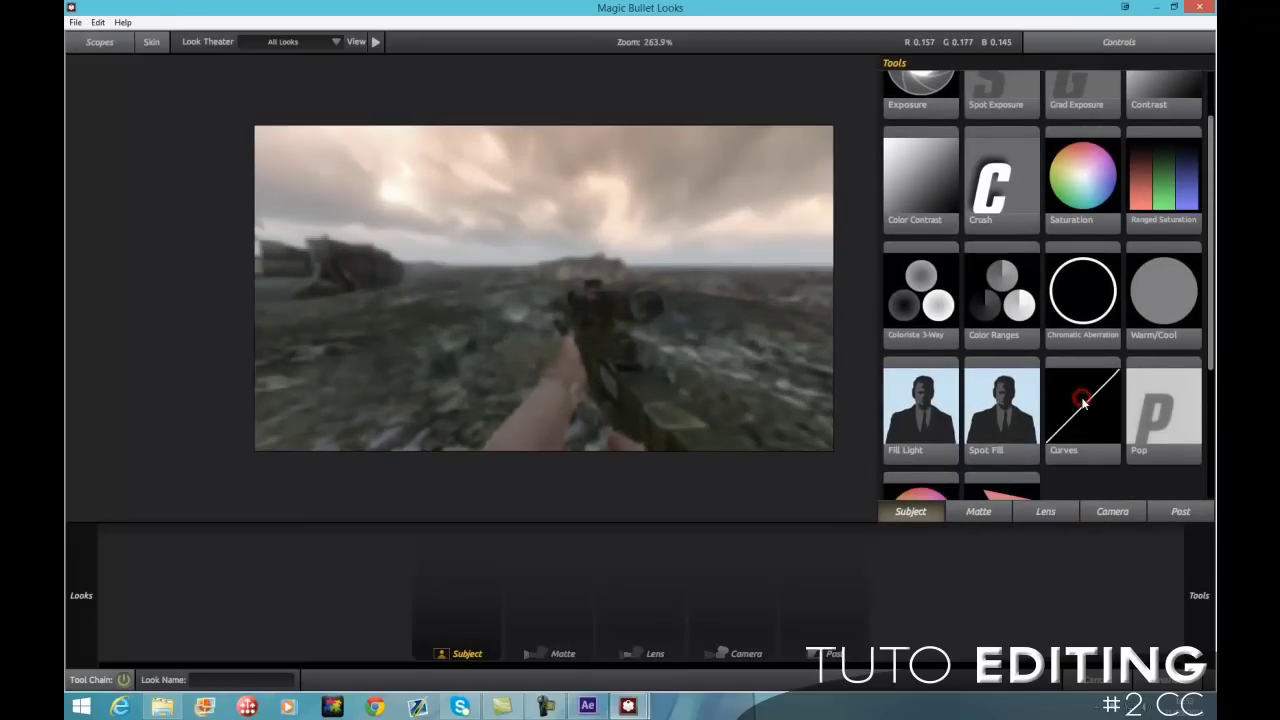
pyautogui.moveTo(1083, 400); pyautogui.dragTo(440, 291)
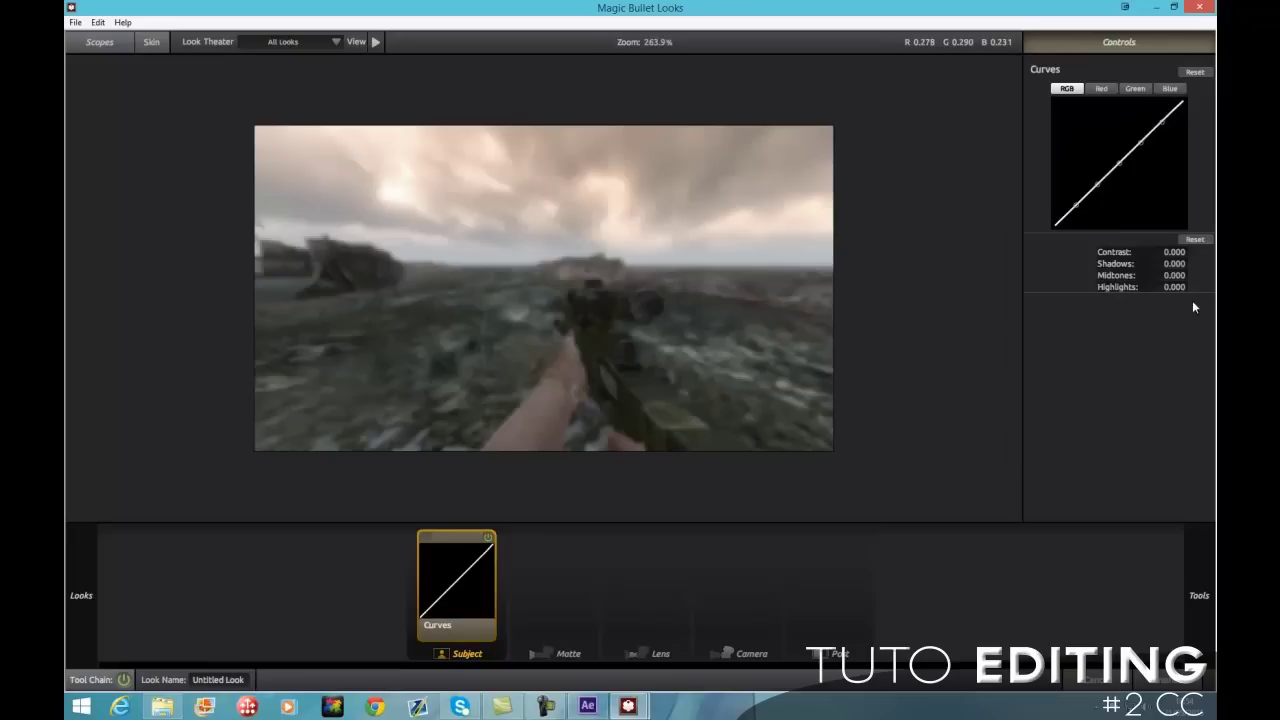
# Try an S-shaped RGB curve with a lowered shadow point and a raised highlight point, then undo the change.
pyautogui.click(1097, 188)
pyautogui.moveTo(1098, 187); pyautogui.dragTo(1108, 200)
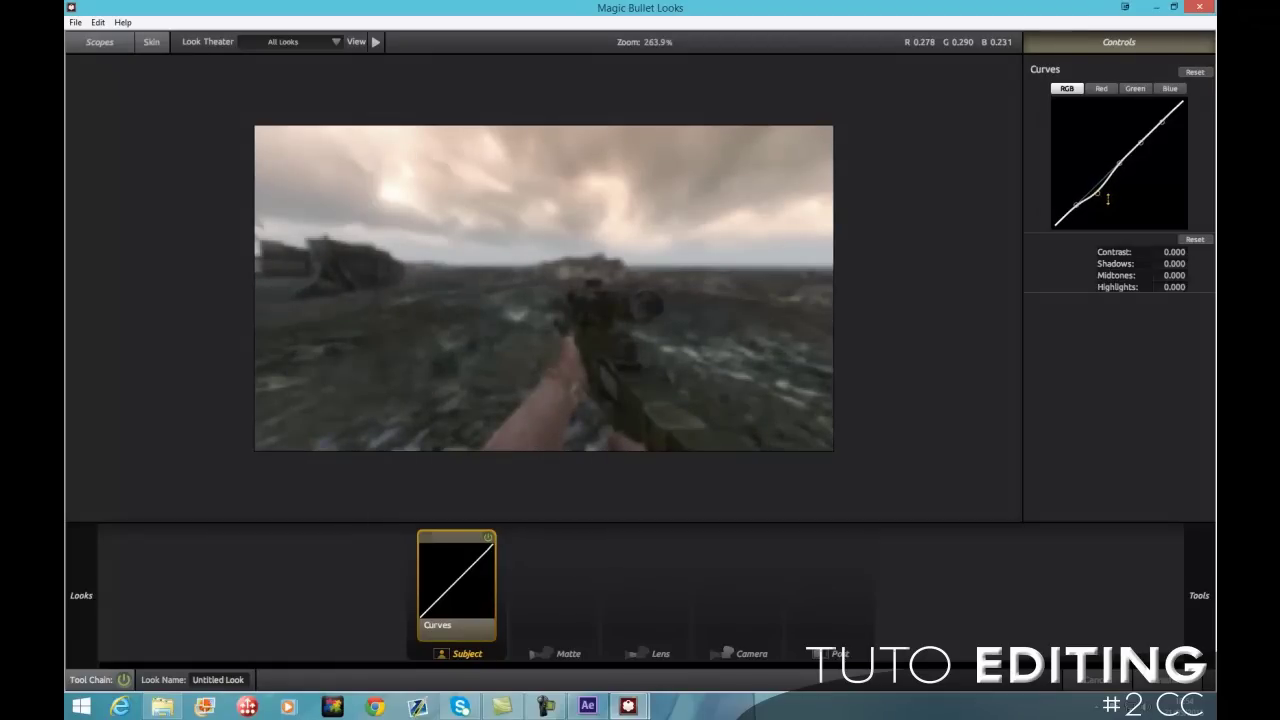
pyautogui.moveTo(1140, 146); pyautogui.dragTo(1140, 137)
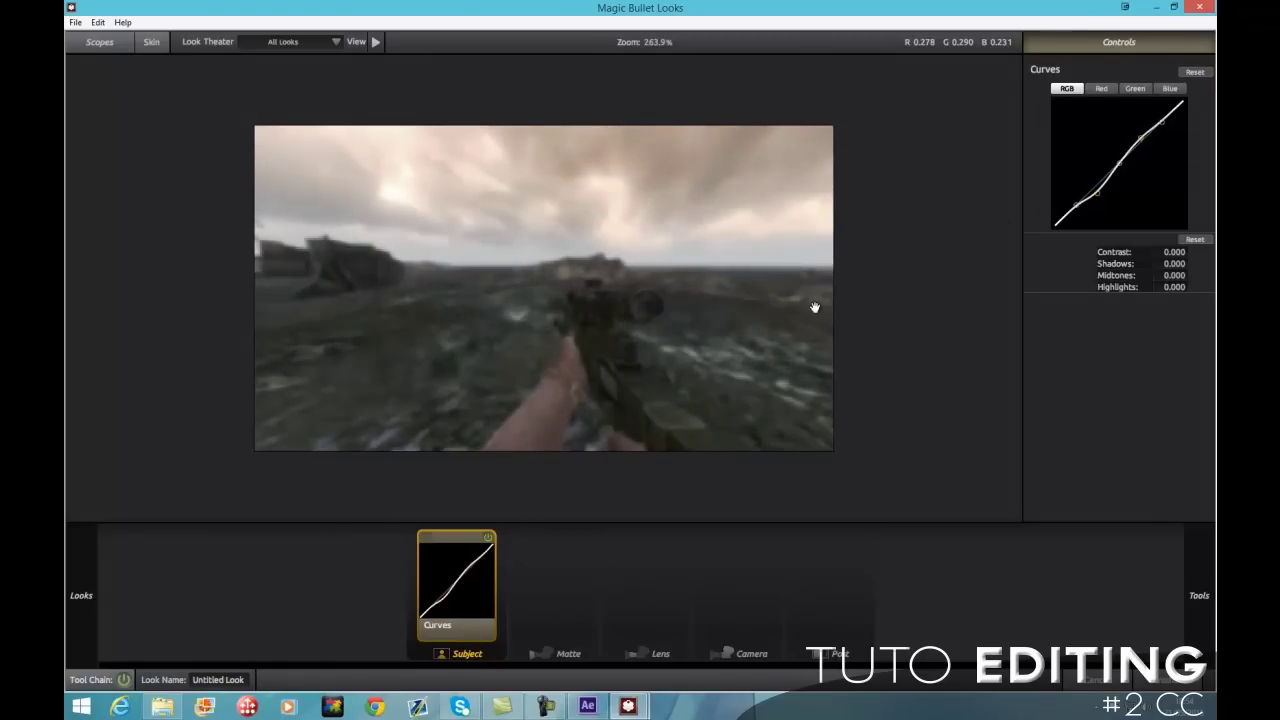
pyautogui.click(488, 539)
pyautogui.click(488, 539)
pyautogui.click(488, 539)
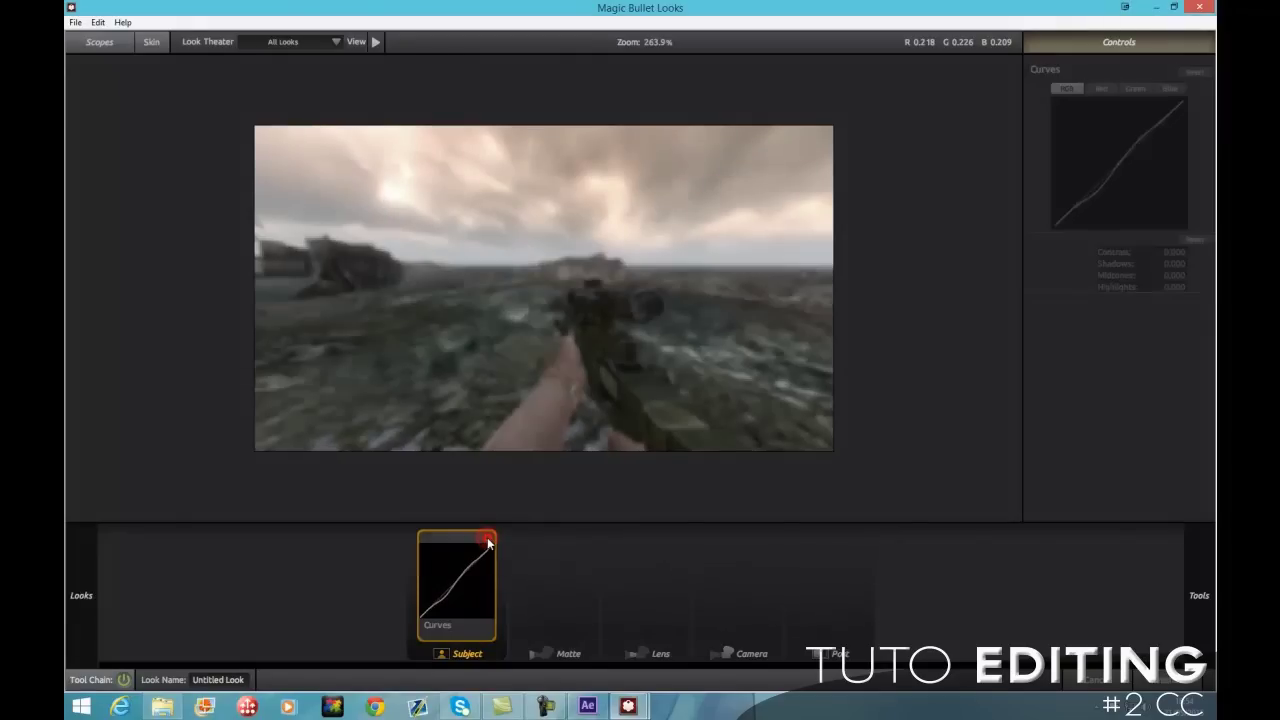
pyautogui.click(488, 539)
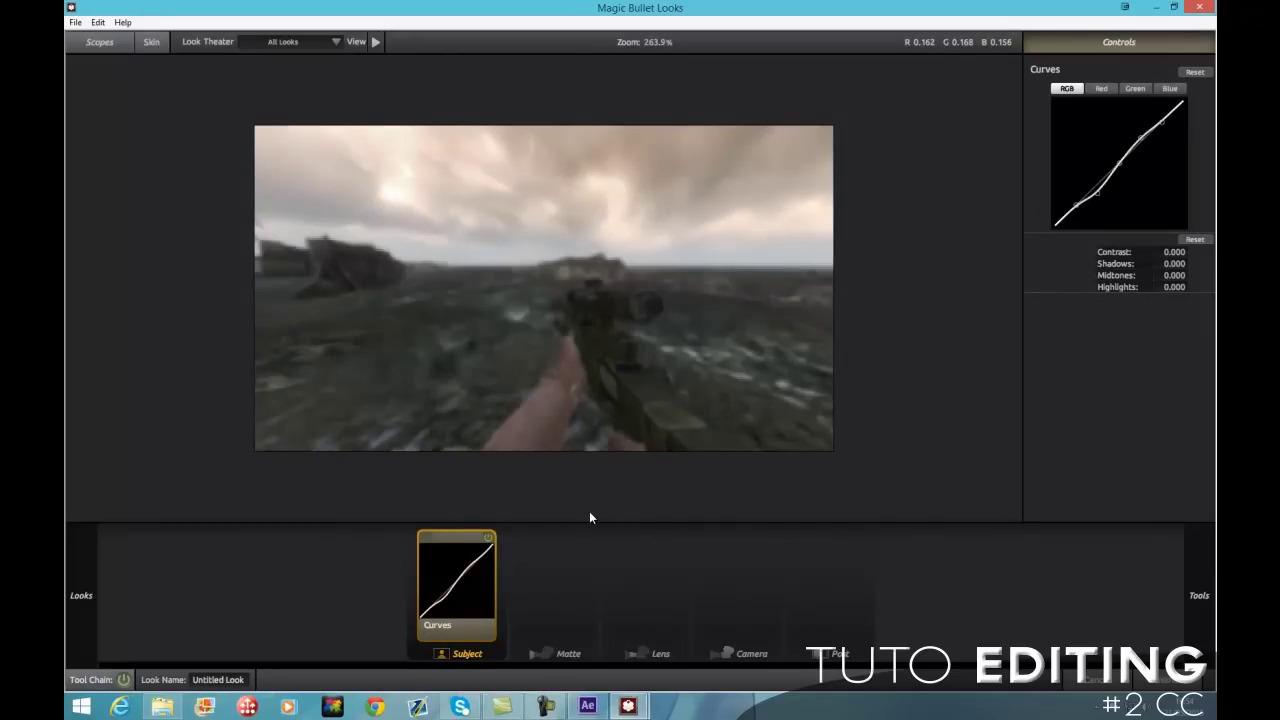
pyautogui.hotkey('ctrl', 'z')
# Set the Curves tool's contrast to +0.230, shadows to -0.180, midtones to +0.030 and highlights to +0.270.
pyautogui.moveTo(1172, 249); pyautogui.dragTo(1148, 293)
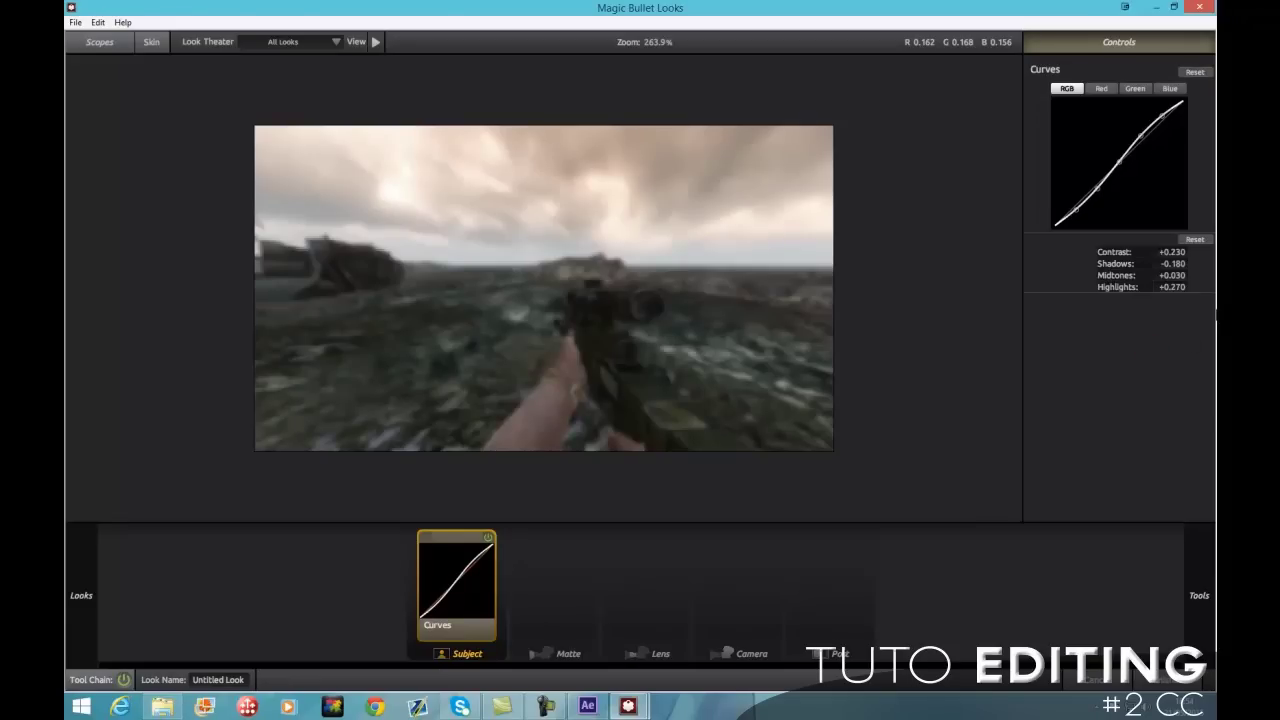
# Add the Haze/Flare tool to the Lens stage of the look.
pyautogui.moveTo(1199, 595)
pyautogui.scroll(-3, 1060, 404)
pyautogui.scroll(2, 1080, 397)
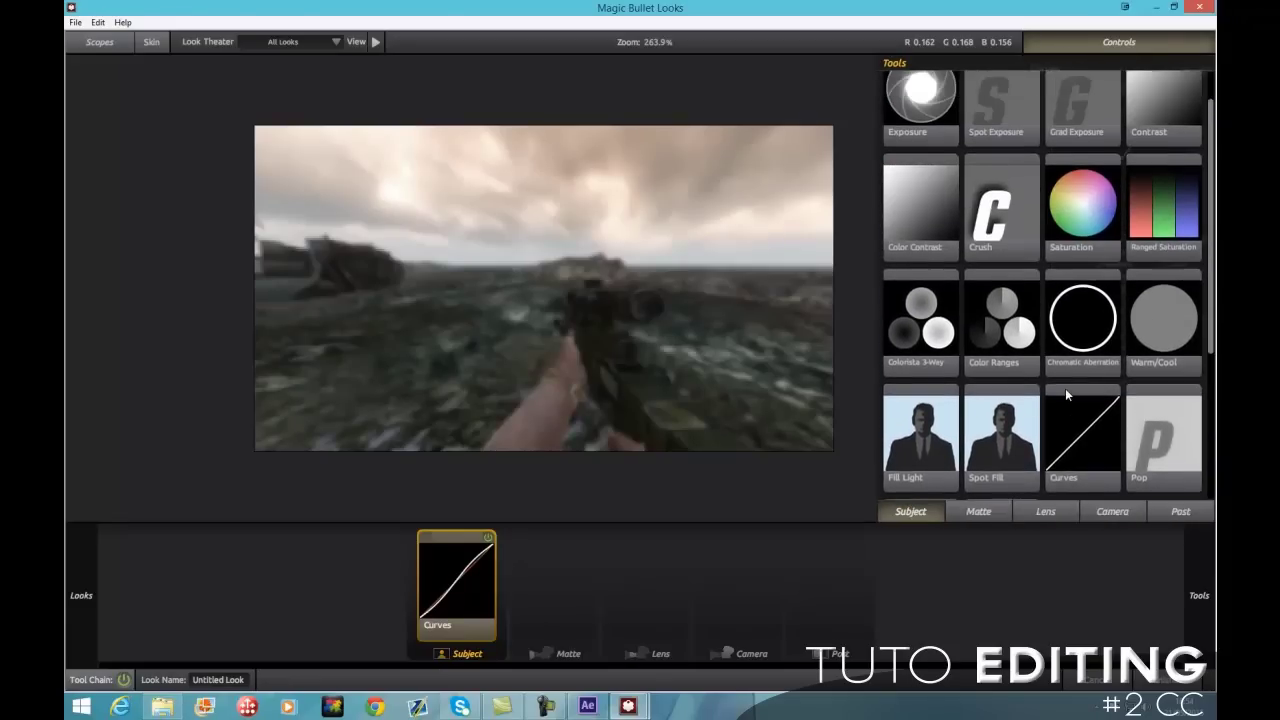
pyautogui.scroll(-2, 1079, 395)
pyautogui.scroll(-2, 1079, 397)
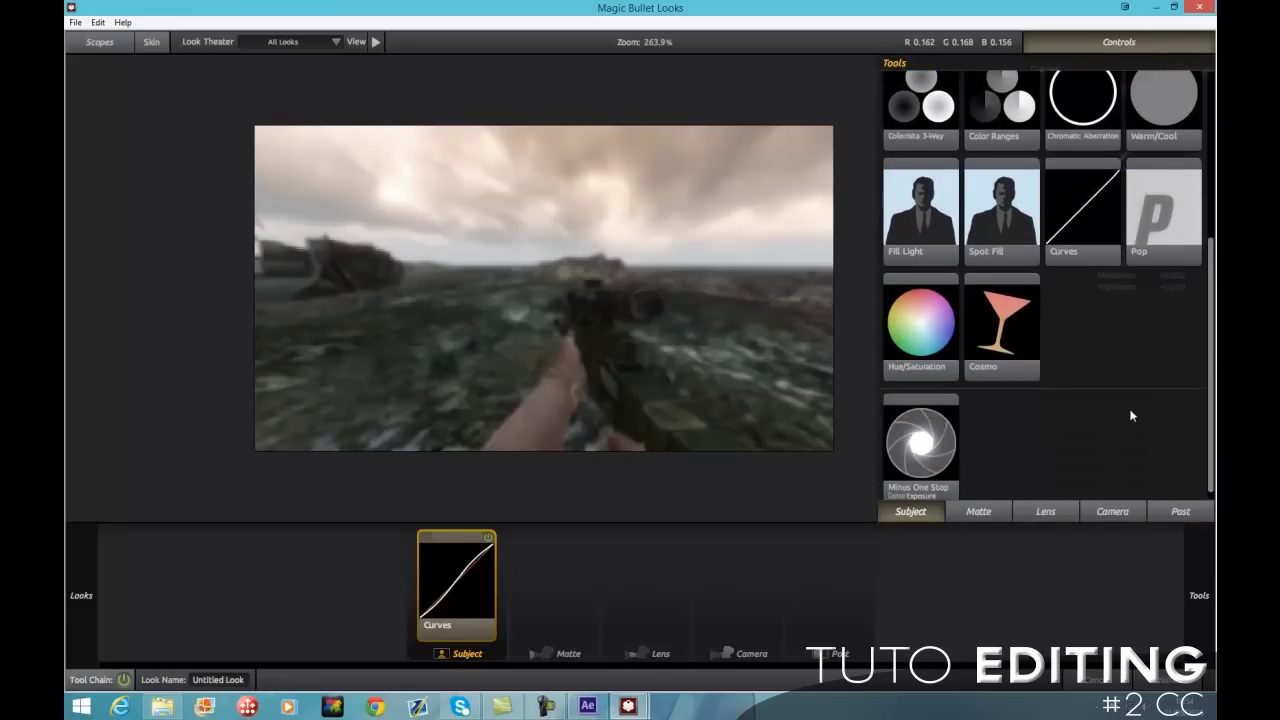
pyautogui.click(1047, 512)
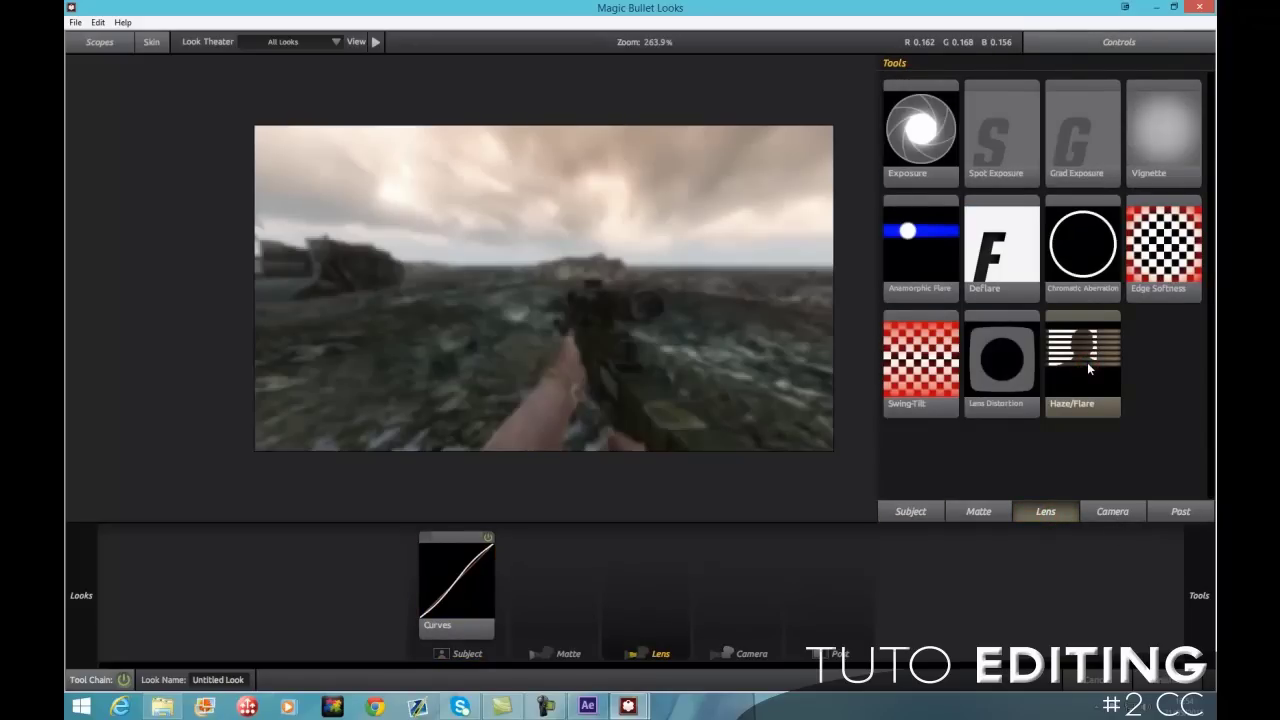
pyautogui.moveTo(1071, 404); pyautogui.dragTo(531, 294)
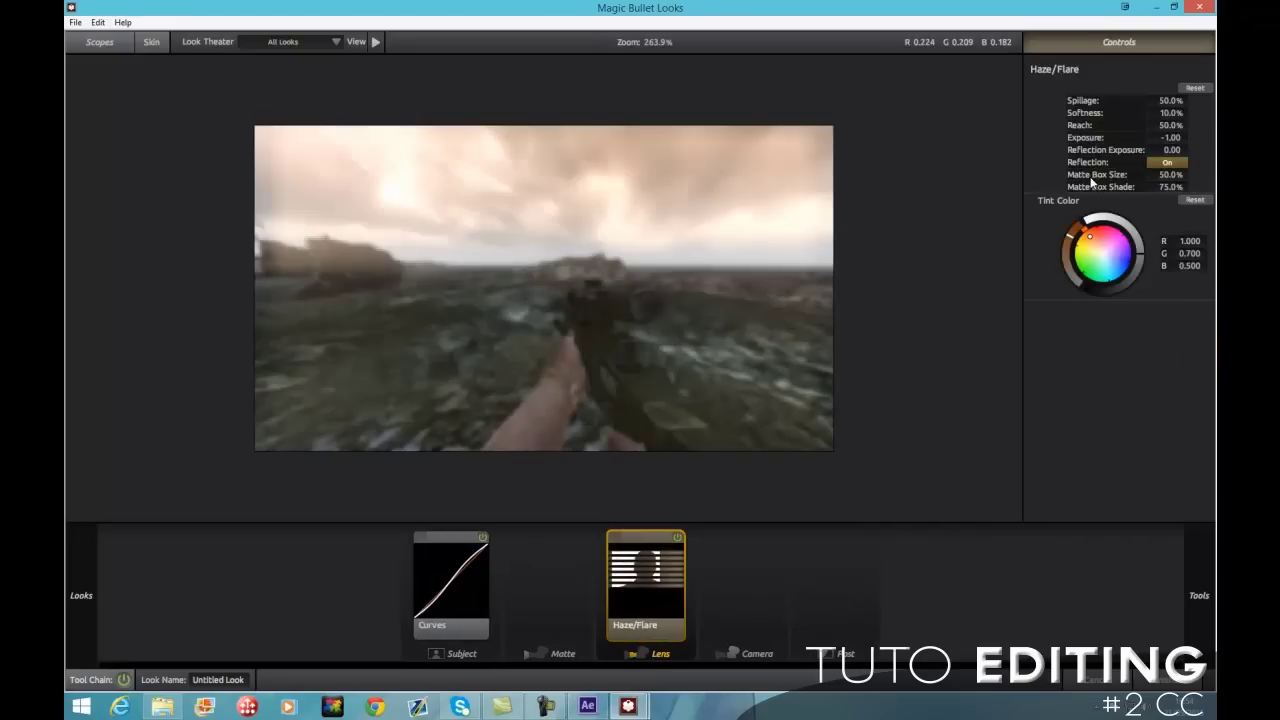
# Set the Haze/Flare matte box size to 0%, reach to 39%, exposure to -0.90 and reflection exposure to -1.00.
pyautogui.moveTo(1170, 175); pyautogui.dragTo(1120, 180)
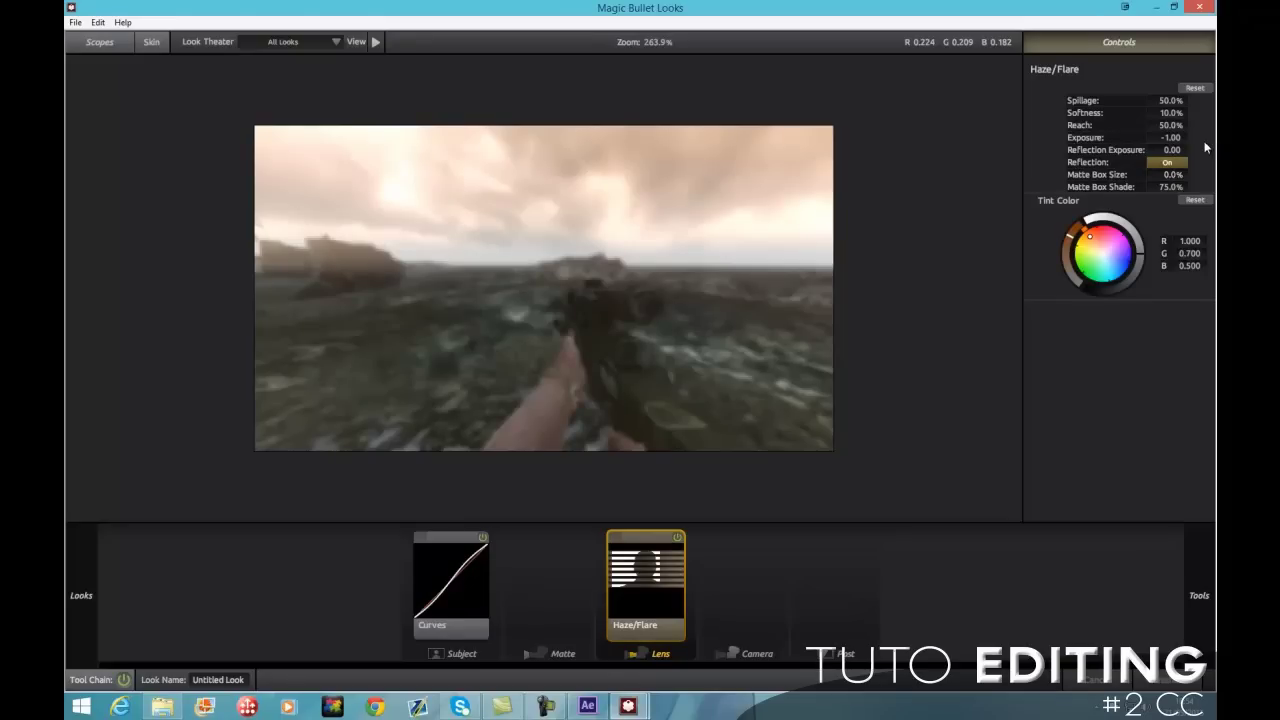
pyautogui.moveTo(1171, 130); pyautogui.dragTo(1158, 131)
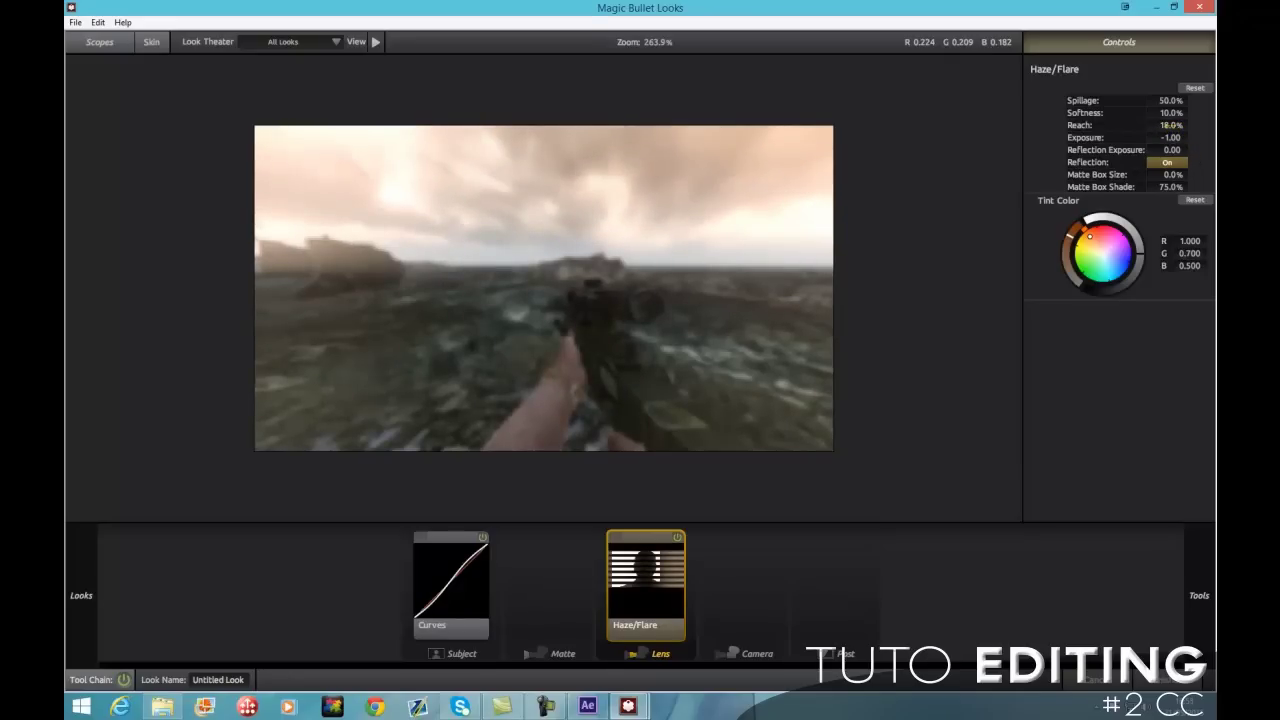
pyautogui.moveTo(1165, 125); pyautogui.dragTo(1180, 149)
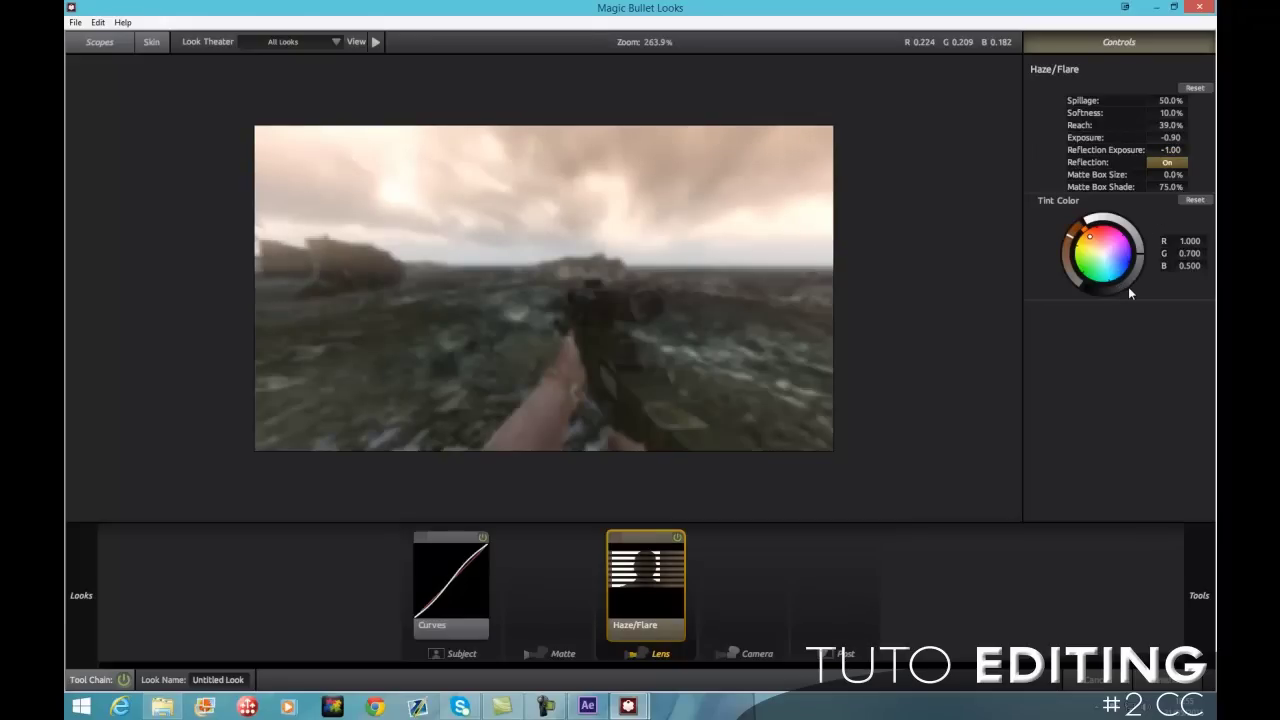
# Tint Haze/Flare blue (R 0.027, G 0.775, B 1.000), set its softness to 47% and compare the image without it.
pyautogui.moveTo(1112, 264); pyautogui.dragTo(1112, 268)
pyautogui.click(1115, 278)
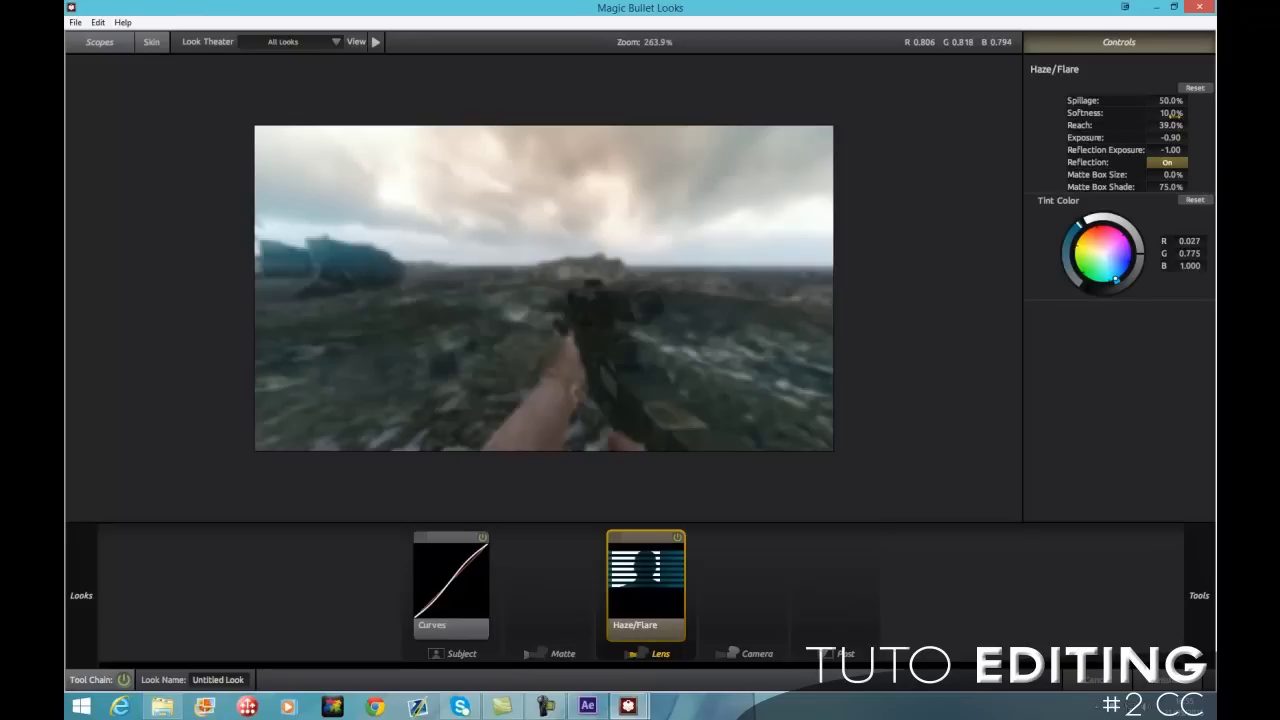
pyautogui.moveTo(1170, 113)
pyautogui.mouseDown()
pyautogui.moveTo(1194, 130)
pyautogui.moveTo(1180, 131)
pyautogui.mouseUp()
pyautogui.click(678, 538)
pyautogui.click(678, 538)
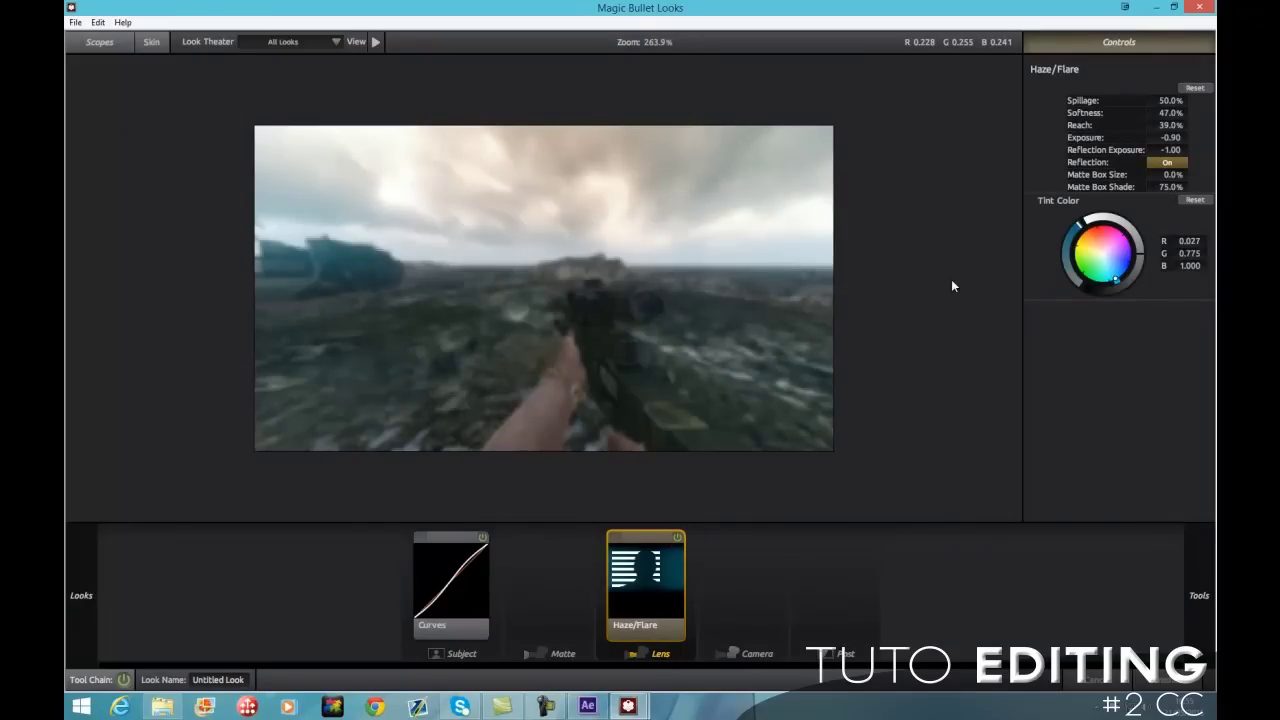
# Add the Lens Distortion tool to the Lens stage with distortion at -3% and compare the image without it.
pyautogui.moveTo(1205, 380)
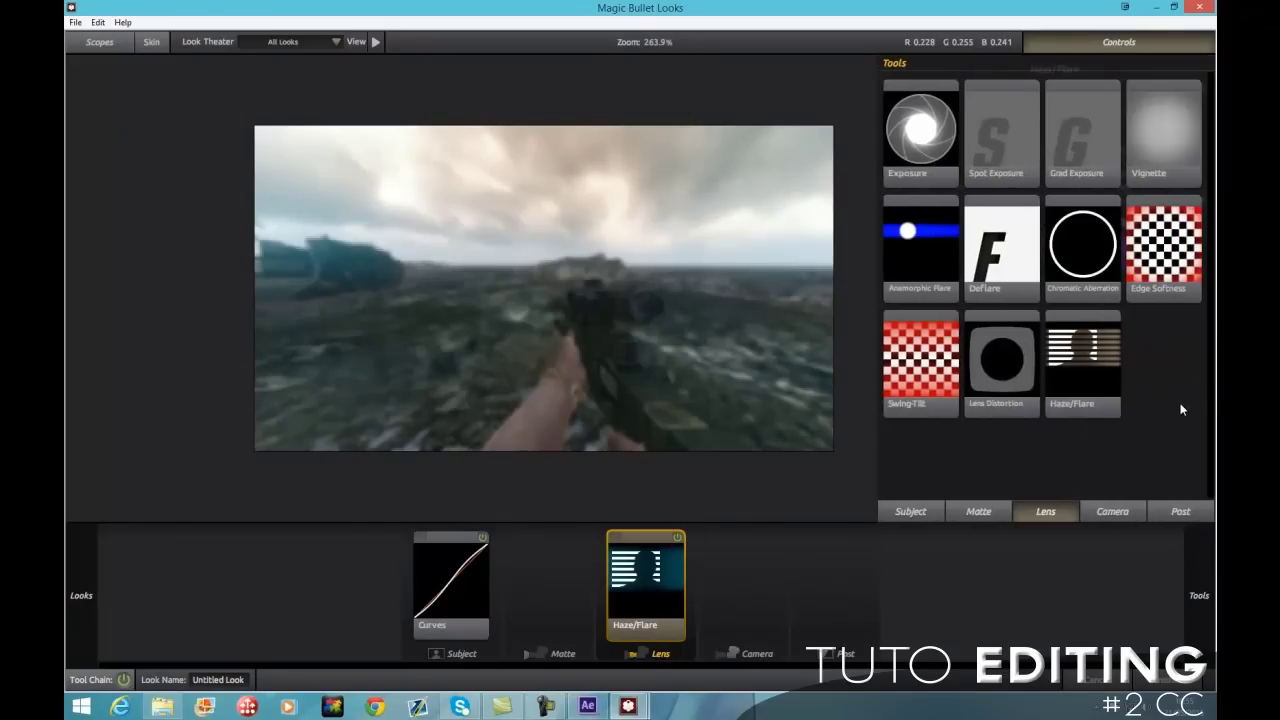
pyautogui.moveTo(1012, 373); pyautogui.dragTo(635, 352)
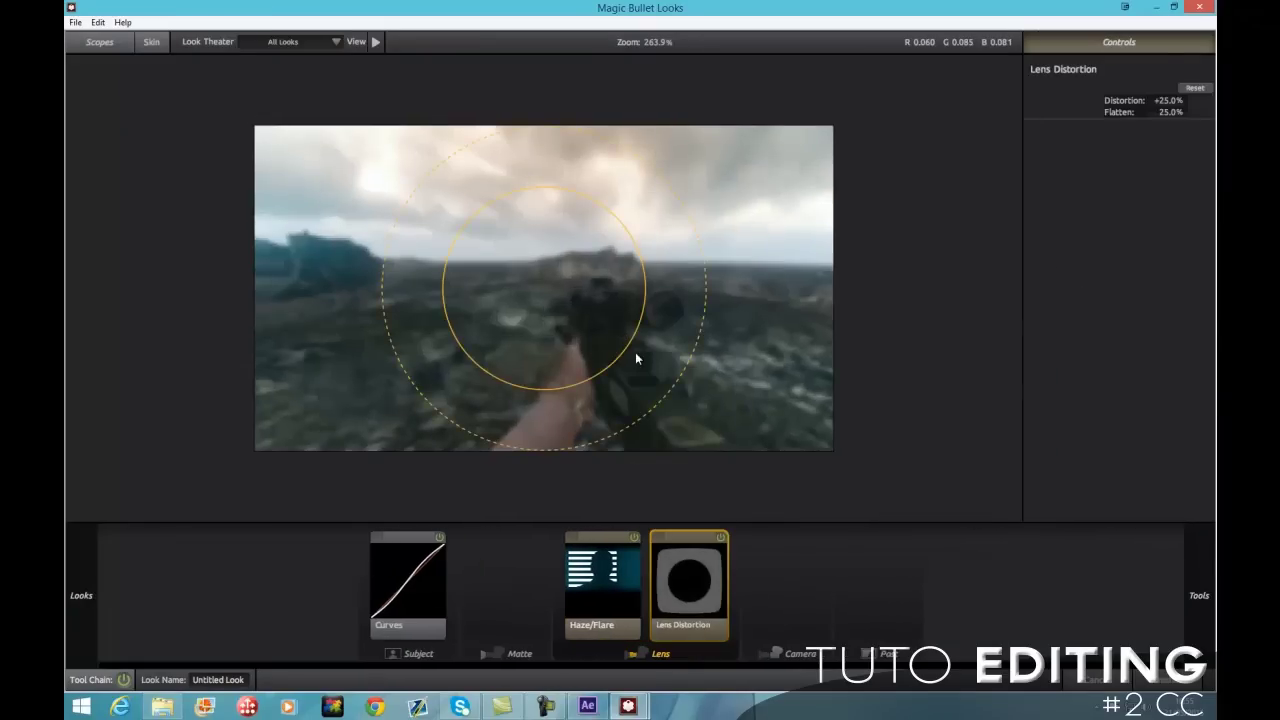
pyautogui.click(1166, 101)
pyautogui.write('-3')
pyautogui.press('Return')
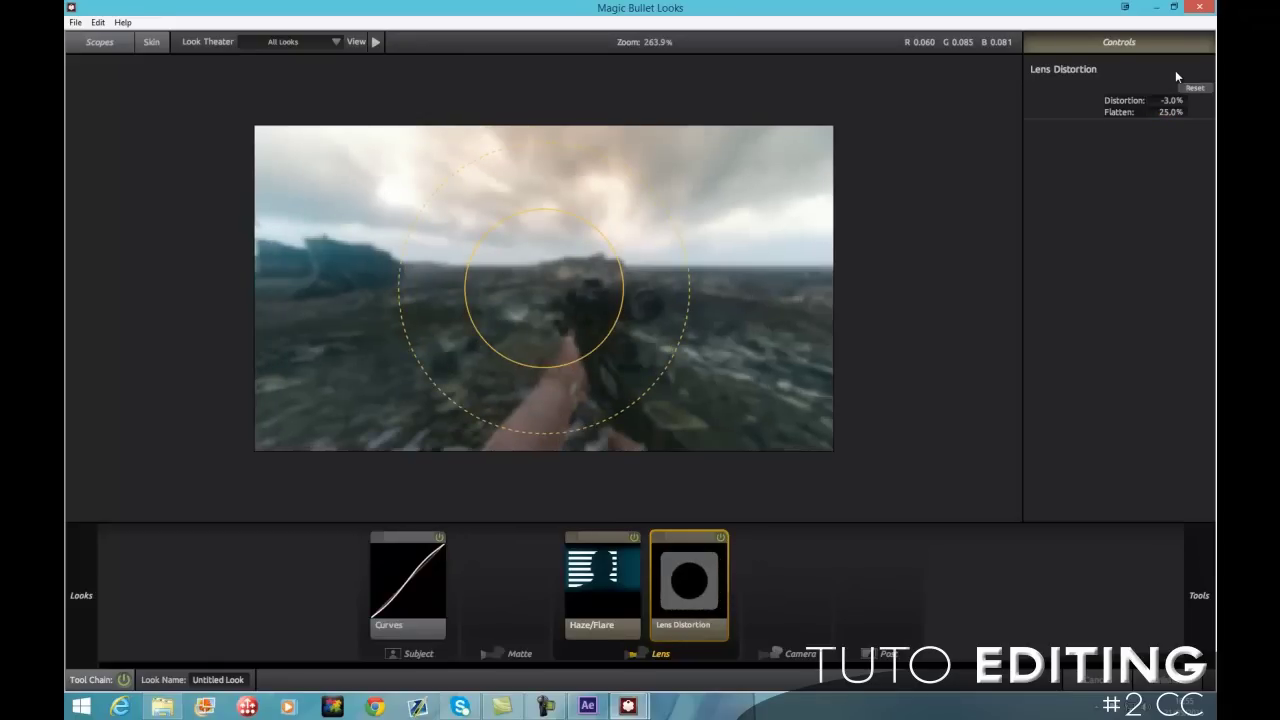
pyautogui.click(719, 538)
pyautogui.click(719, 538)
# Try the Neg Bleach Bypass tool in the Camera stage of the look and remove it.
pyautogui.moveTo(1202, 302)
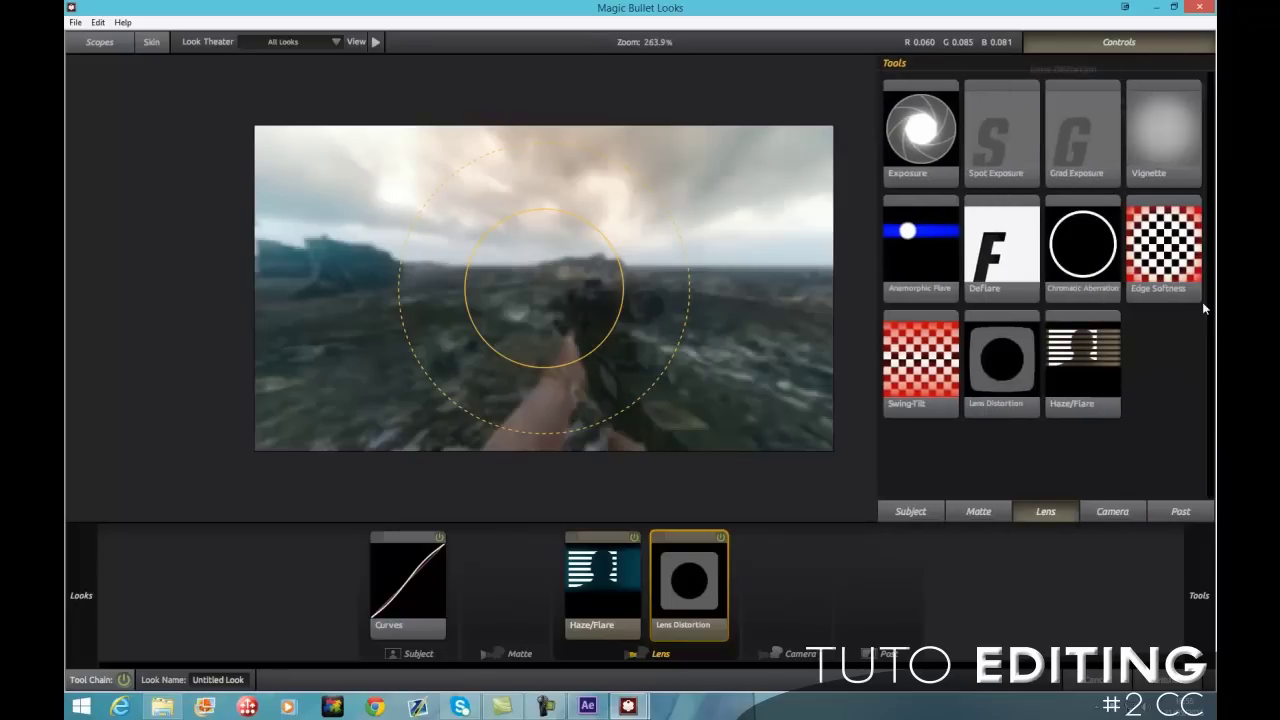
pyautogui.click(1122, 514)
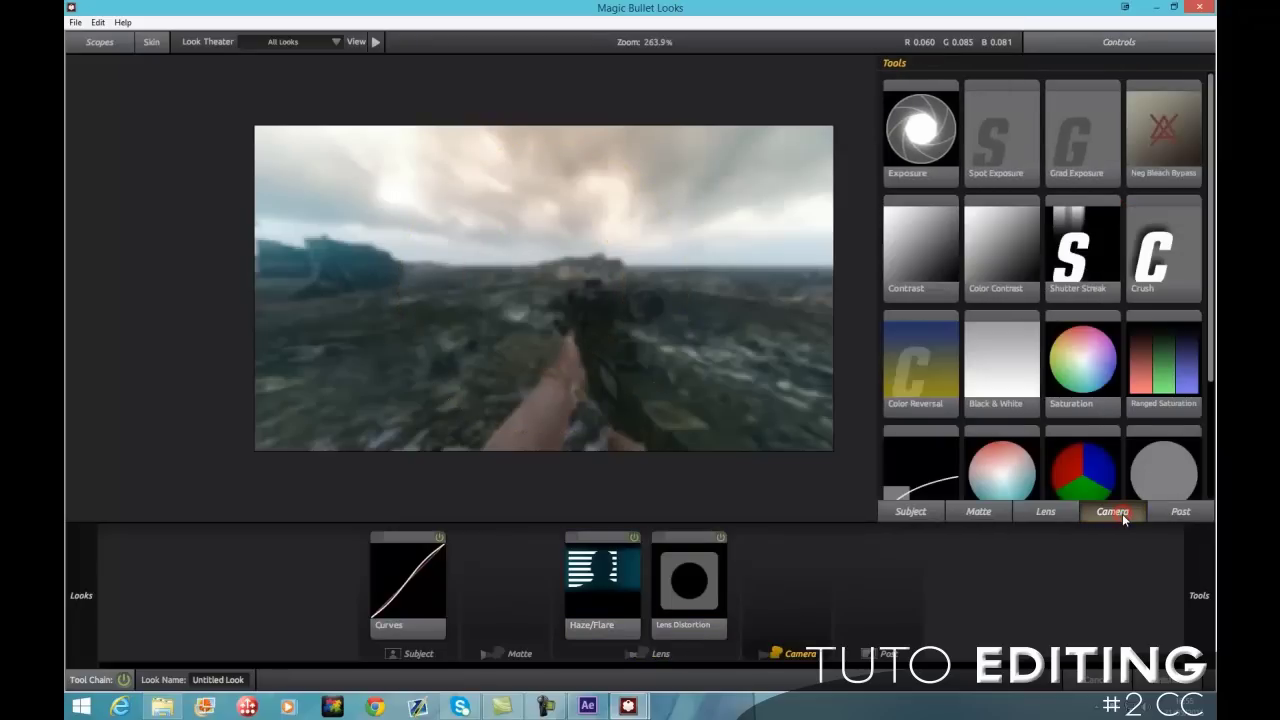
pyautogui.scroll(-3, 1088, 358)
pyautogui.scroll(2, 1086, 354)
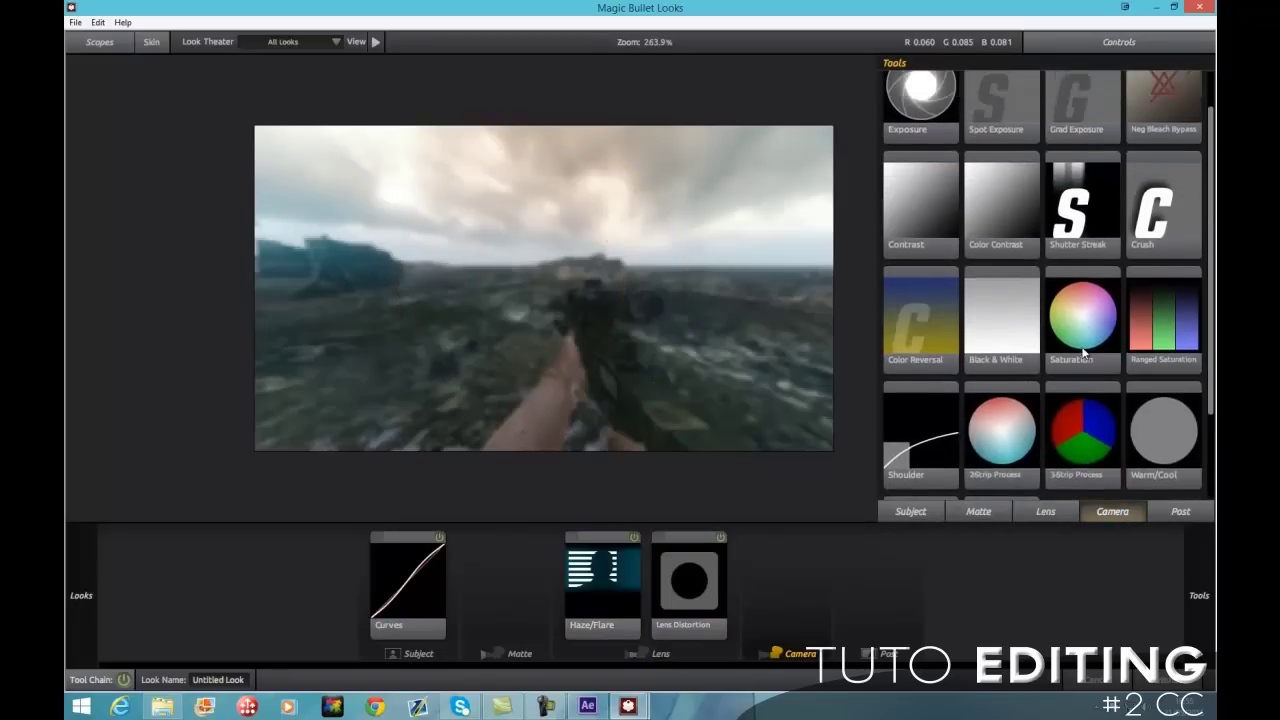
pyautogui.scroll(1, 1083, 350)
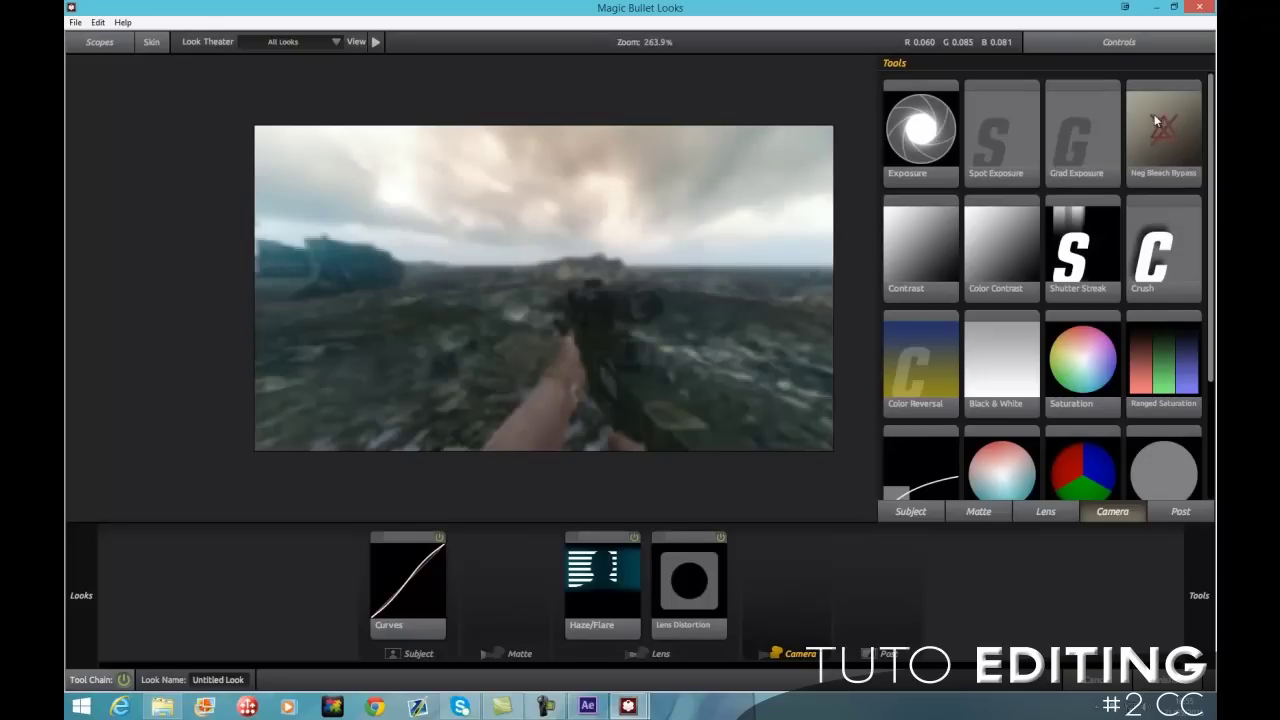
pyautogui.moveTo(1160, 122); pyautogui.dragTo(568, 320)
pyautogui.moveTo(805, 563); pyautogui.dragTo(1084, 640)
pyautogui.moveTo(1170, 436)
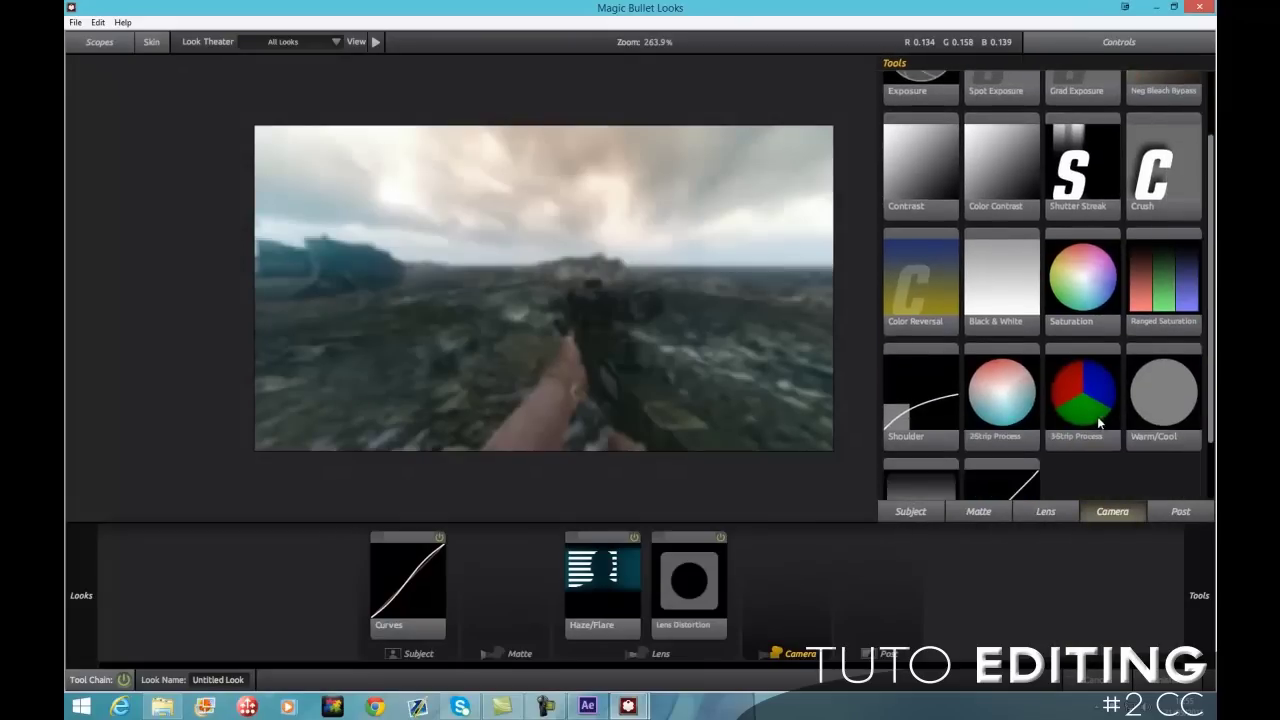
# Browse the Camera, Post, Subject and Matte stage tools for a further tool to add to the look.
pyautogui.scroll(-1, 1097, 416)
pyautogui.click(1178, 510)
pyautogui.scroll(-1, 1113, 412)
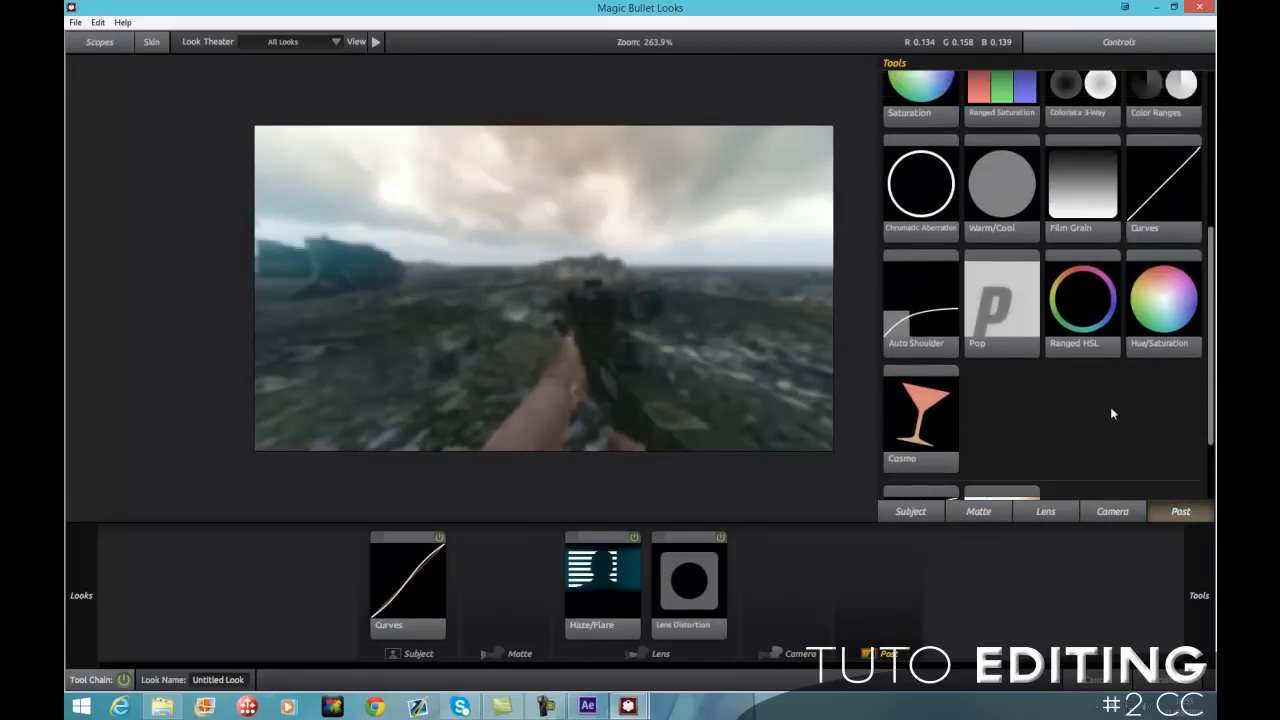
pyautogui.scroll(-1, 1112, 413)
pyautogui.scroll(4, 1068, 398)
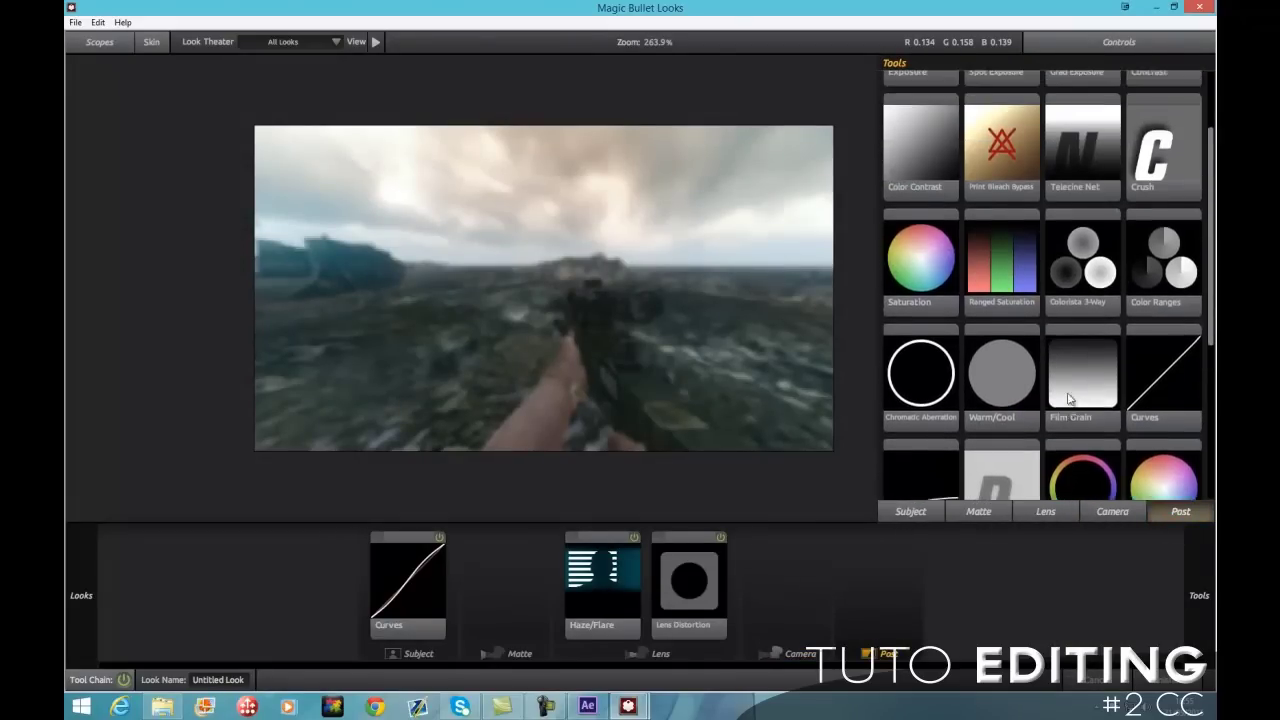
pyautogui.scroll(-3, 1090, 430)
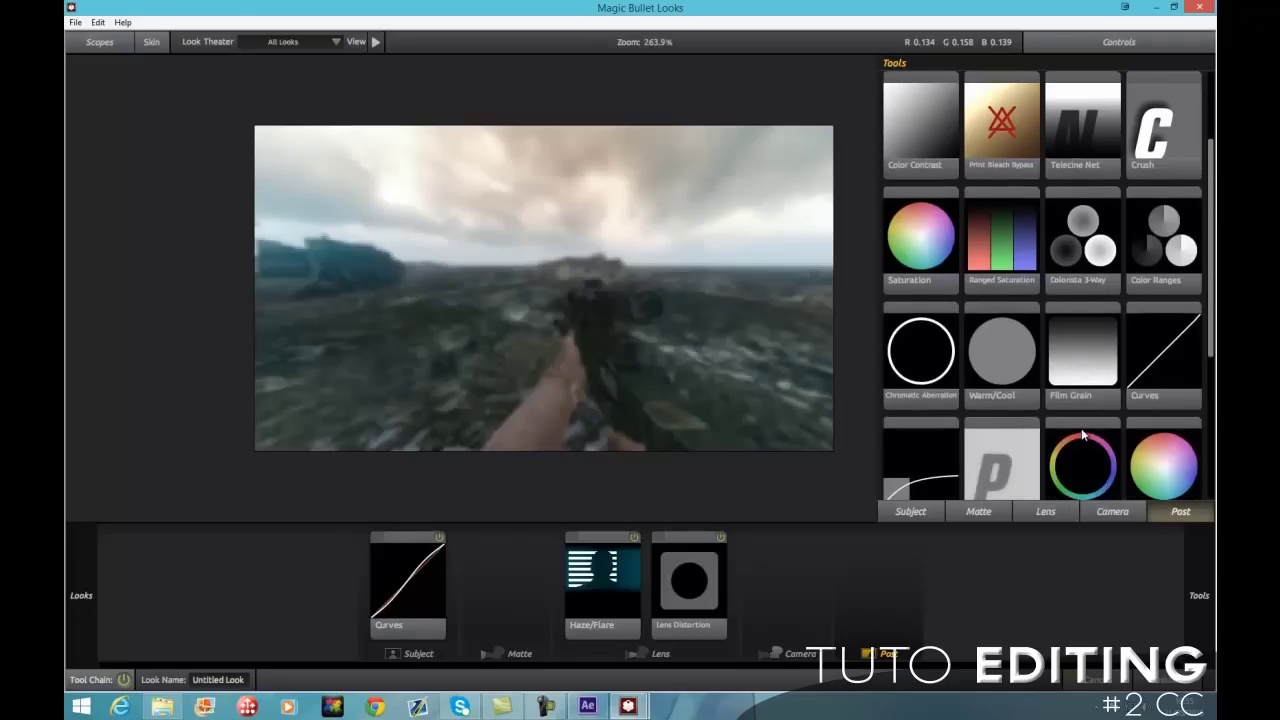
pyautogui.click(1025, 511)
pyautogui.click(908, 510)
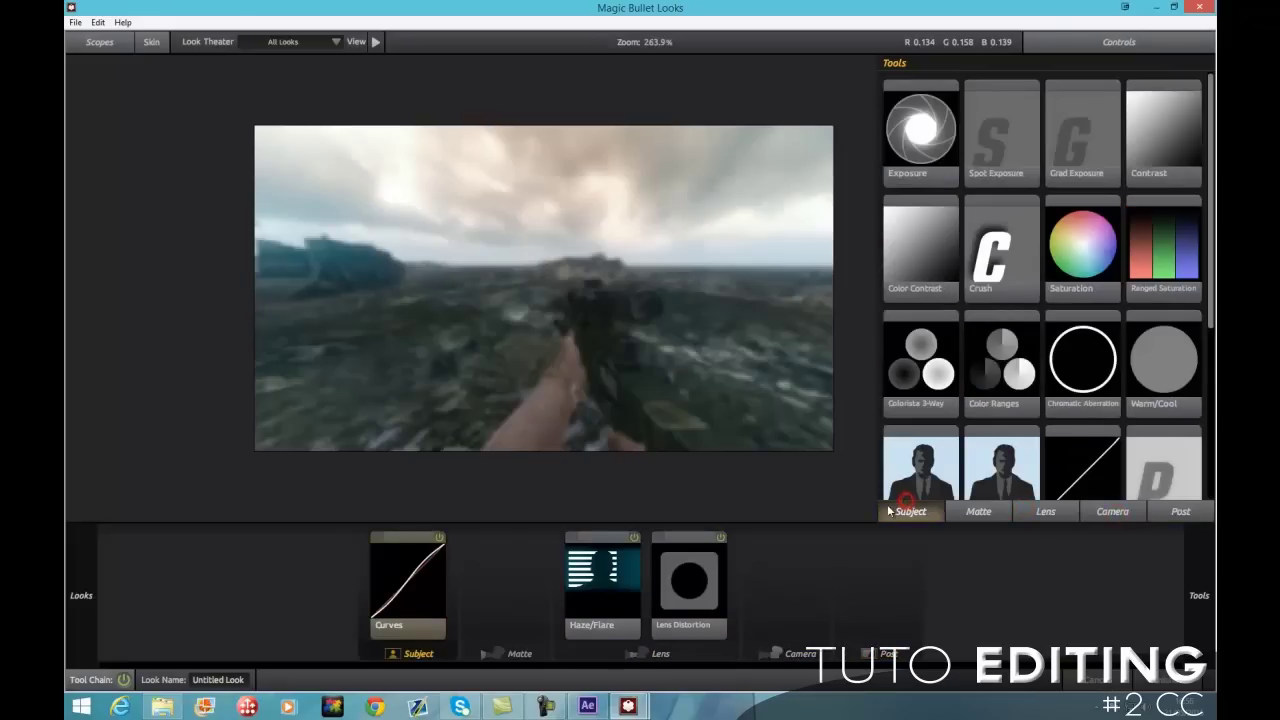
pyautogui.click(965, 512)
# Add the Neg Bleach Bypass tool to the Camera stage with silver retention at 94% and compare the image without it.
pyautogui.click(1105, 513)
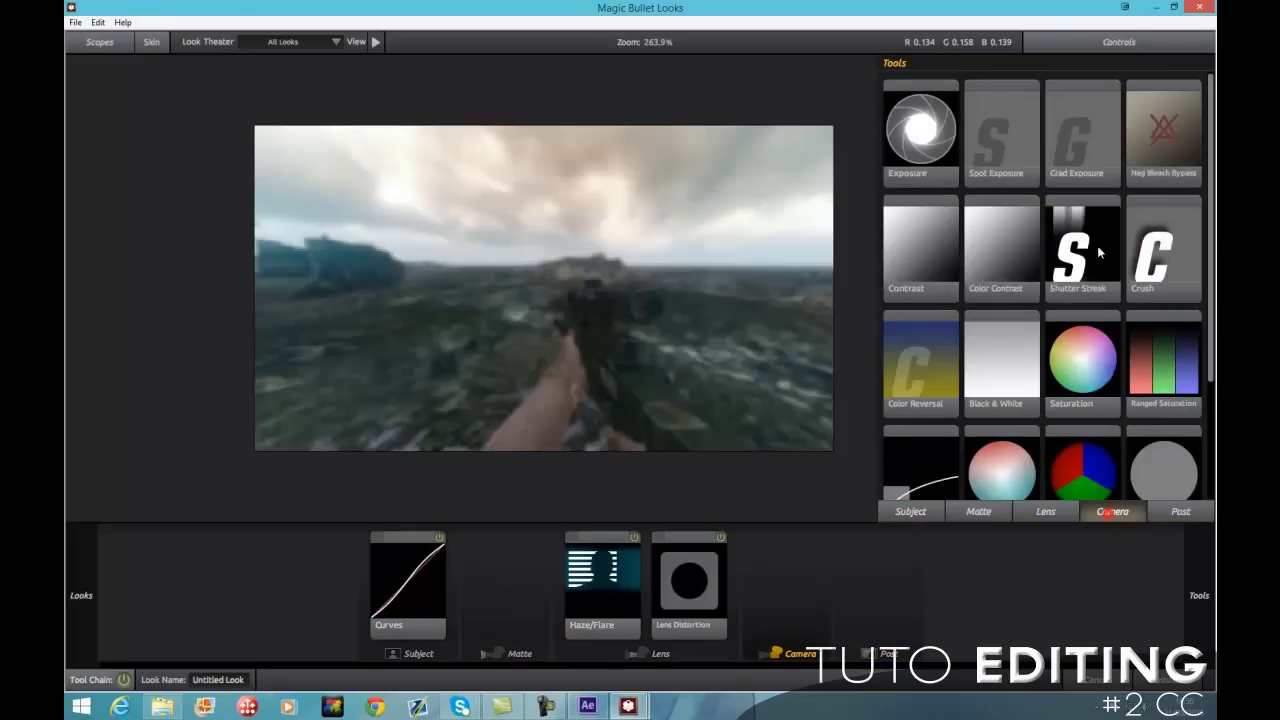
pyautogui.doubleClick(1160, 135)
pyautogui.moveTo(1166, 100); pyautogui.dragTo(1208, 100)
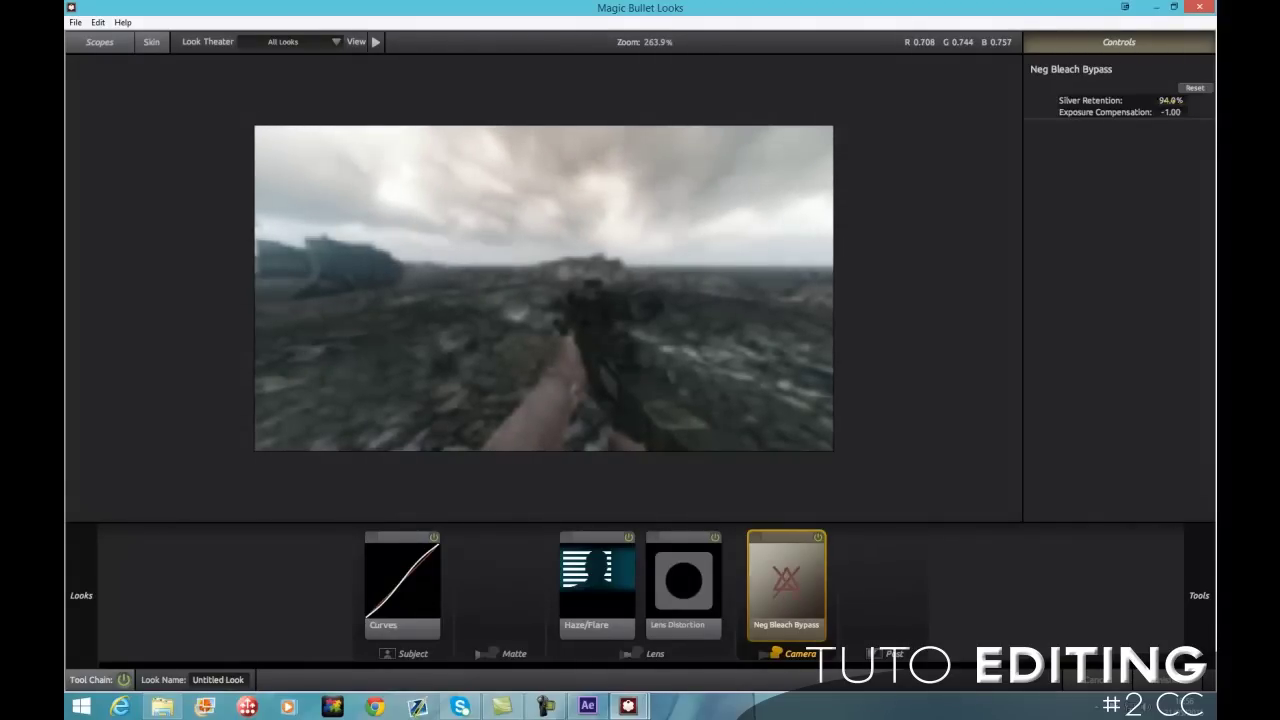
pyautogui.click(818, 538)
pyautogui.click(818, 538)
# Look through the available Camera, Post and Lens stage tools for another effect to use.
pyautogui.moveTo(1148, 210)
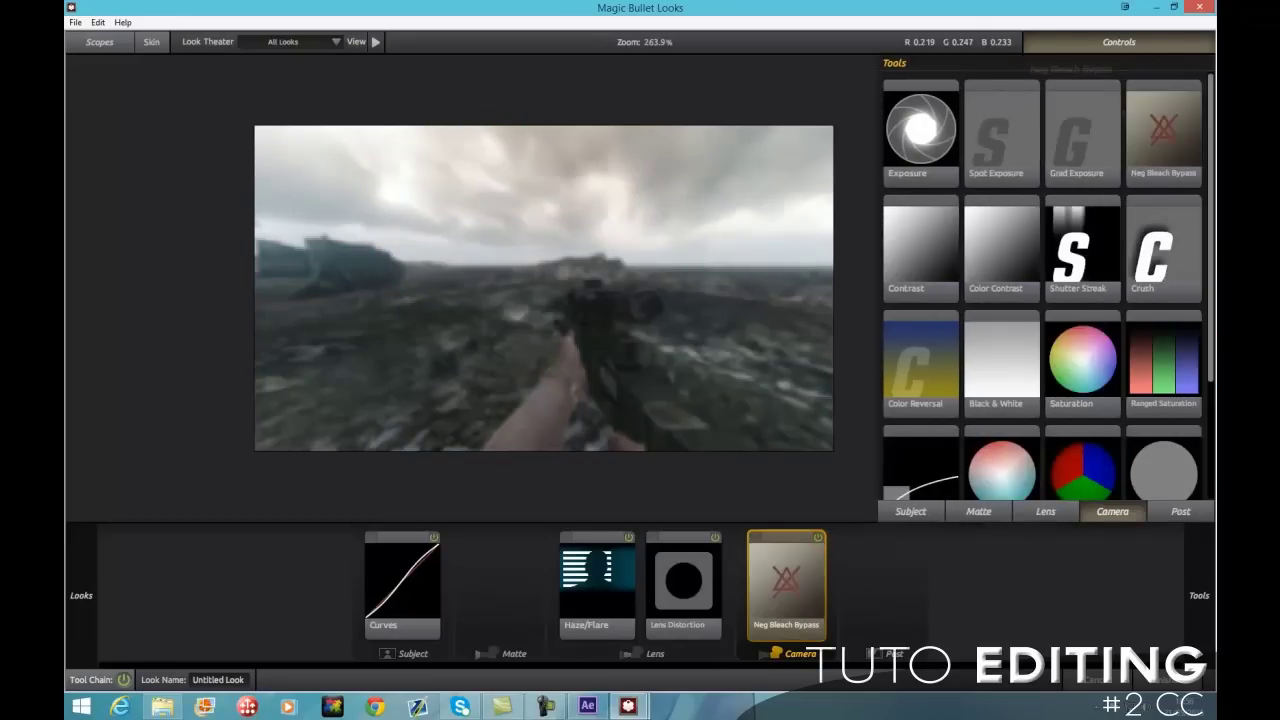
pyautogui.scroll(-1, 1133, 246)
pyautogui.scroll(-2, 1134, 239)
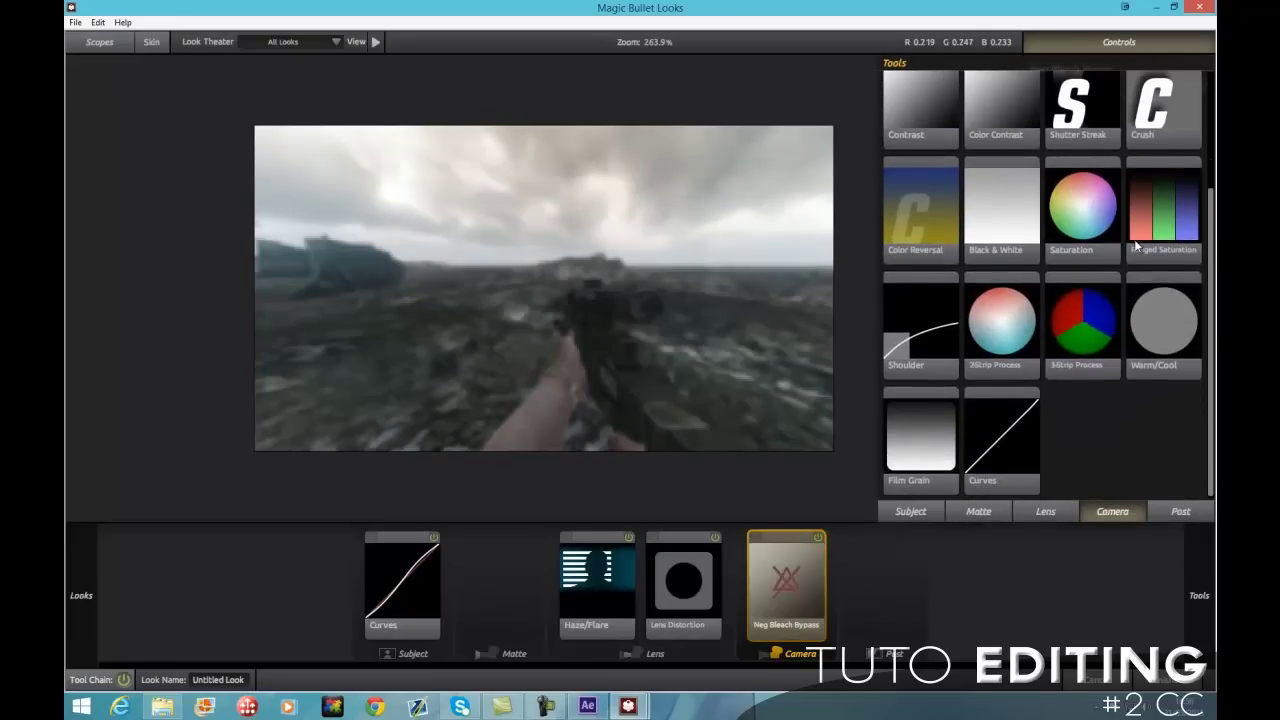
pyautogui.scroll(3, 1134, 239)
pyautogui.scroll(-3, 1132, 242)
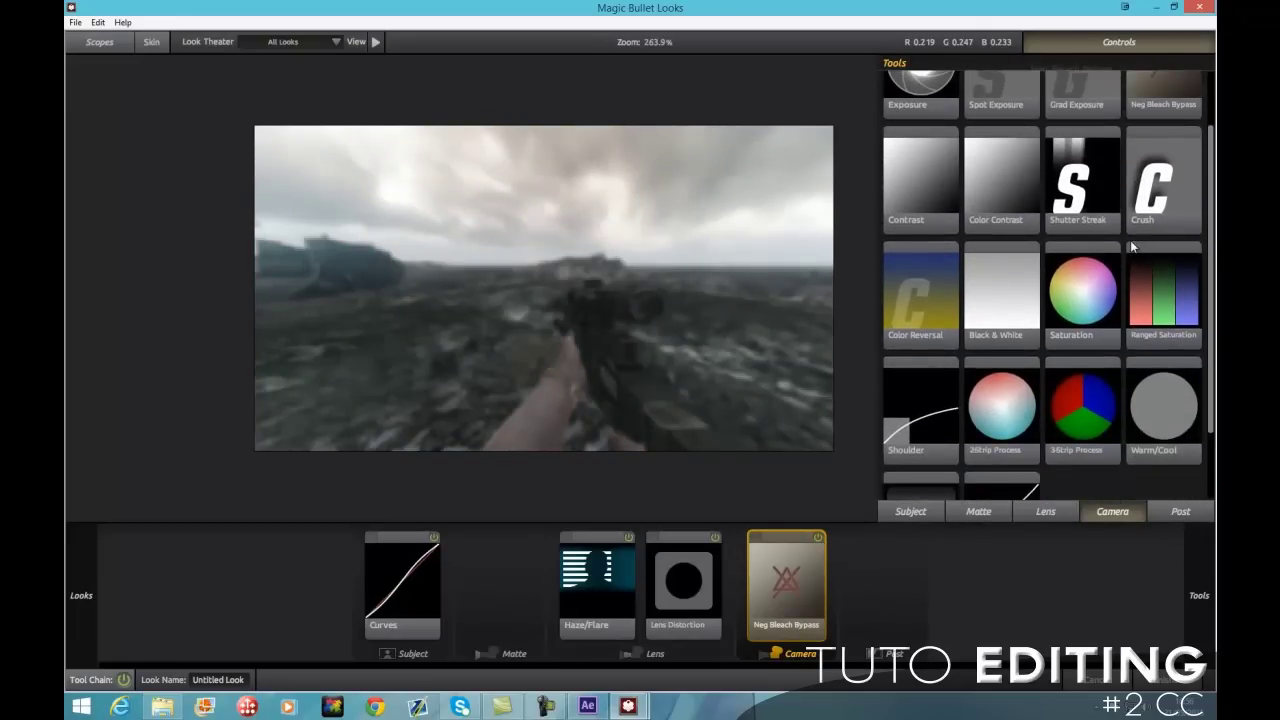
pyautogui.click(1182, 511)
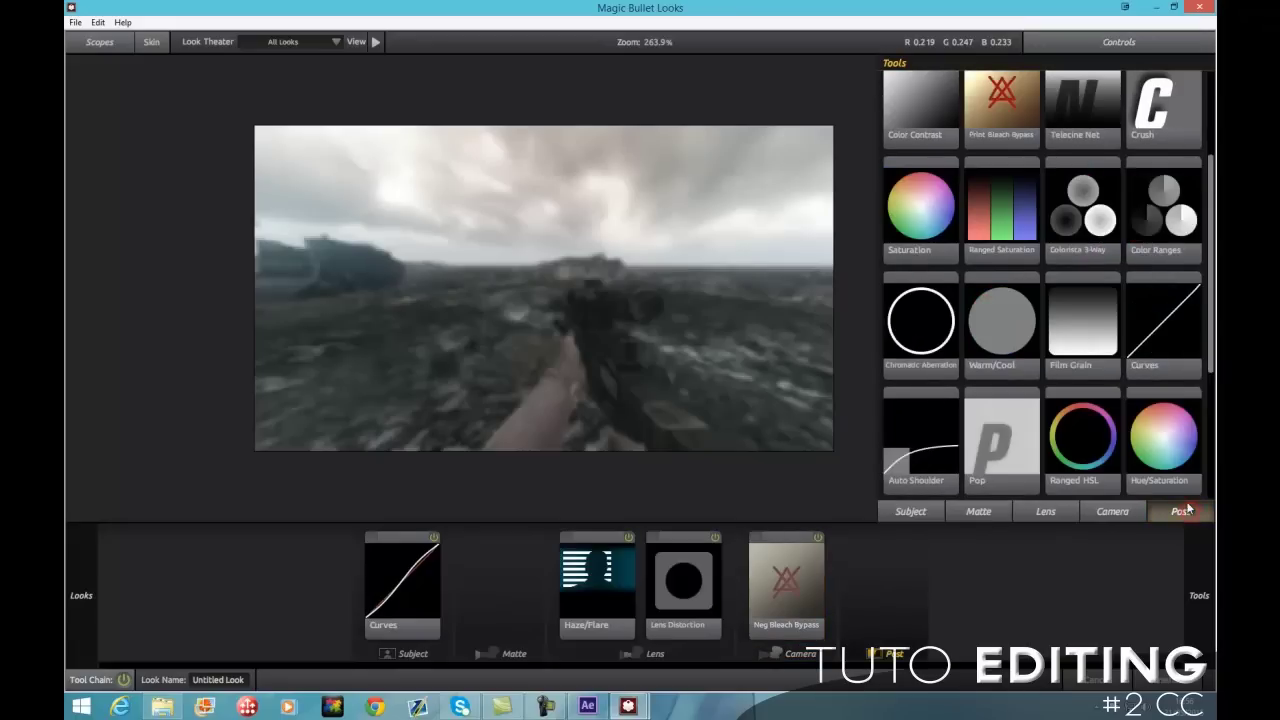
pyautogui.scroll(-3, 1063, 118)
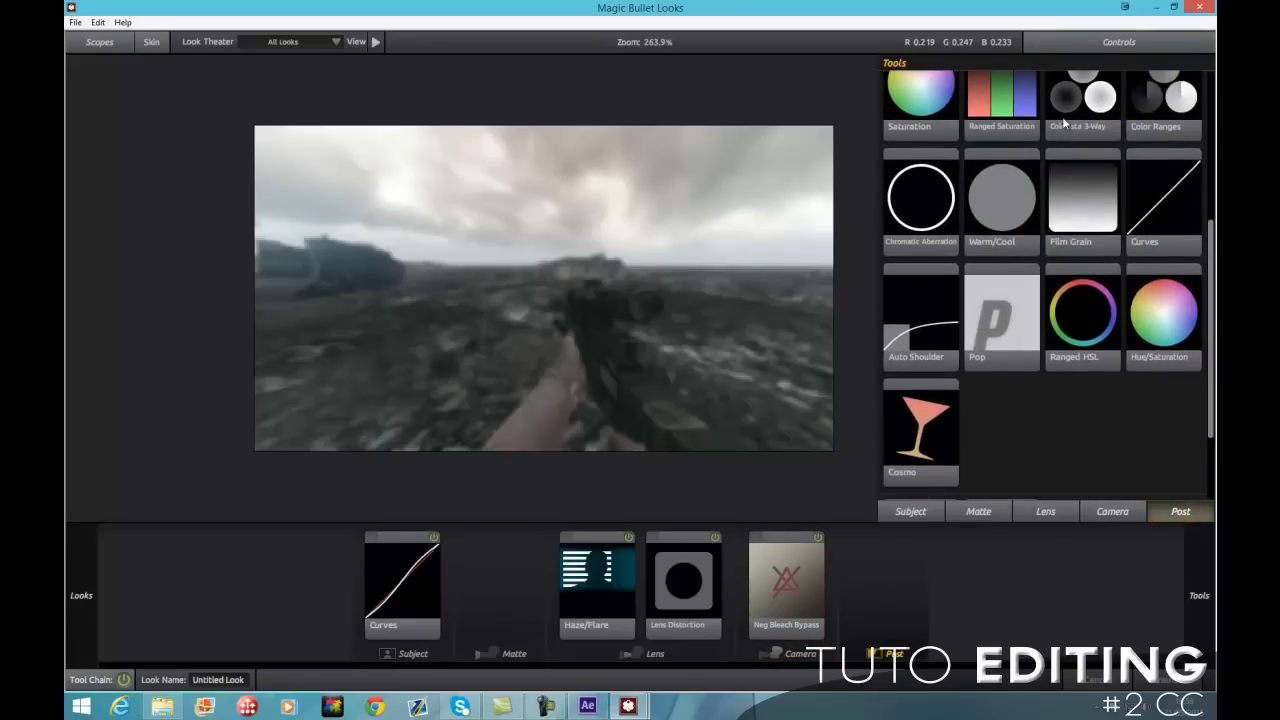
pyautogui.scroll(2, 1063, 121)
pyautogui.scroll(4, 1064, 123)
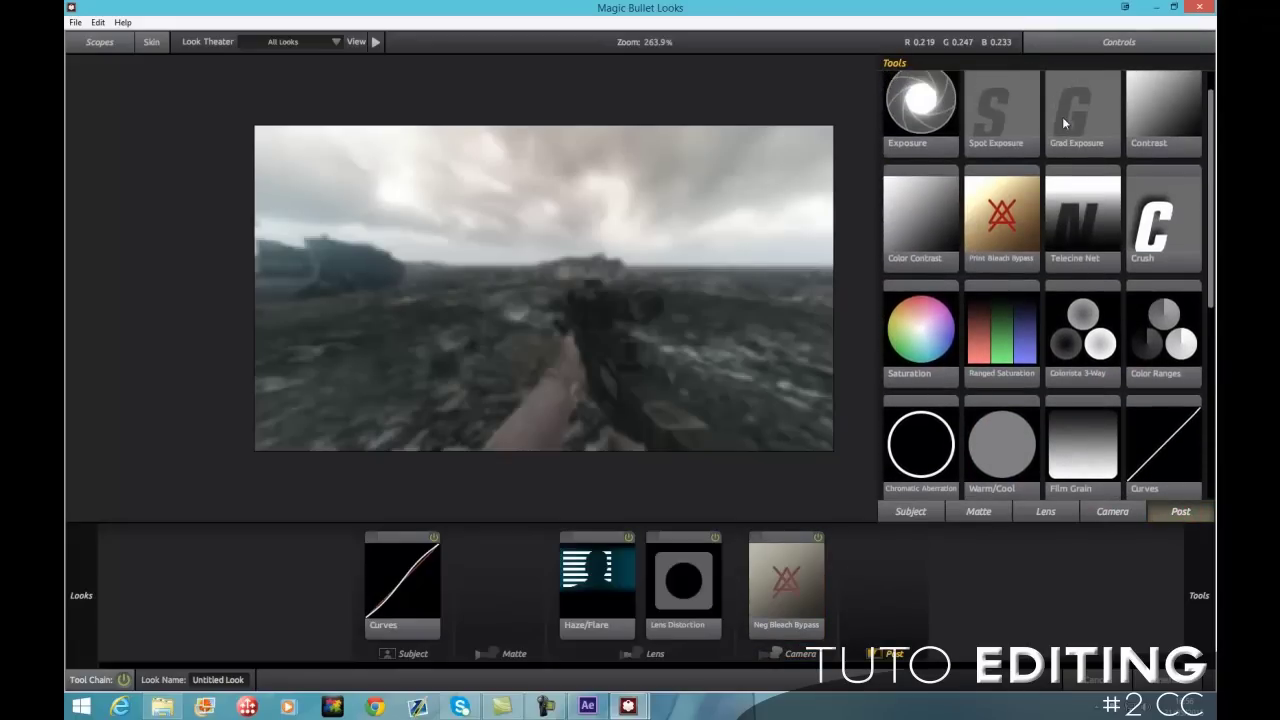
pyautogui.scroll(-4, 1161, 131)
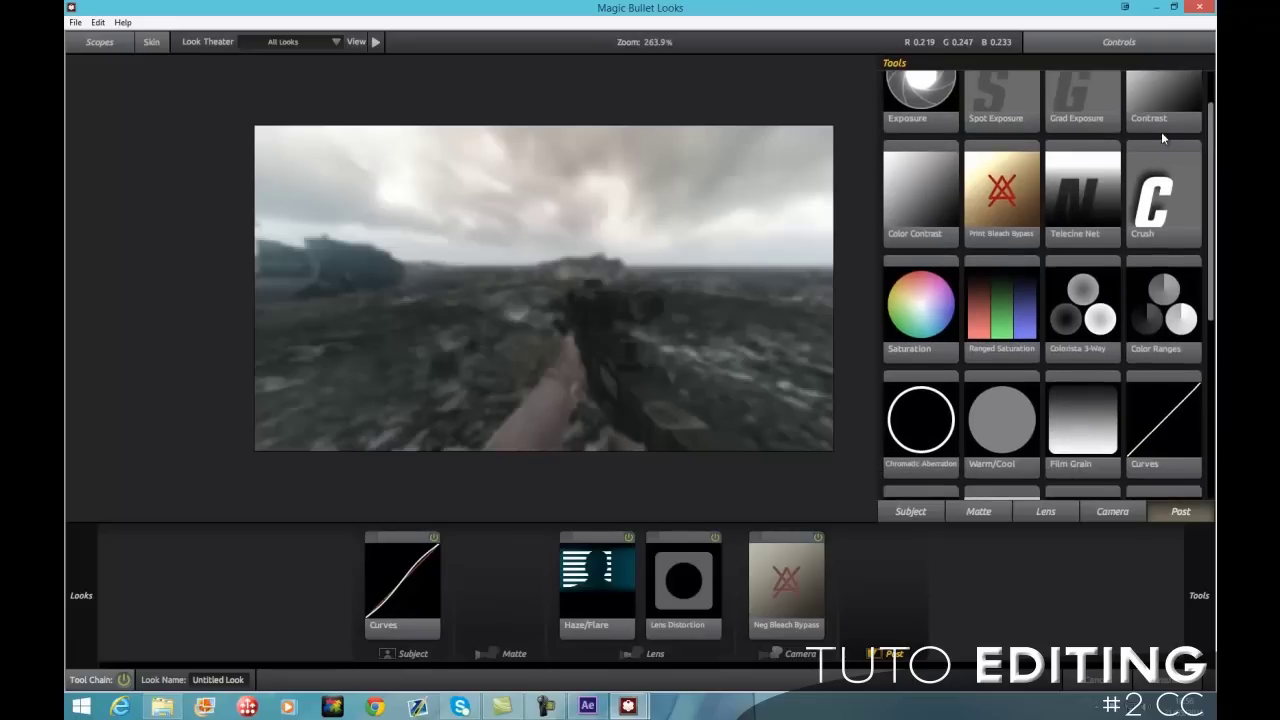
pyautogui.scroll(-5, 927, 118)
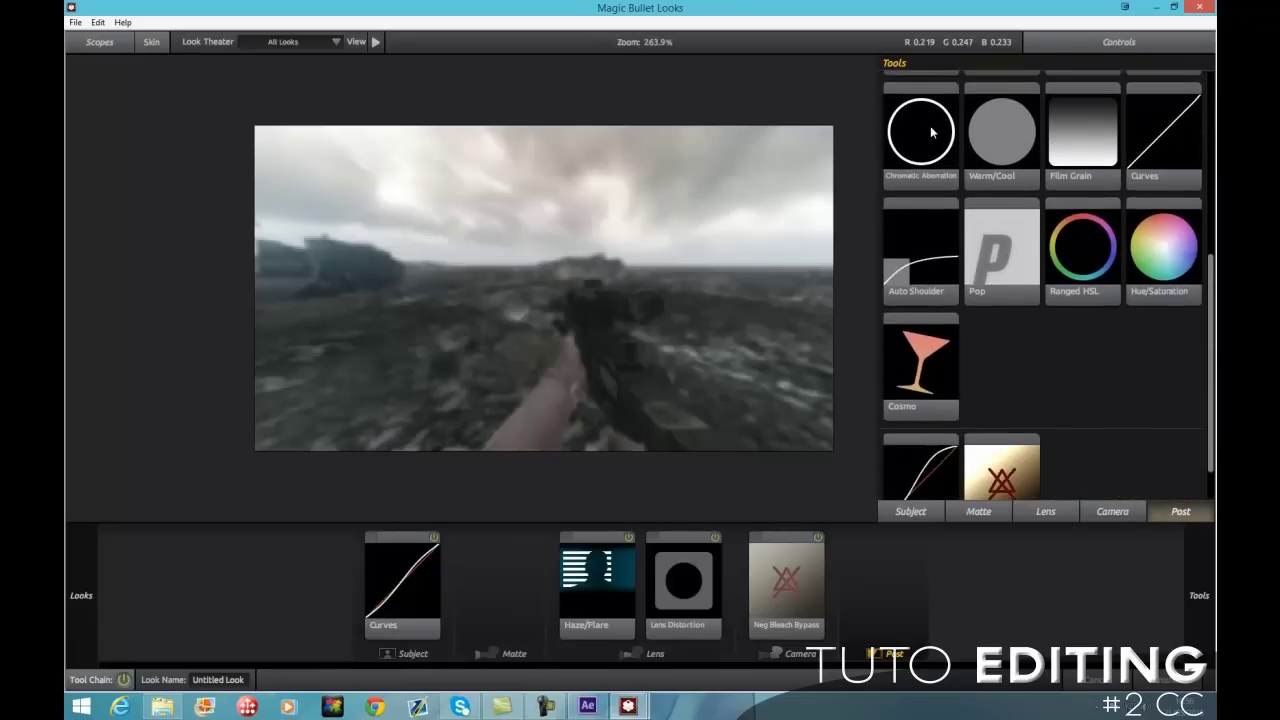
pyautogui.click(1102, 511)
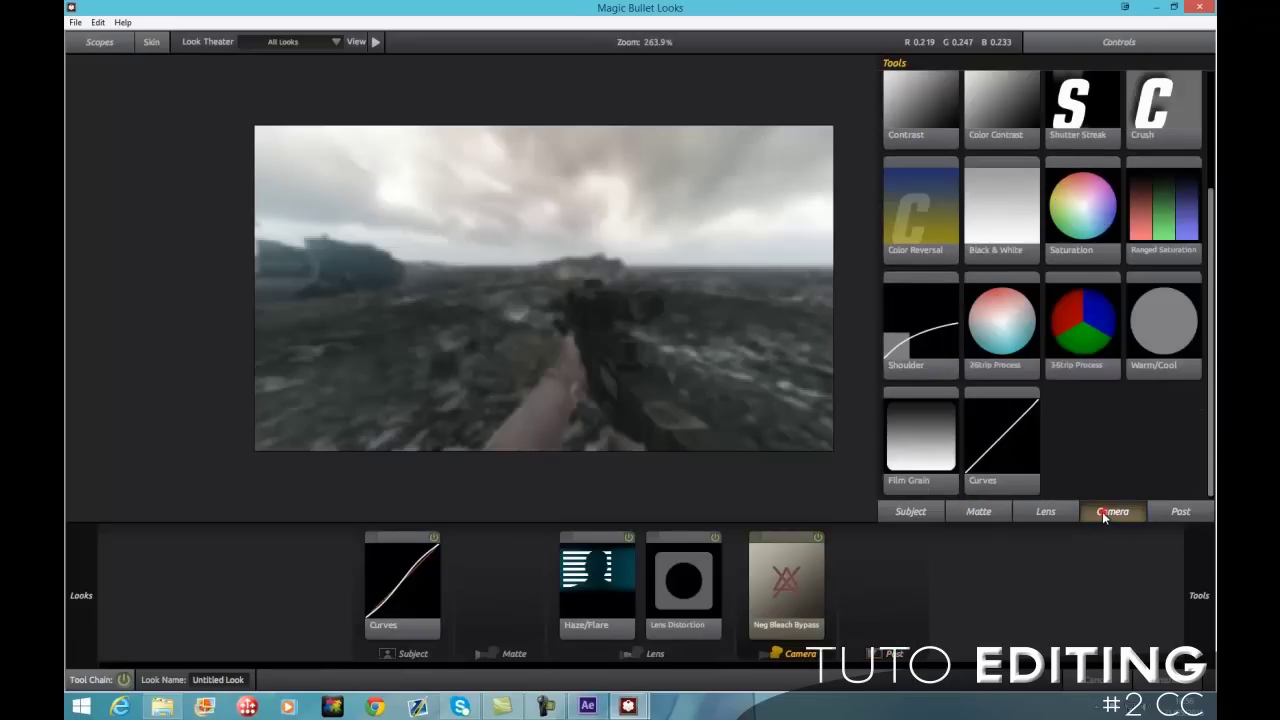
pyautogui.click(1046, 511)
# Add the Diffusion tool to the Matte stage of the look.
pyautogui.click(977, 511)
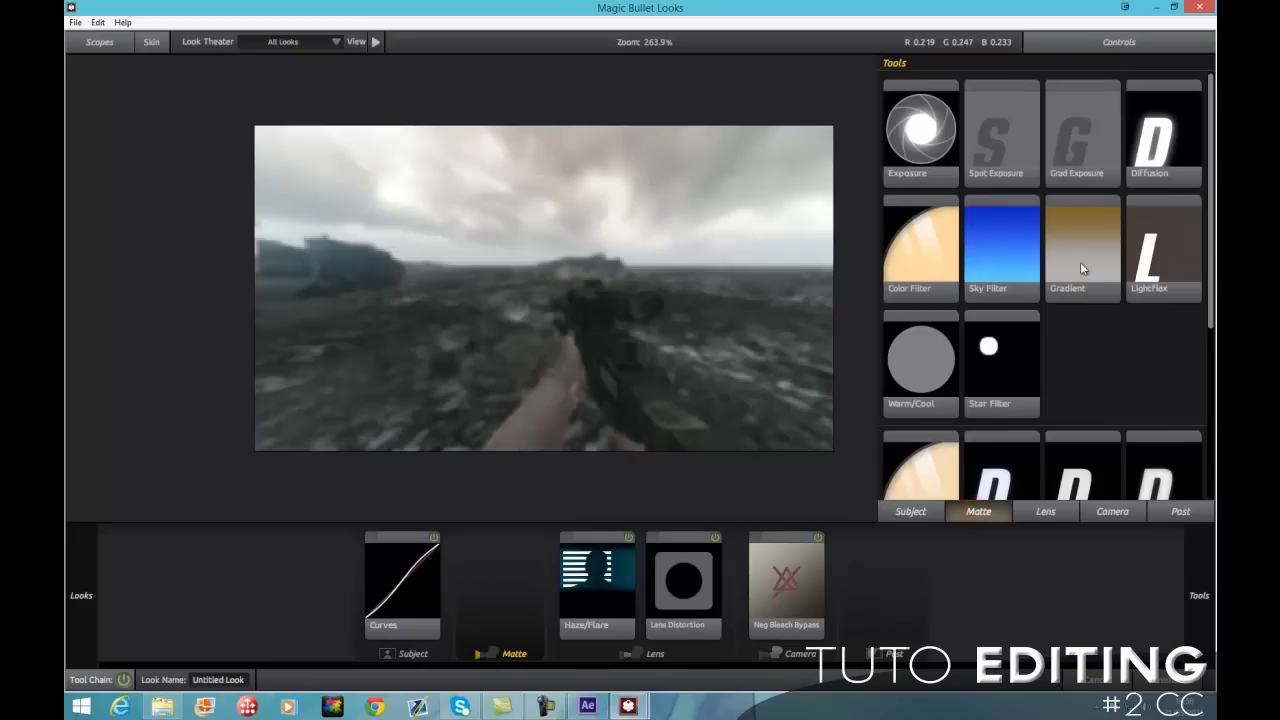
pyautogui.scroll(-2, 1127, 309)
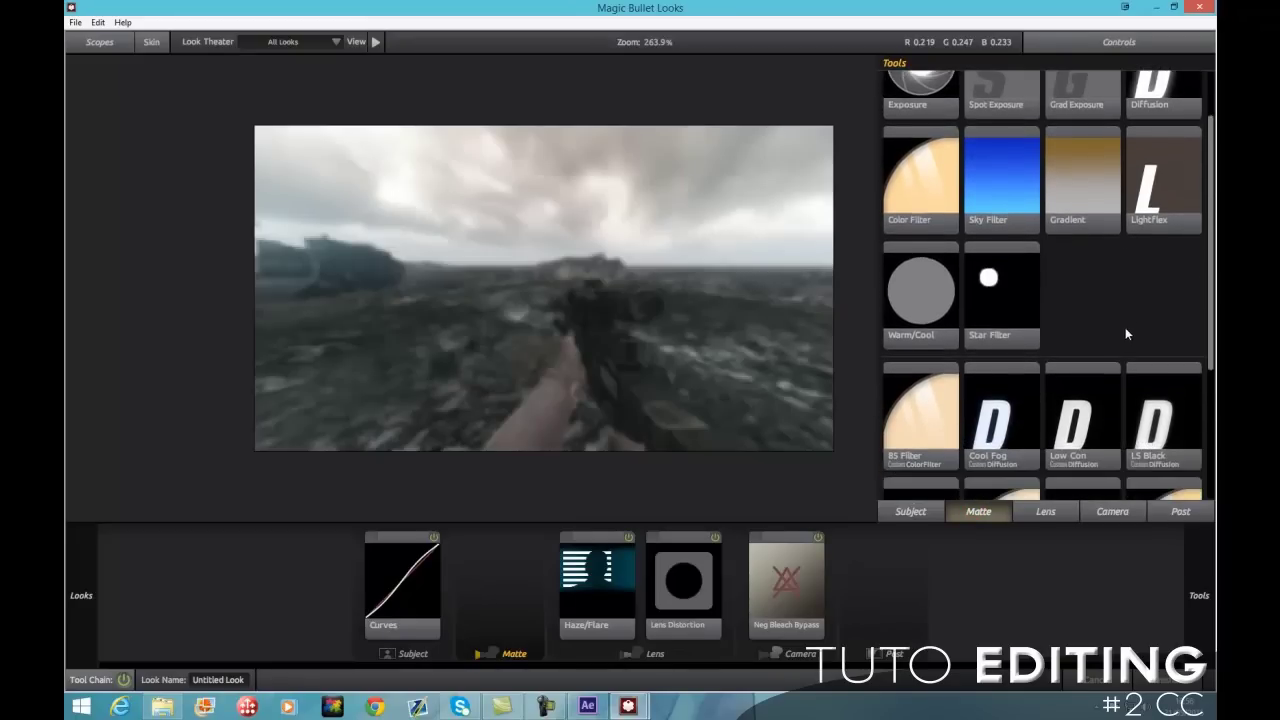
pyautogui.scroll(-6, 1116, 283)
pyautogui.scroll(4, 1112, 280)
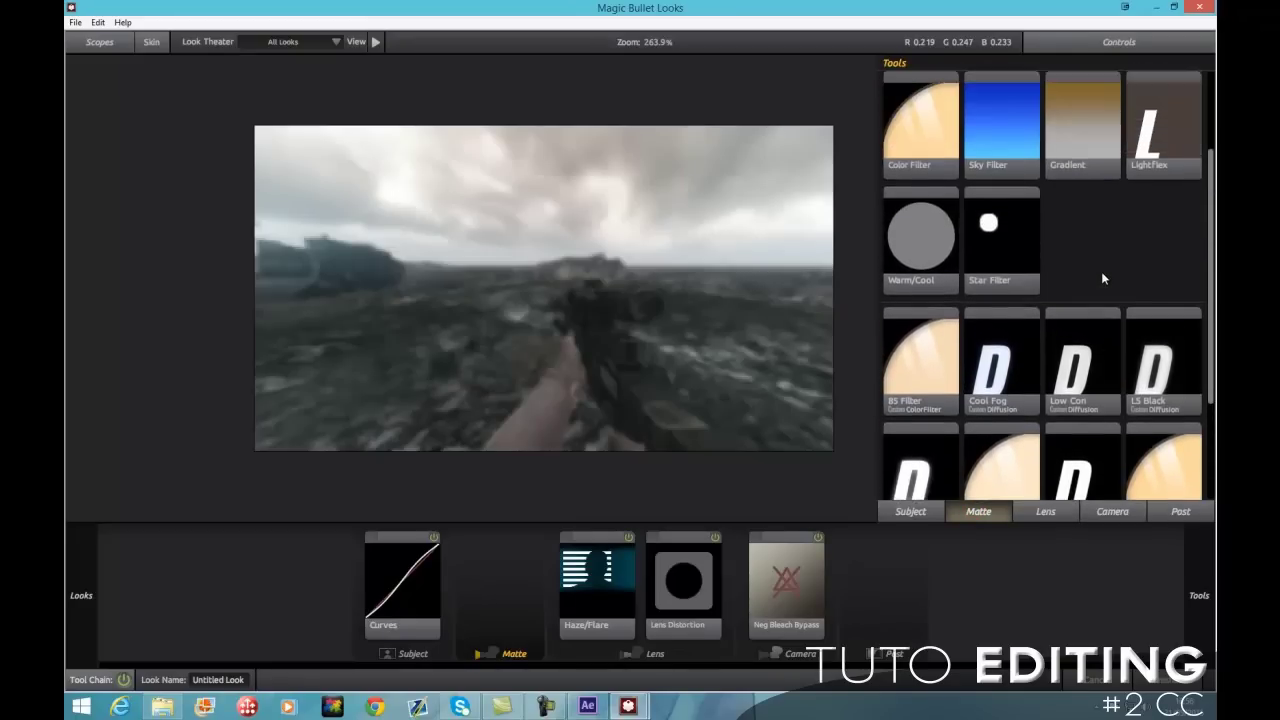
pyautogui.scroll(6, 1101, 271)
pyautogui.moveTo(1160, 125); pyautogui.dragTo(533, 257)
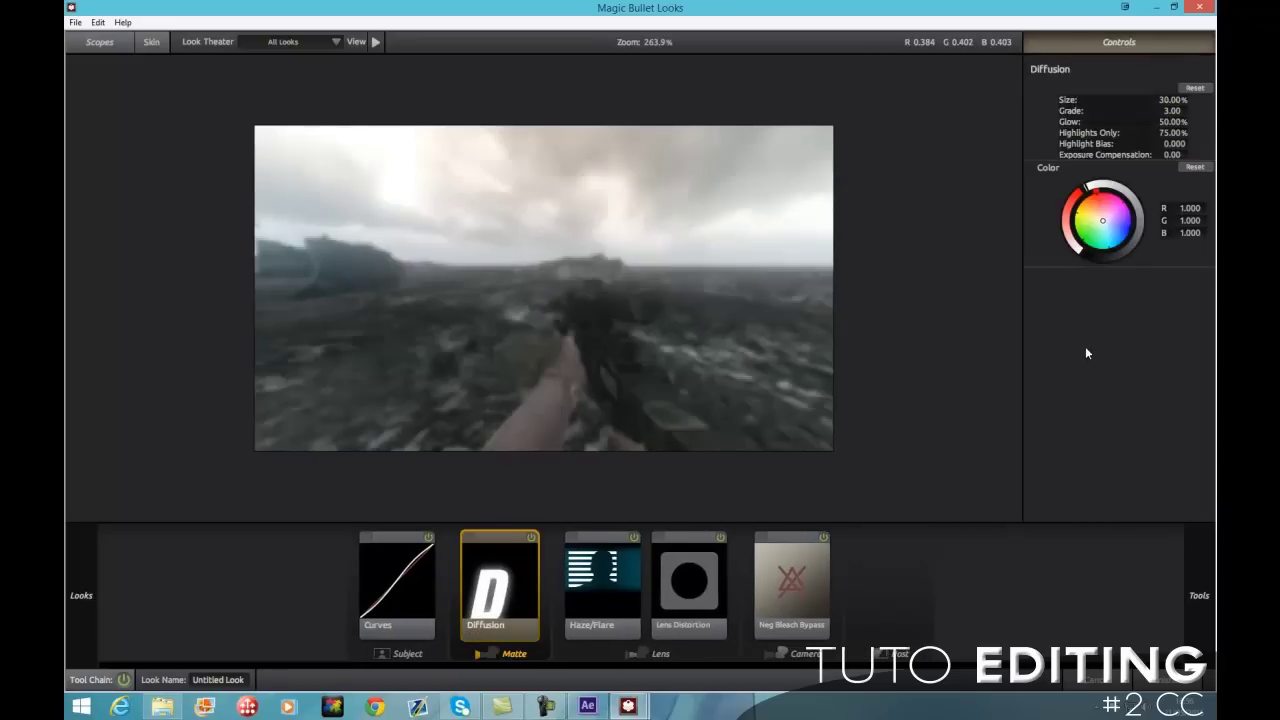
# Set Diffusion size to 32.90%, grade to 2.85, glow to 57%, highlights only to 65%, highlight bias to -0.174 and exposure compensation to 0.
pyautogui.moveTo(1168, 100); pyautogui.dragTo(1175, 111)
pyautogui.moveTo(1181, 111); pyautogui.dragTo(1177, 154)
pyautogui.click(1176, 154)
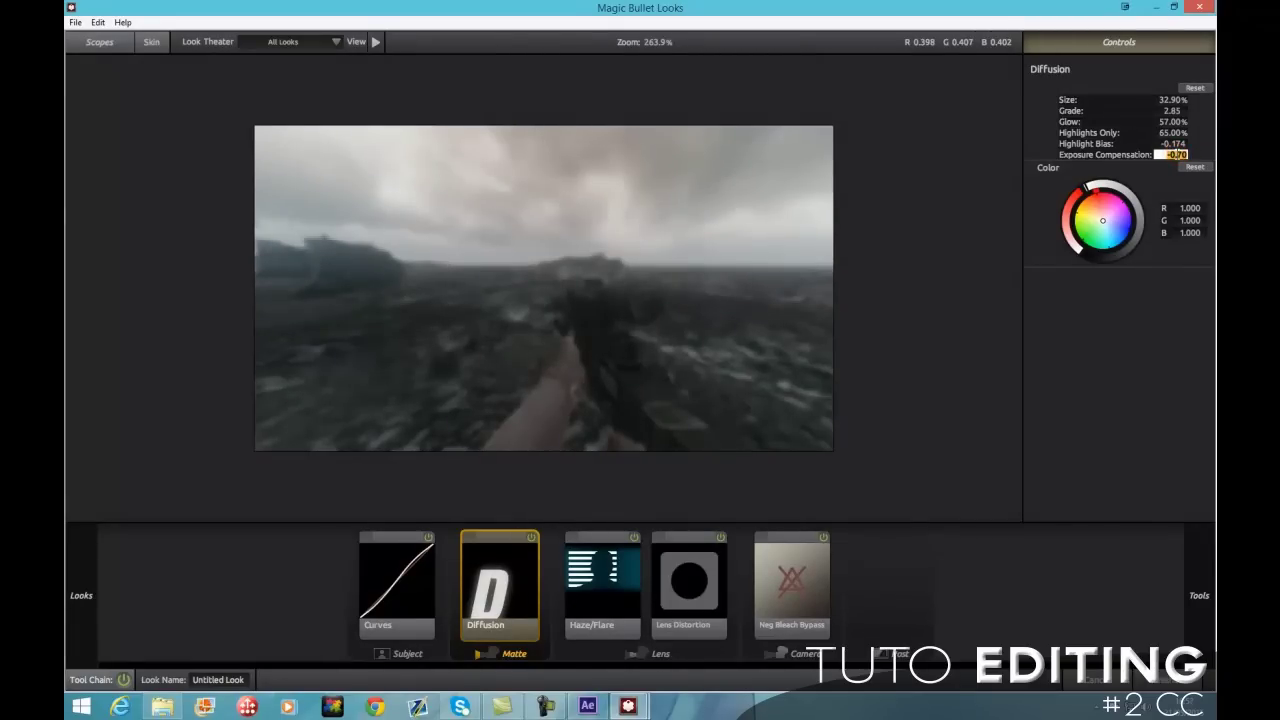
pyautogui.write('0')
pyautogui.press('Return')
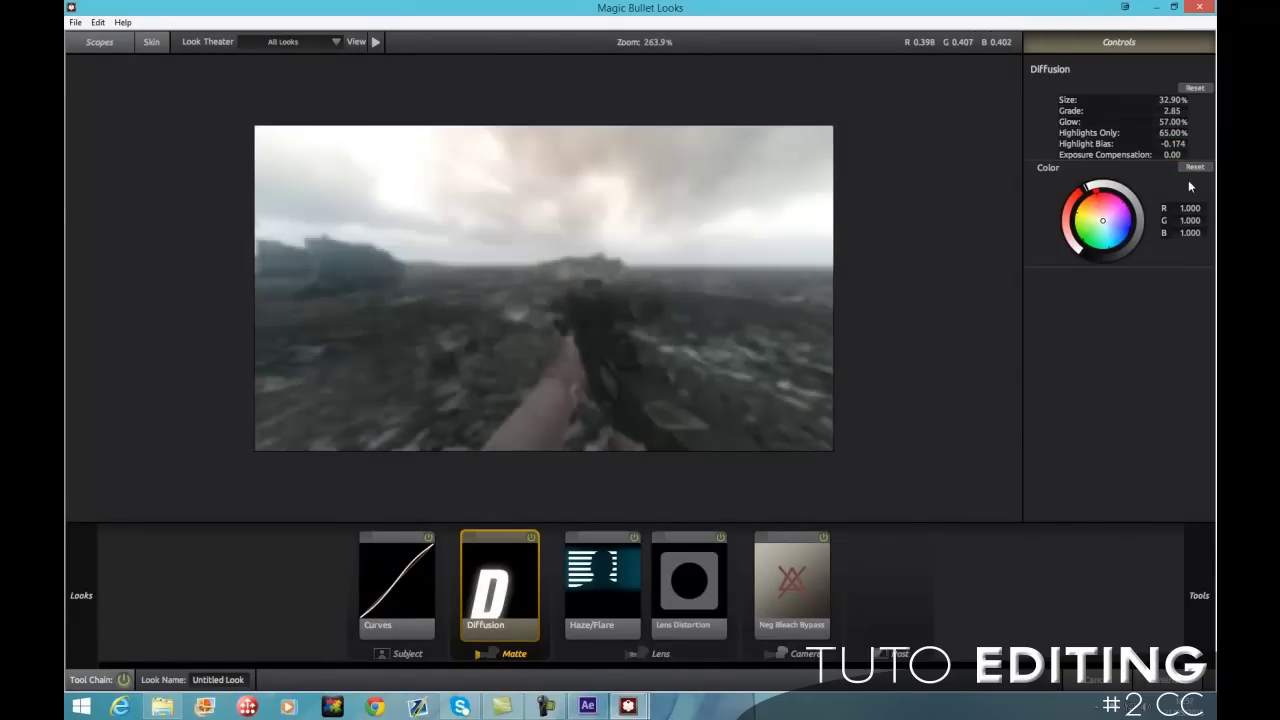
# Tint the Diffusion cyan (R 0.027, G 0.953, B 0.999) and compare the image without Neg Bleach Bypass.
pyautogui.moveTo(1100, 223); pyautogui.dragTo(1111, 249)
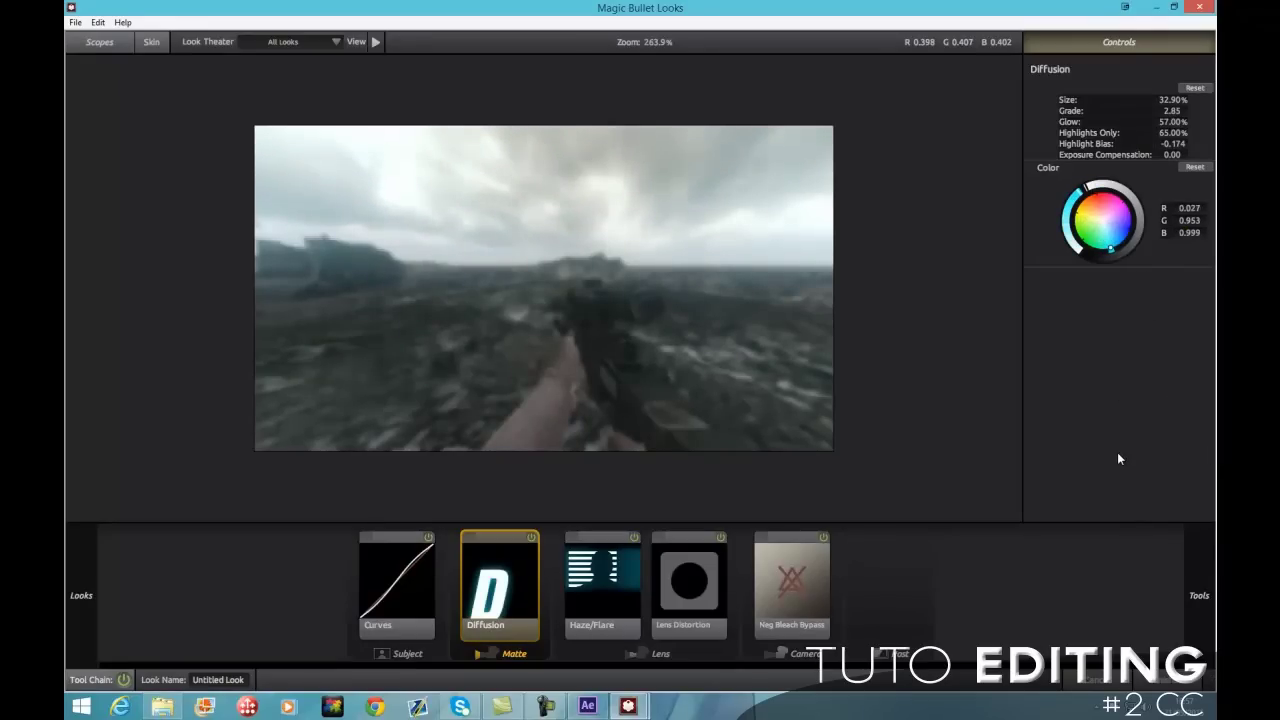
pyautogui.click(823, 540)
pyautogui.click(824, 540)
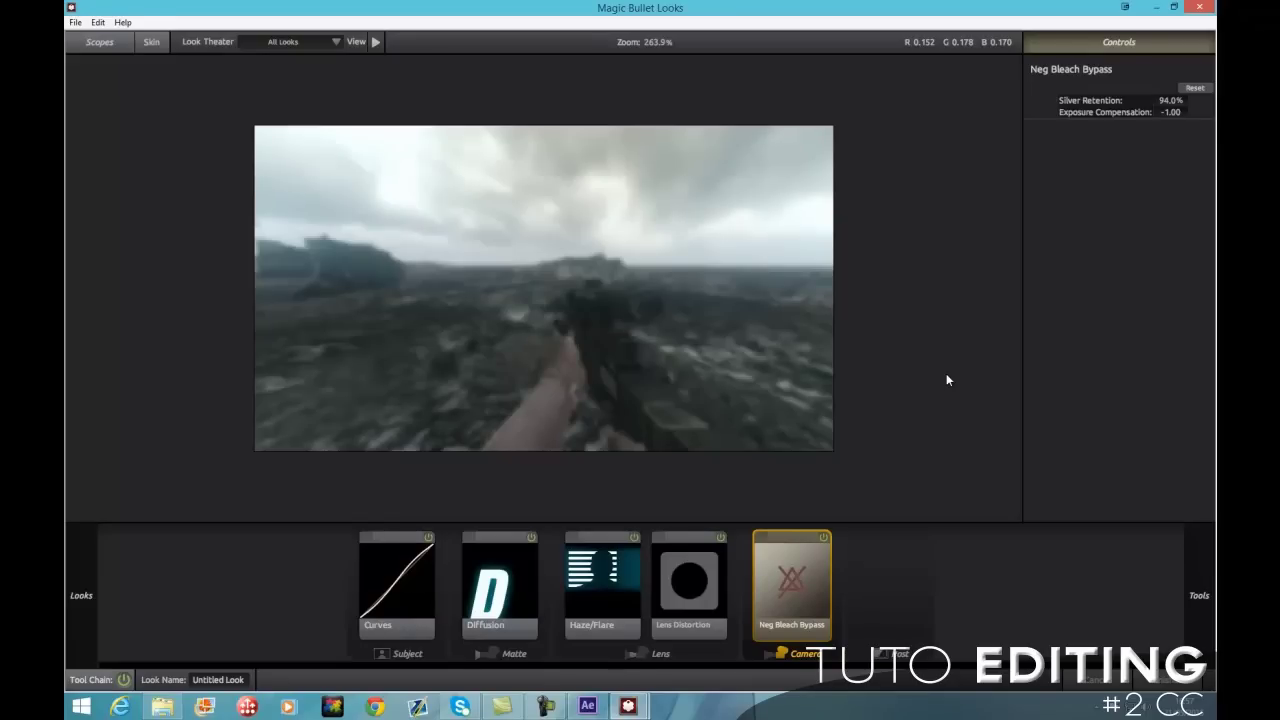
# Apply the finished look to the adjustment layer in After Effects and solo Précomp. 1 briefly to compare it with the ungraded footage.
pyautogui.click(1165, 680)
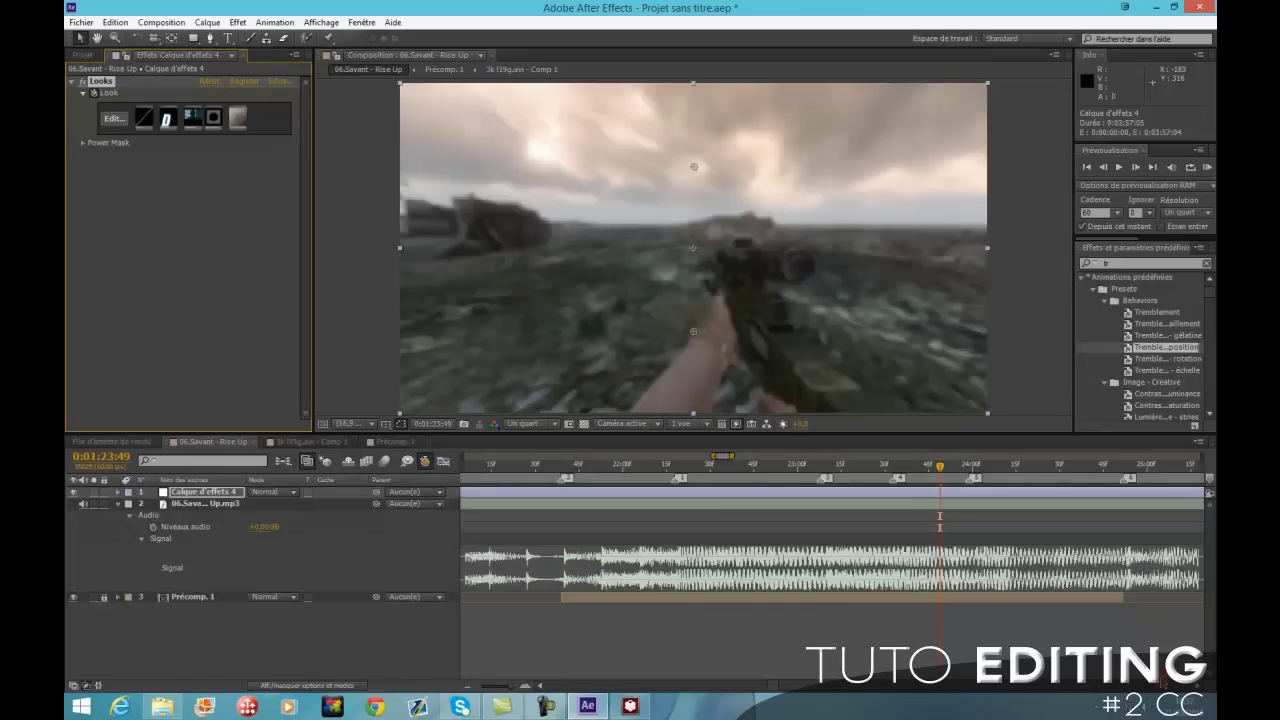
pyautogui.click(632, 707)
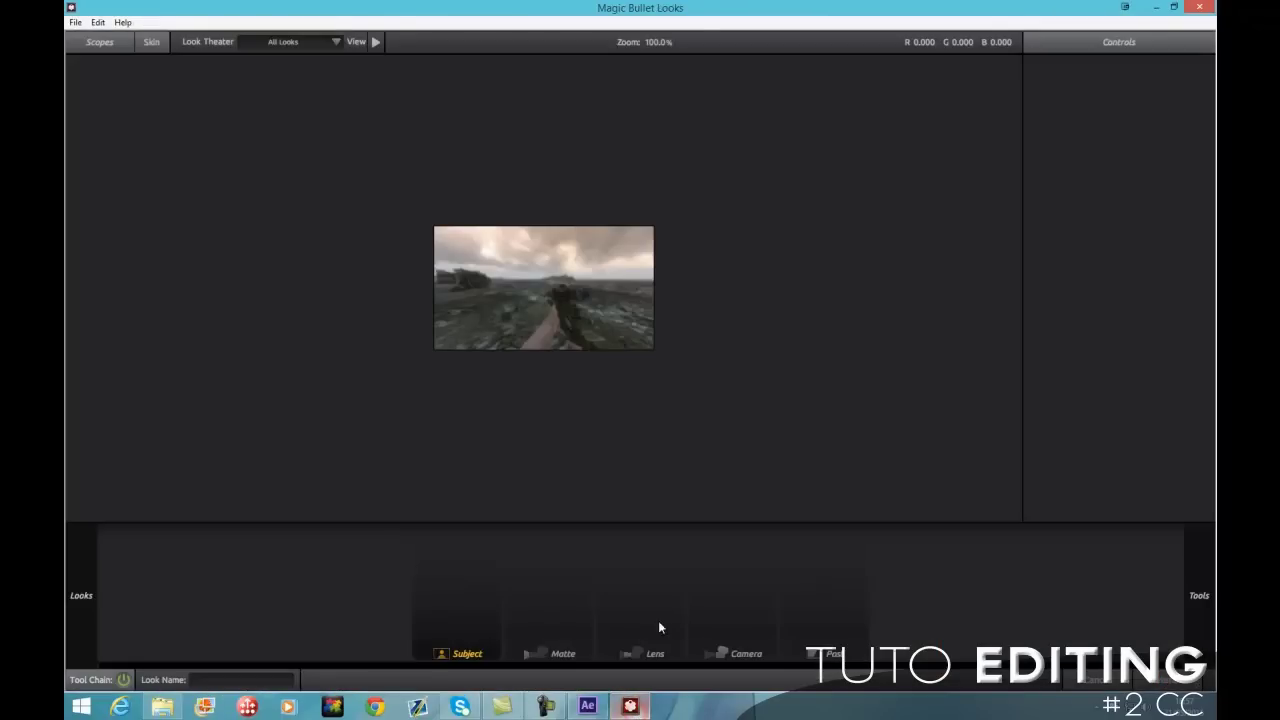
pyautogui.click(1092, 686)
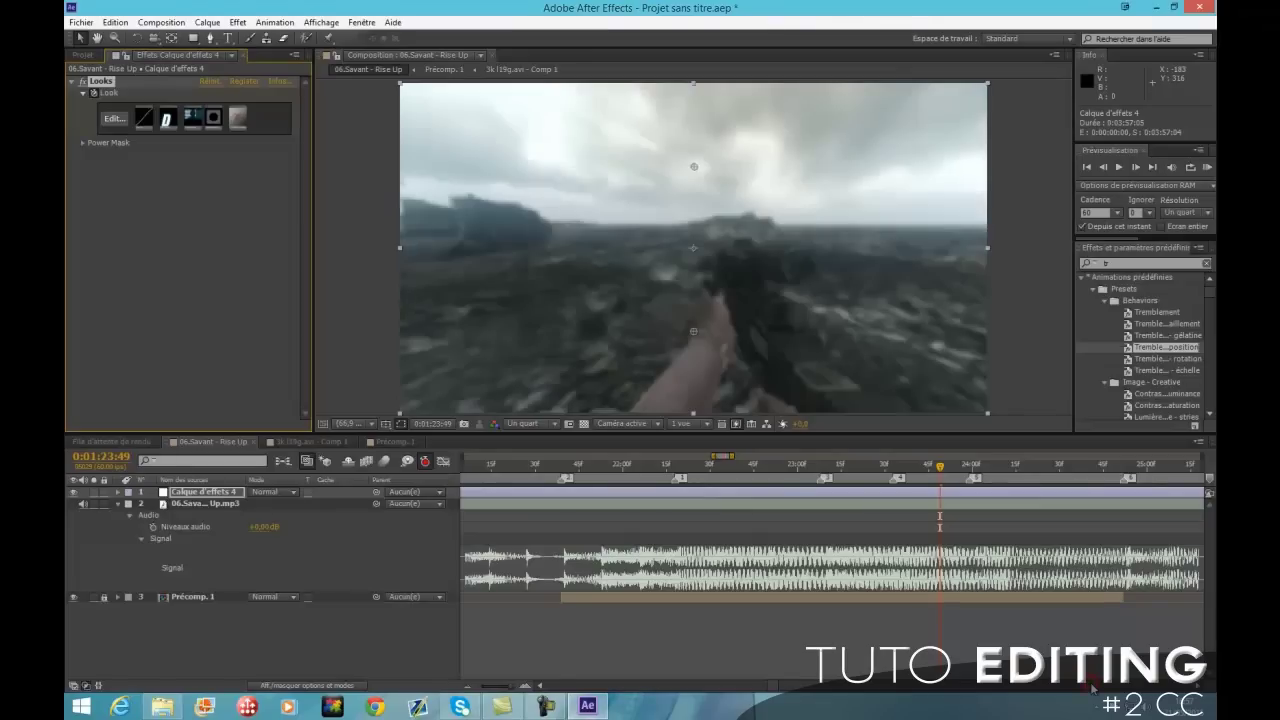
pyautogui.click(93, 598)
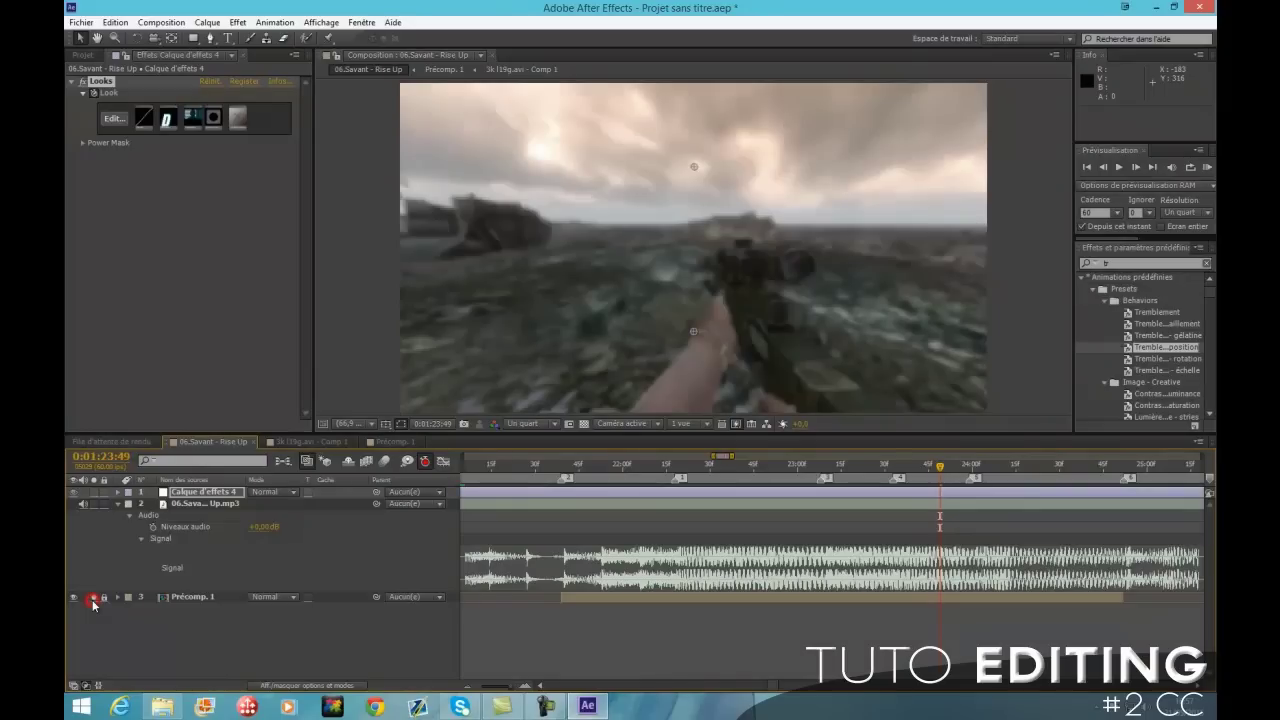
pyautogui.click(761, 657)
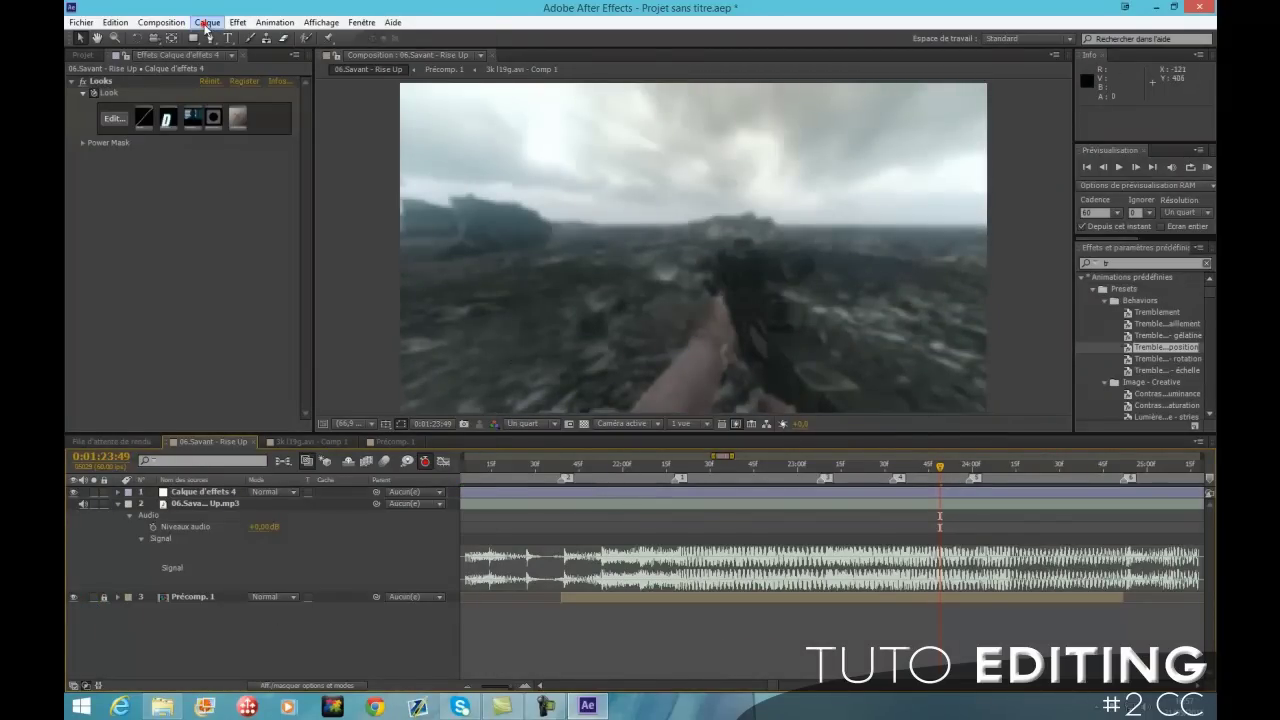
# Create a second adjustment layer above the graded one and apply the Magic Bullet Mojo effect to it.
pyautogui.click(207, 22)
pyautogui.click(219, 37)
pyautogui.click(557, 128)
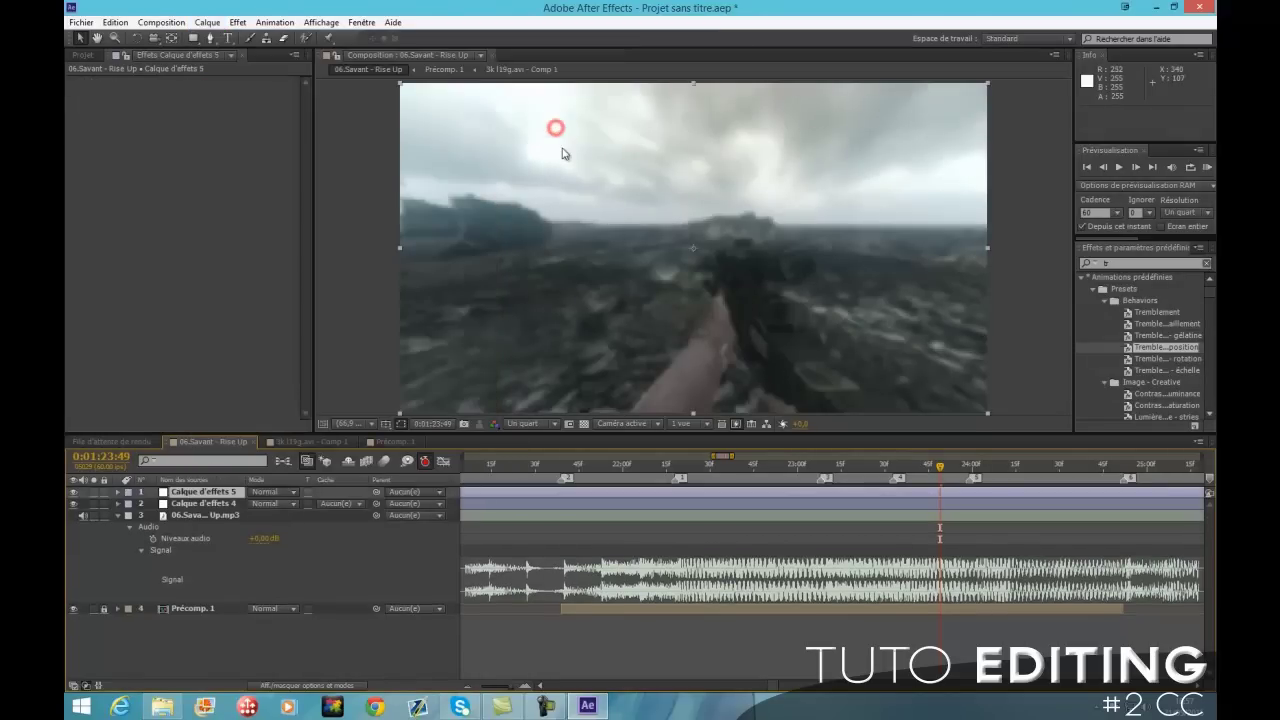
pyautogui.click(237, 22)
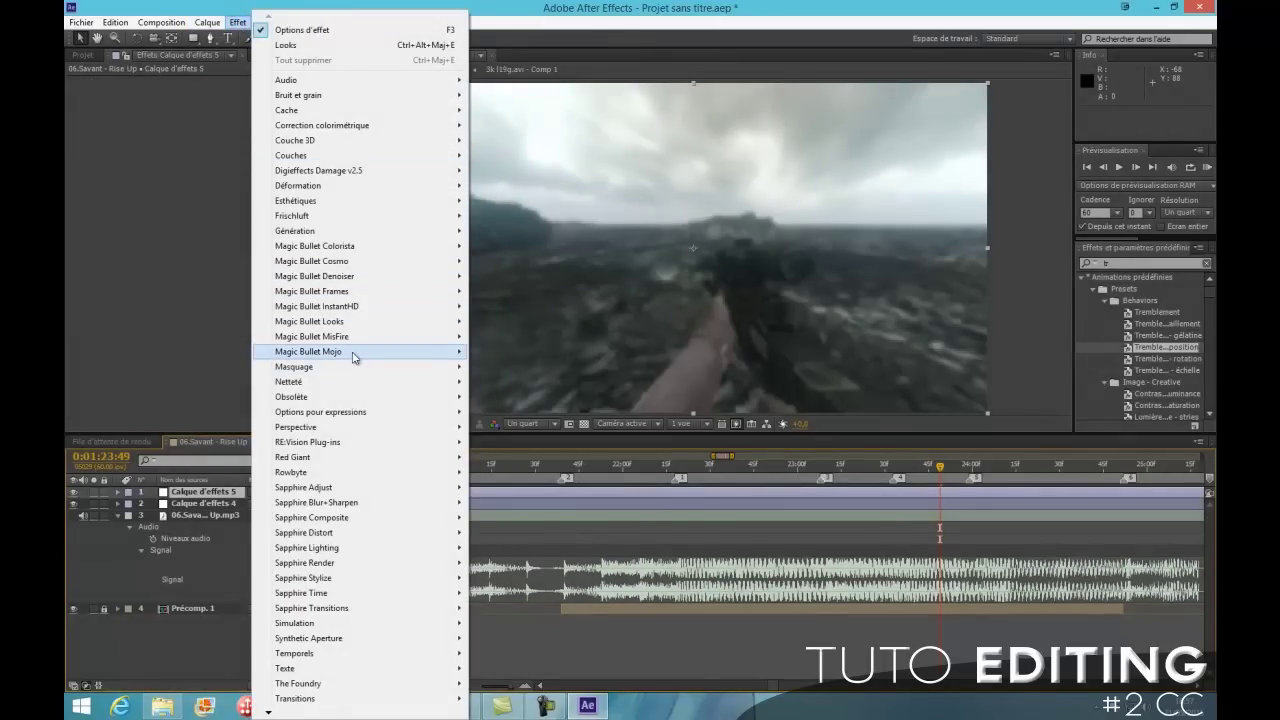
pyautogui.click(352, 351)
pyautogui.click(483, 352)
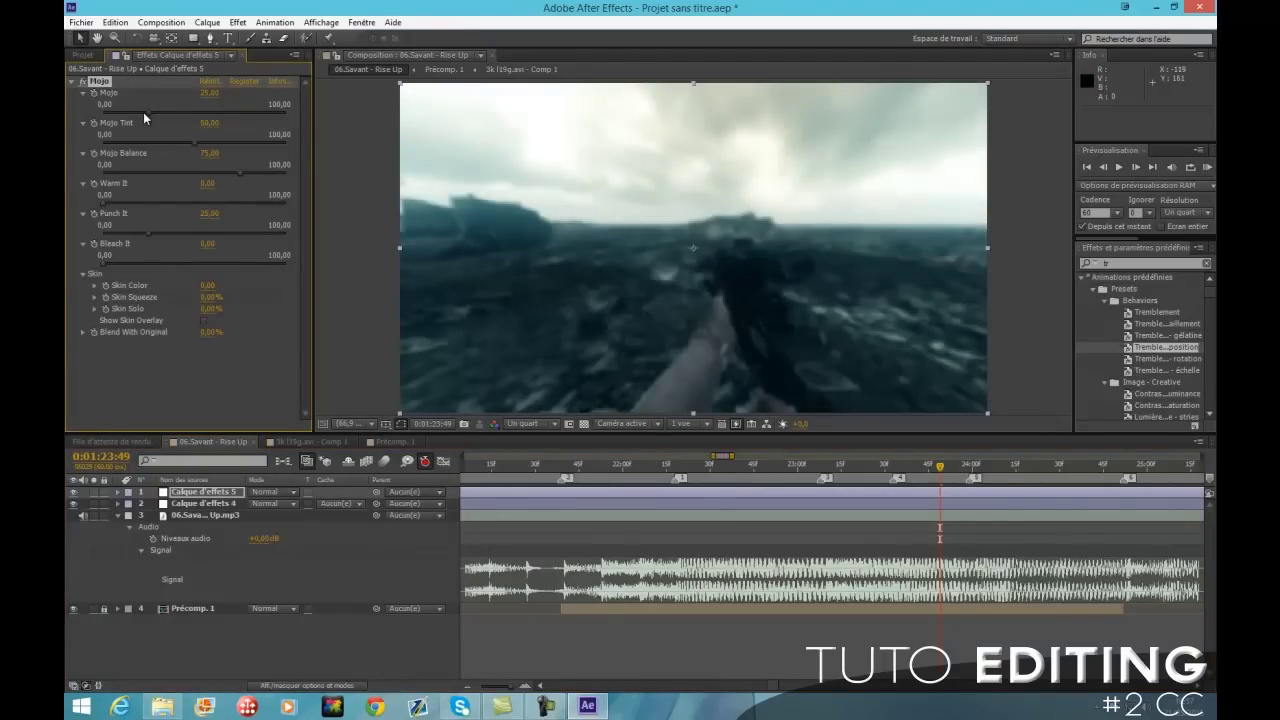
# Set the effect's Mojo to about 7.5, Mojo Tint to about 84 and Mojo Balance to about 63.
pyautogui.moveTo(147, 113); pyautogui.dragTo(151, 115)
pyautogui.moveTo(141, 113); pyautogui.dragTo(116, 113)
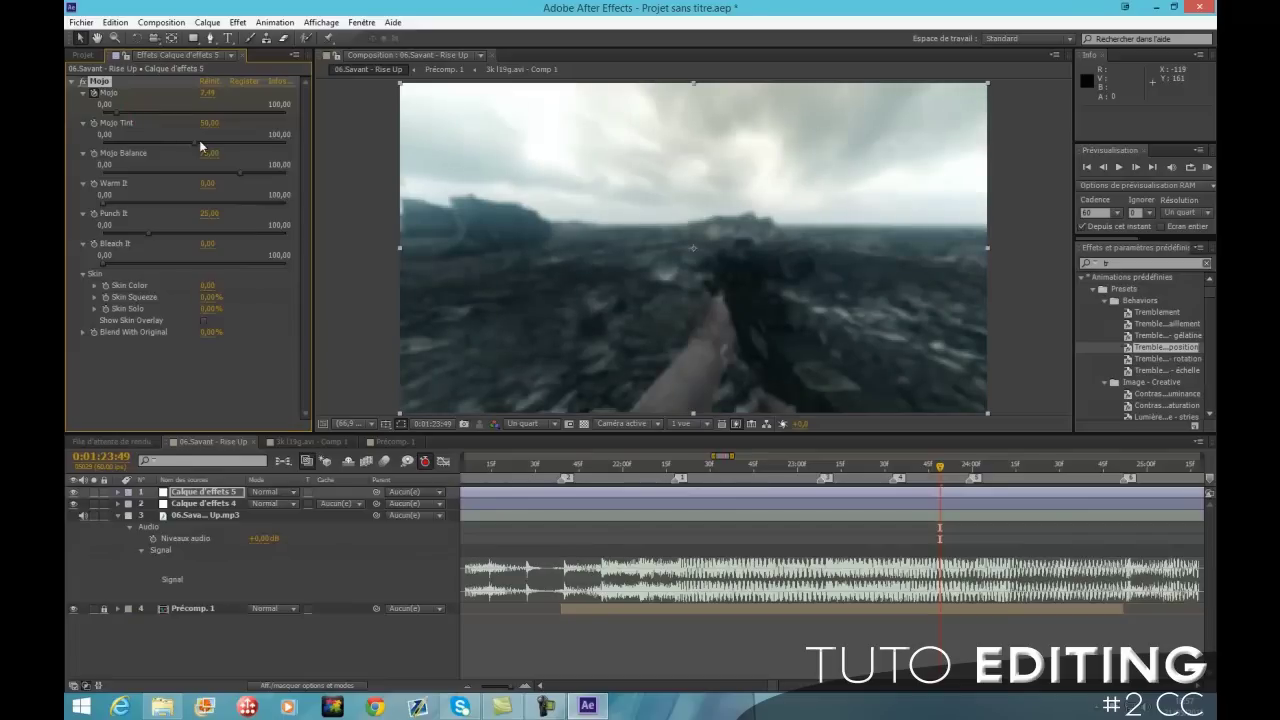
pyautogui.moveTo(195, 148)
pyautogui.mouseDown()
pyautogui.moveTo(256, 149)
pyautogui.moveTo(160, 154)
pyautogui.moveTo(238, 153)
pyautogui.moveTo(191, 156)
pyautogui.moveTo(256, 157)
pyautogui.moveTo(276, 176)
pyautogui.moveTo(198, 177)
pyautogui.moveTo(236, 180)
pyautogui.moveTo(220, 180)
pyautogui.mouseUp()
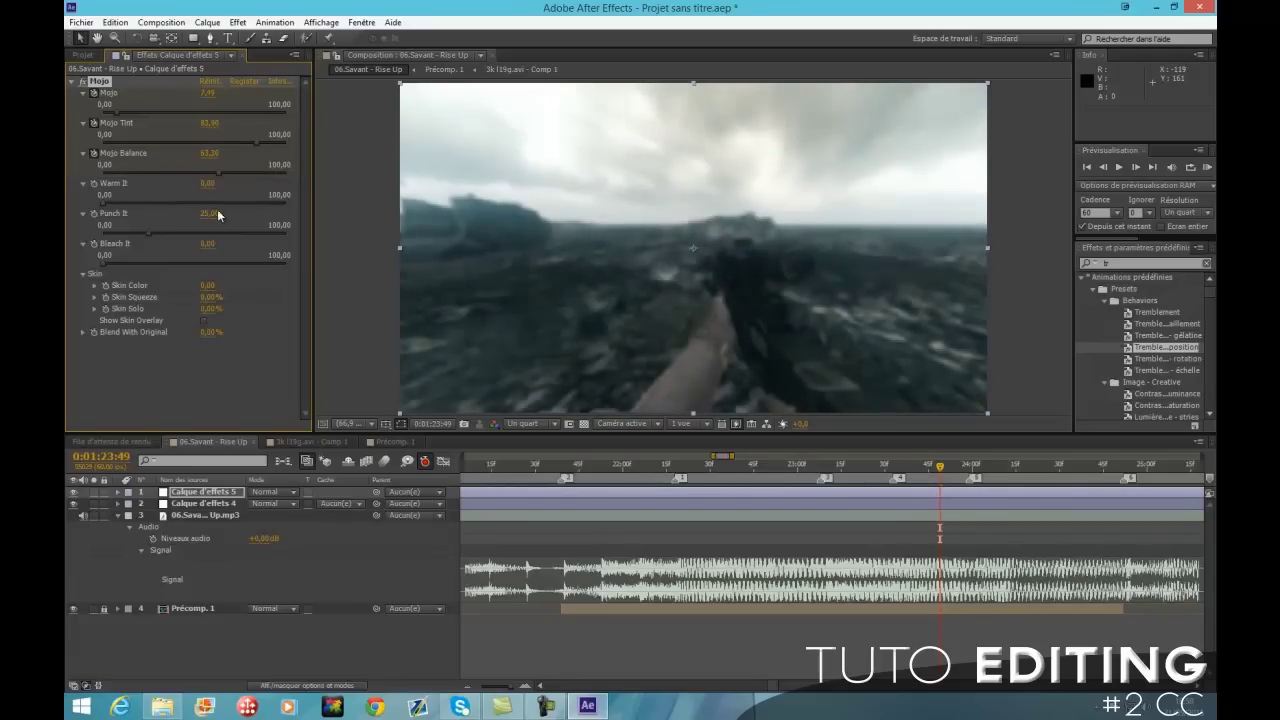
# Set Mojo's Warm It to about 7, Punch It to about 39 and Bleach It to about 22.
pyautogui.moveTo(104, 205); pyautogui.dragTo(177, 243)
pyautogui.moveTo(104, 263); pyautogui.dragTo(183, 267)
pyautogui.moveTo(185, 265); pyautogui.dragTo(144, 263)
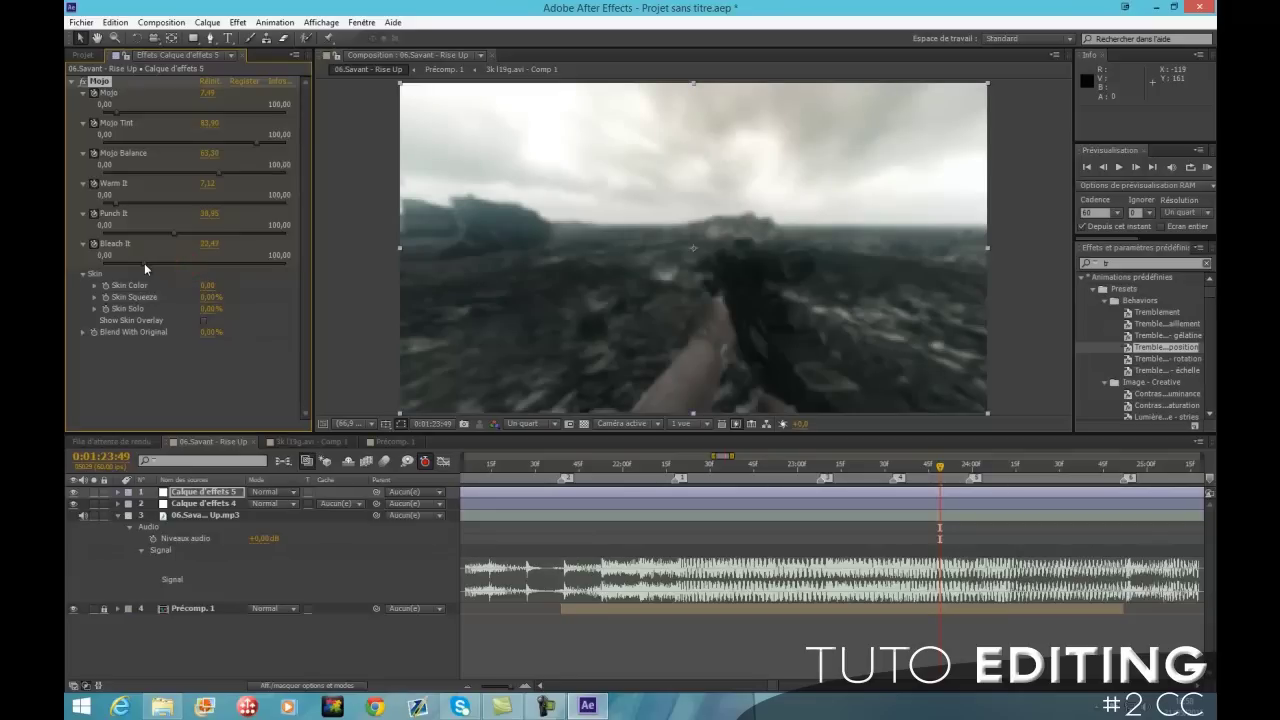
# Turn off keyframing for Mojo's Bleach It, Punch It, Warm It, Mojo Balance, Mojo Tint and Mojo parameters.
pyautogui.click(93, 243)
pyautogui.click(93, 214)
pyautogui.click(93, 183)
pyautogui.click(93, 153)
pyautogui.click(93, 122)
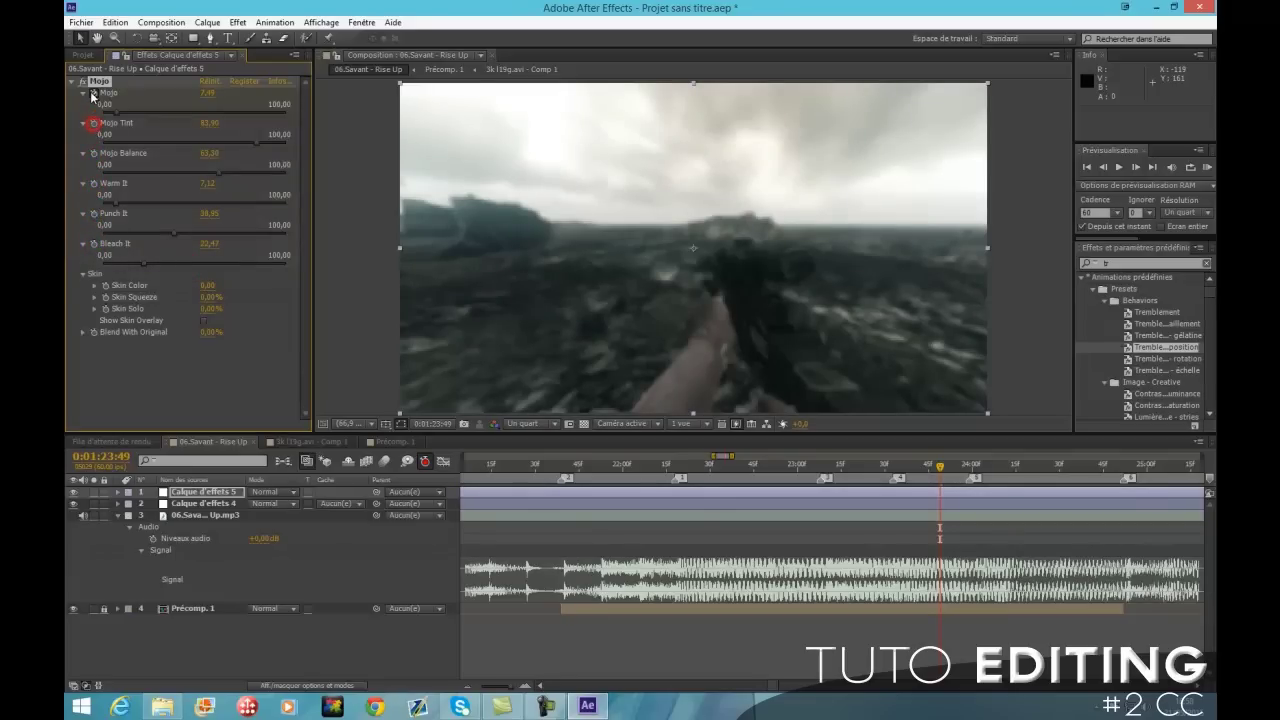
pyautogui.click(93, 92)
# Set the composition preview to full resolution (Intégrale) and fit the image to the viewer (Ajuster).
pyautogui.click(537, 424)
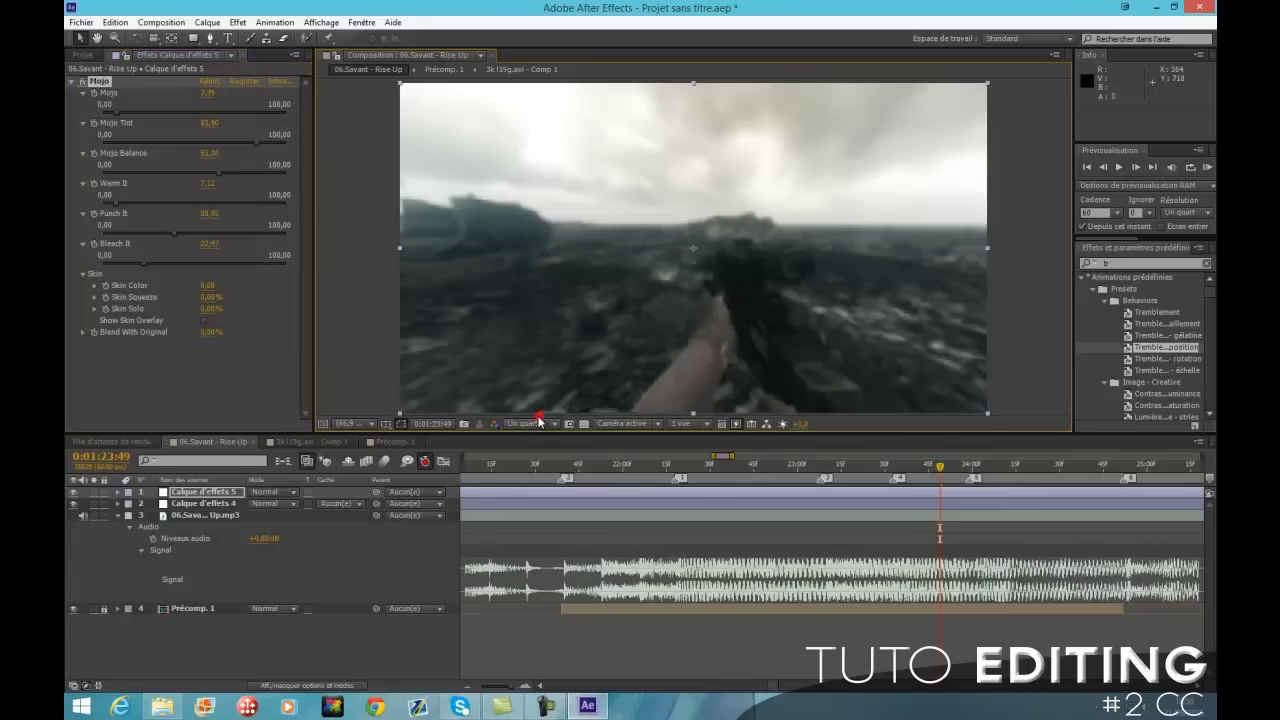
pyautogui.click(542, 460)
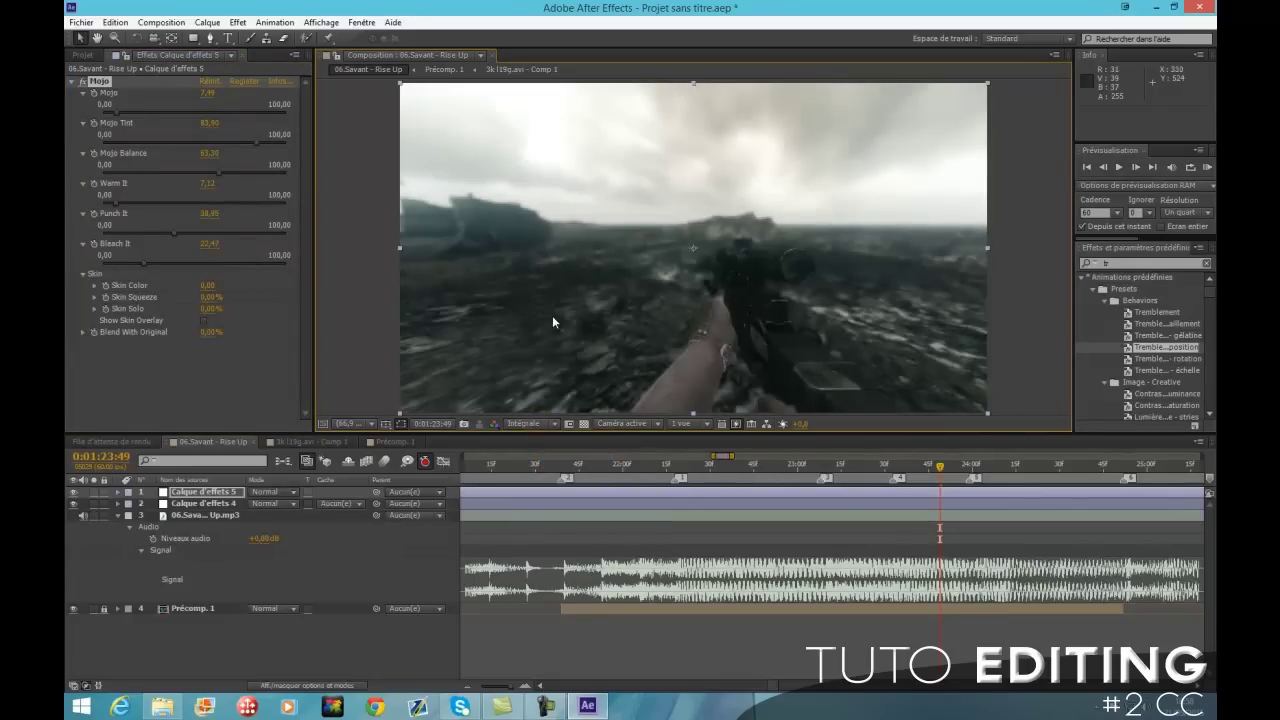
pyautogui.scroll(1, 593, 307)
pyautogui.scroll(-2, 593, 307)
pyautogui.click(345, 424)
pyautogui.click(352, 436)
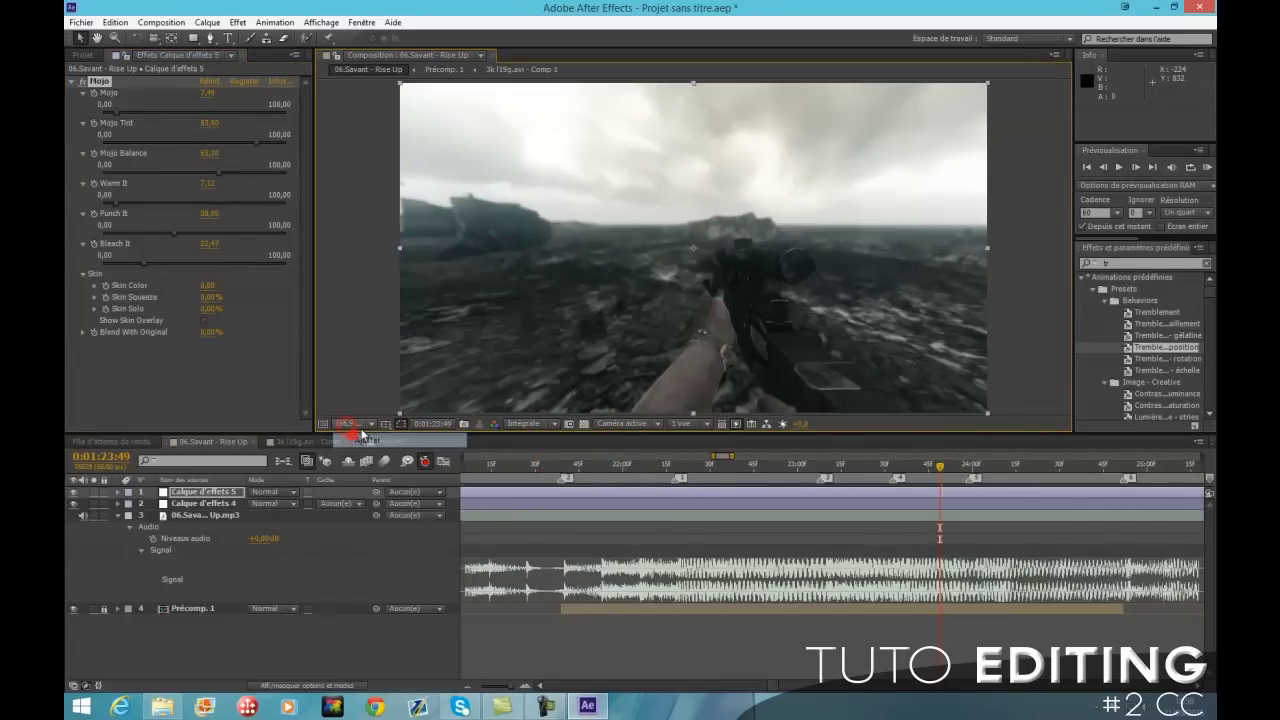
# Solo and unsolo Précomp. 1 repeatedly to compare the ungraded footage with the Looks and Mojo grade.
pyautogui.click(94, 609)
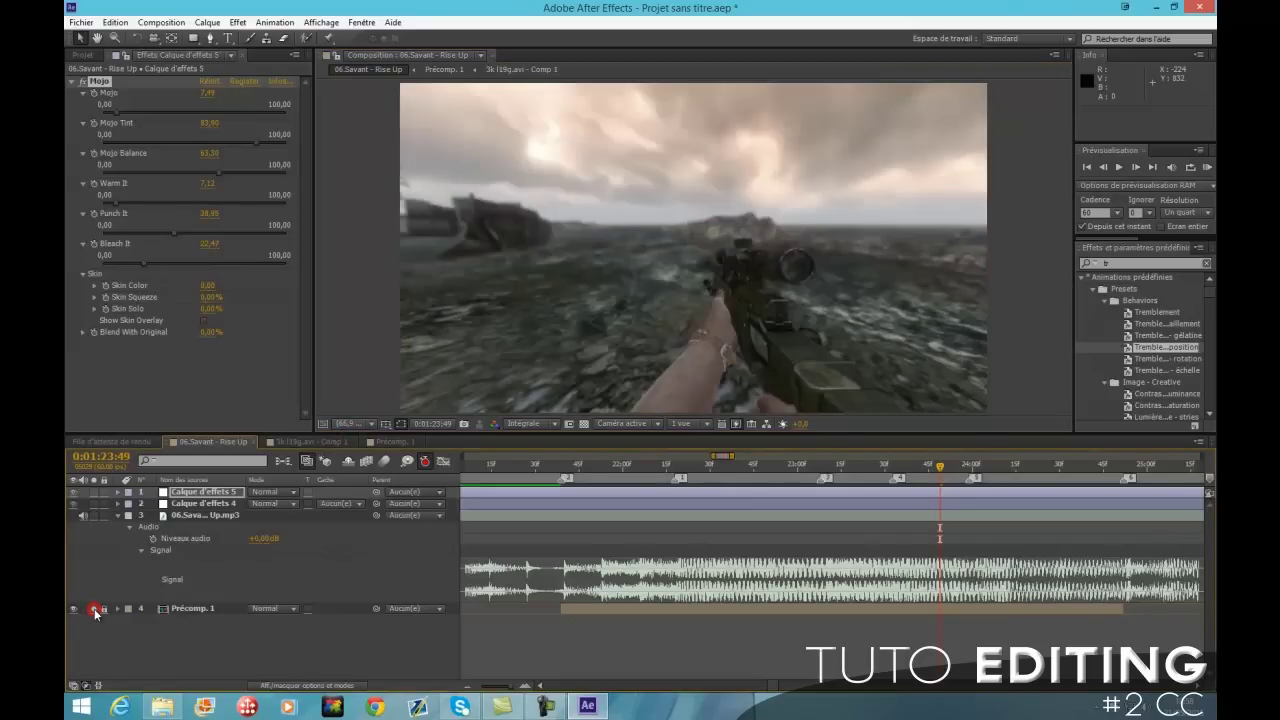
pyautogui.click(94, 609)
pyautogui.click(94, 609)
pyautogui.click(94, 609)
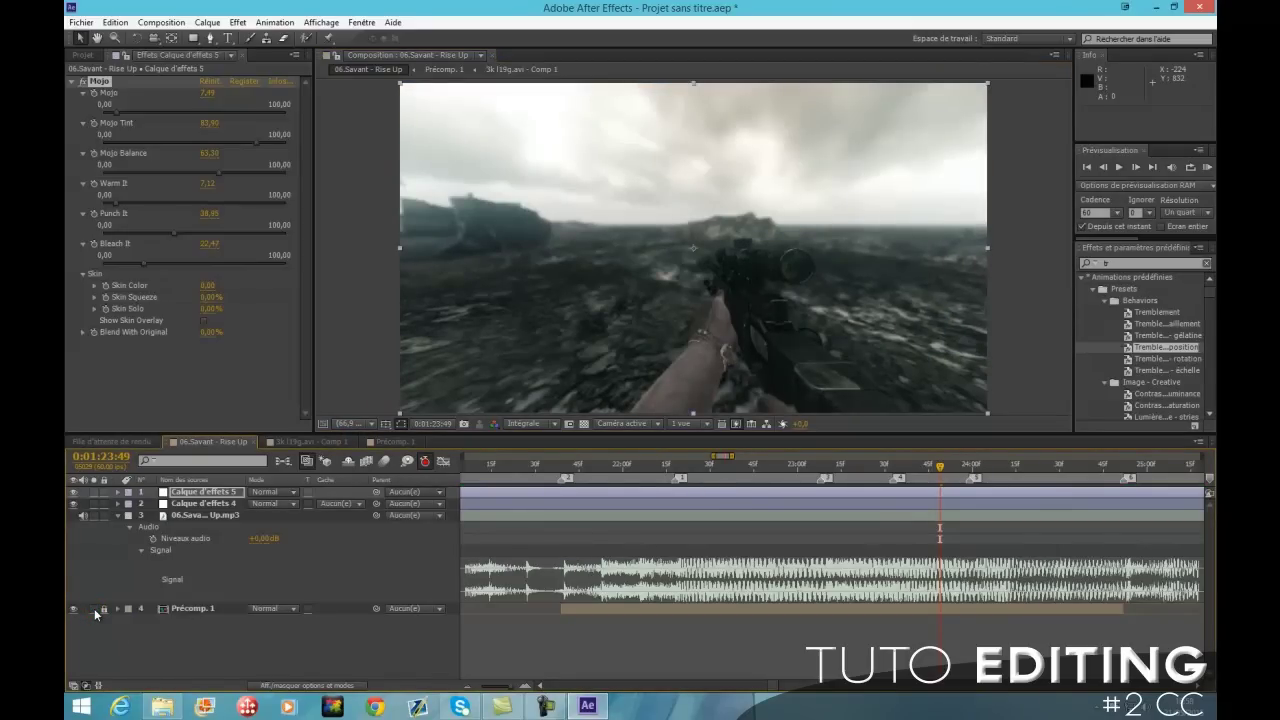
pyautogui.click(94, 609)
pyautogui.click(94, 609)
pyautogui.click(94, 609)
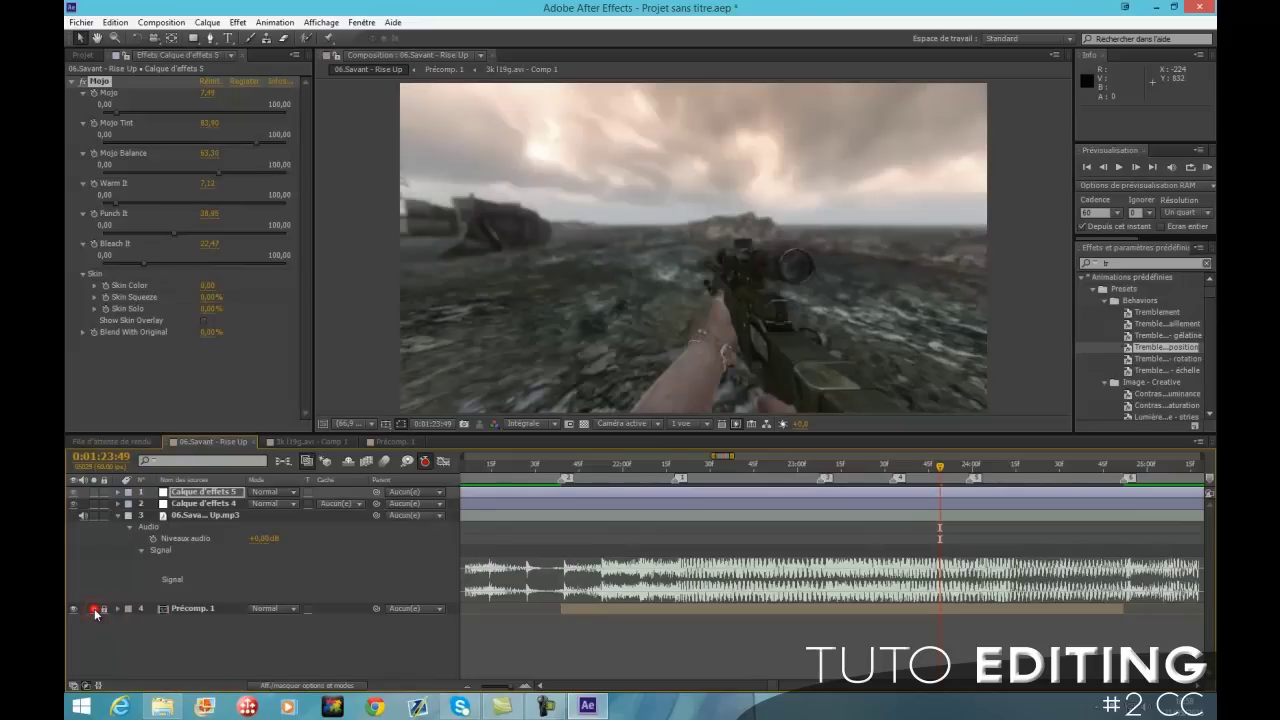
pyautogui.click(94, 609)
pyautogui.click(94, 609)
pyautogui.click(94, 609)
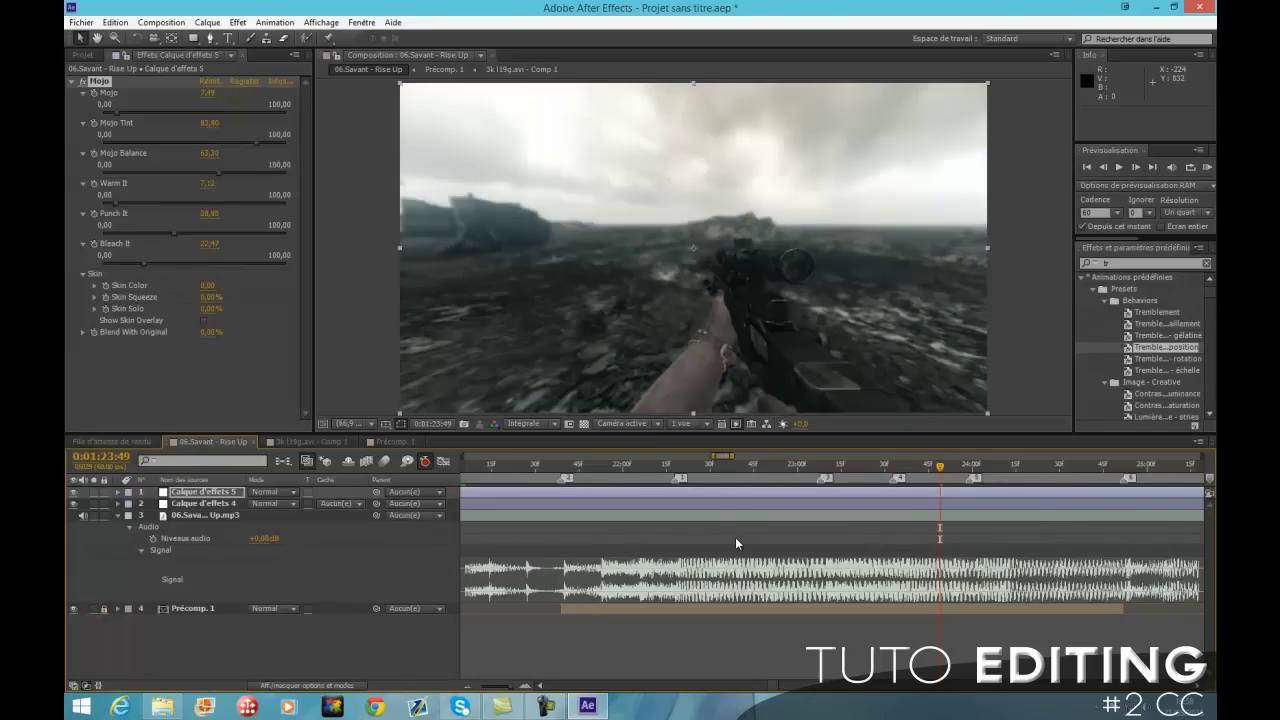
# Create a third adjustment layer (Calque d'effets) at the top of the Rise Up composition.
pyautogui.click(774, 674)
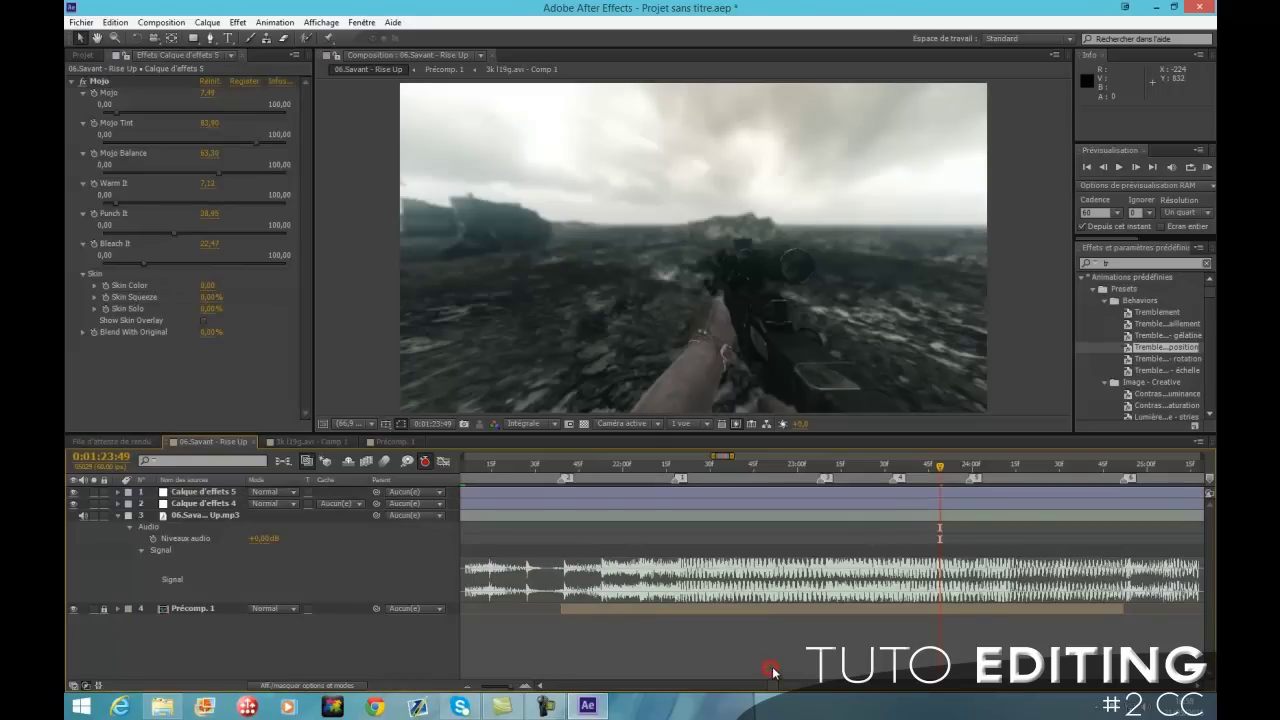
pyautogui.click(208, 22)
pyautogui.moveTo(230, 38)
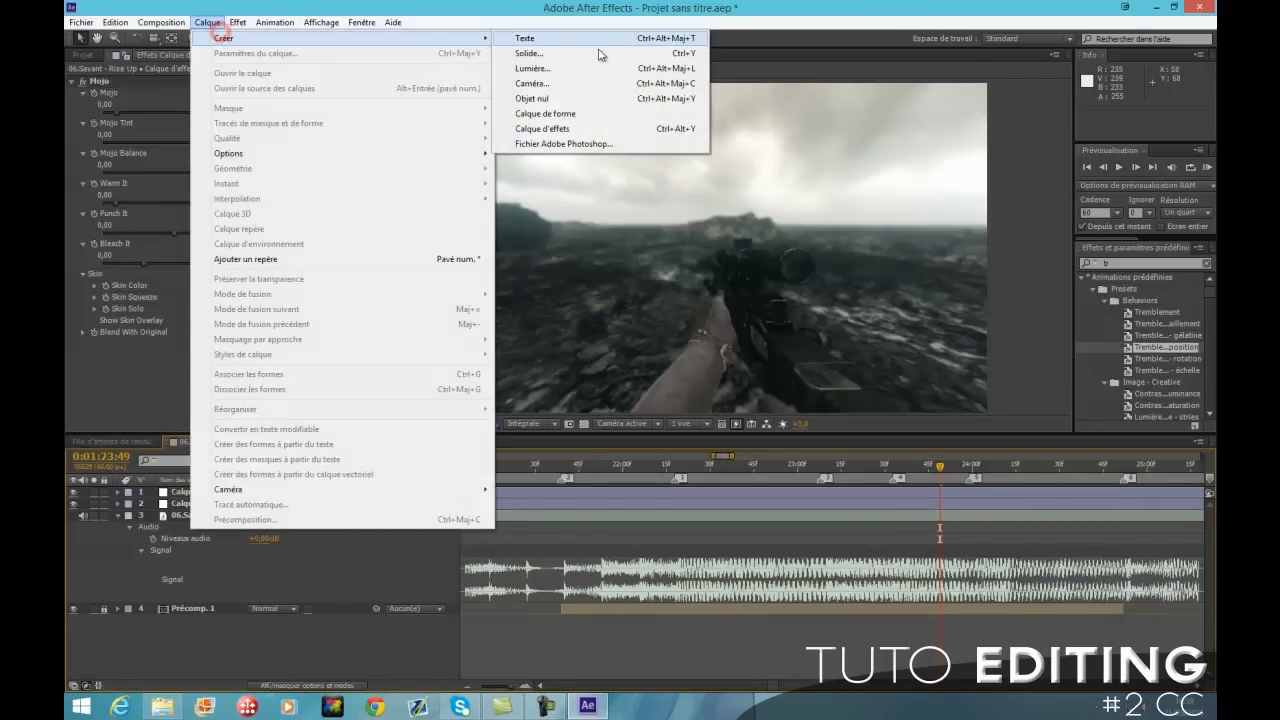
pyautogui.click(603, 133)
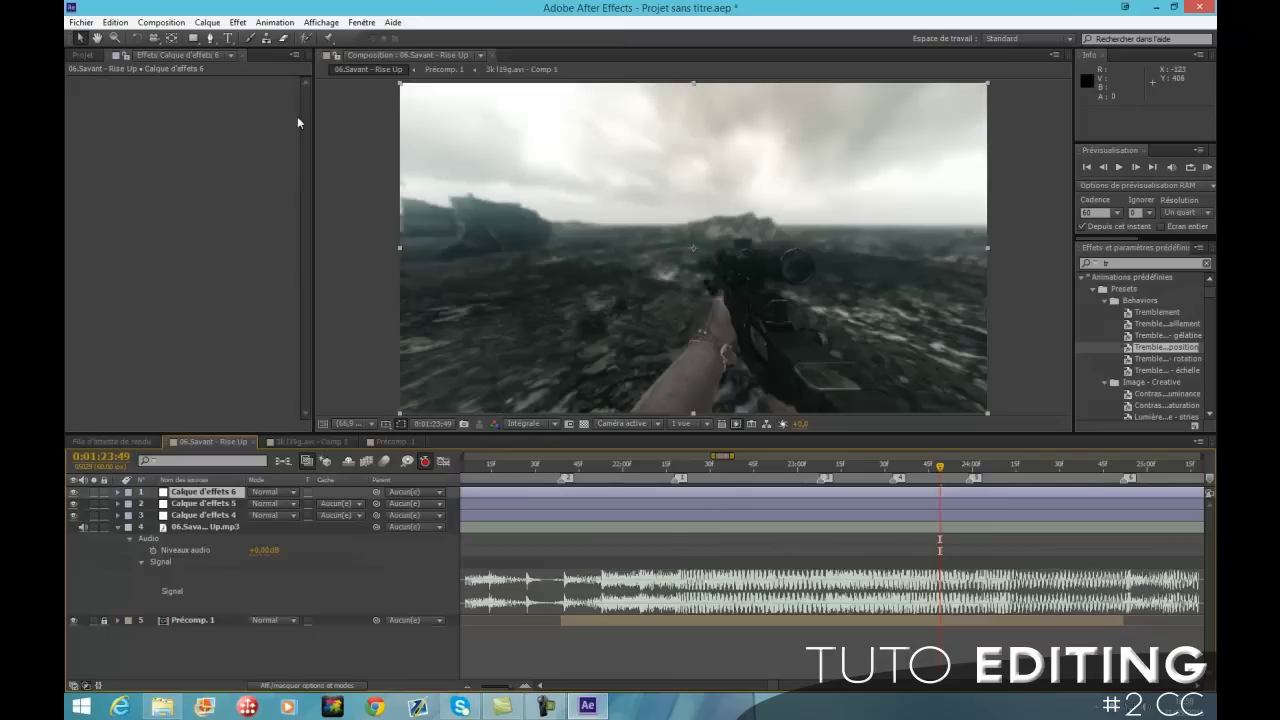
pyautogui.click(238, 22)
pyautogui.click(238, 22)
# Search the effects for "sharp" and apply the Sapphire S_Sharpen effect to the new adjustment layer.
pyautogui.click(1140, 263)
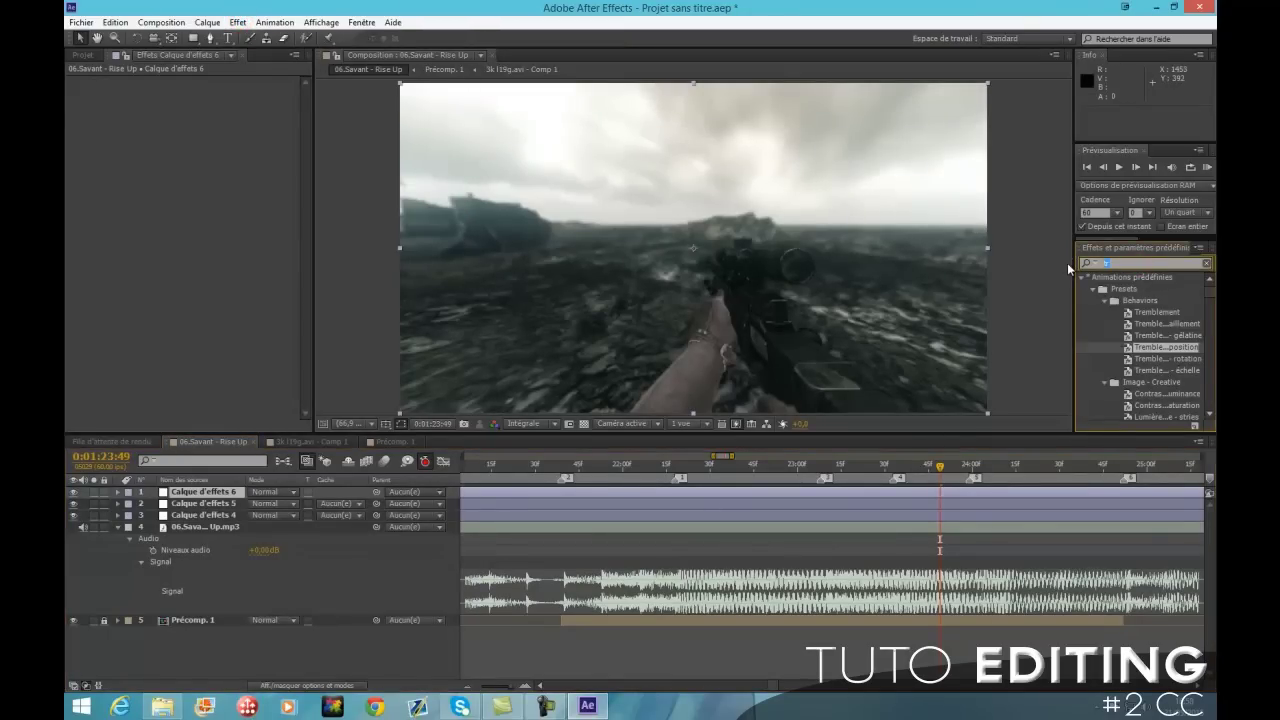
pyautogui.write('shap')
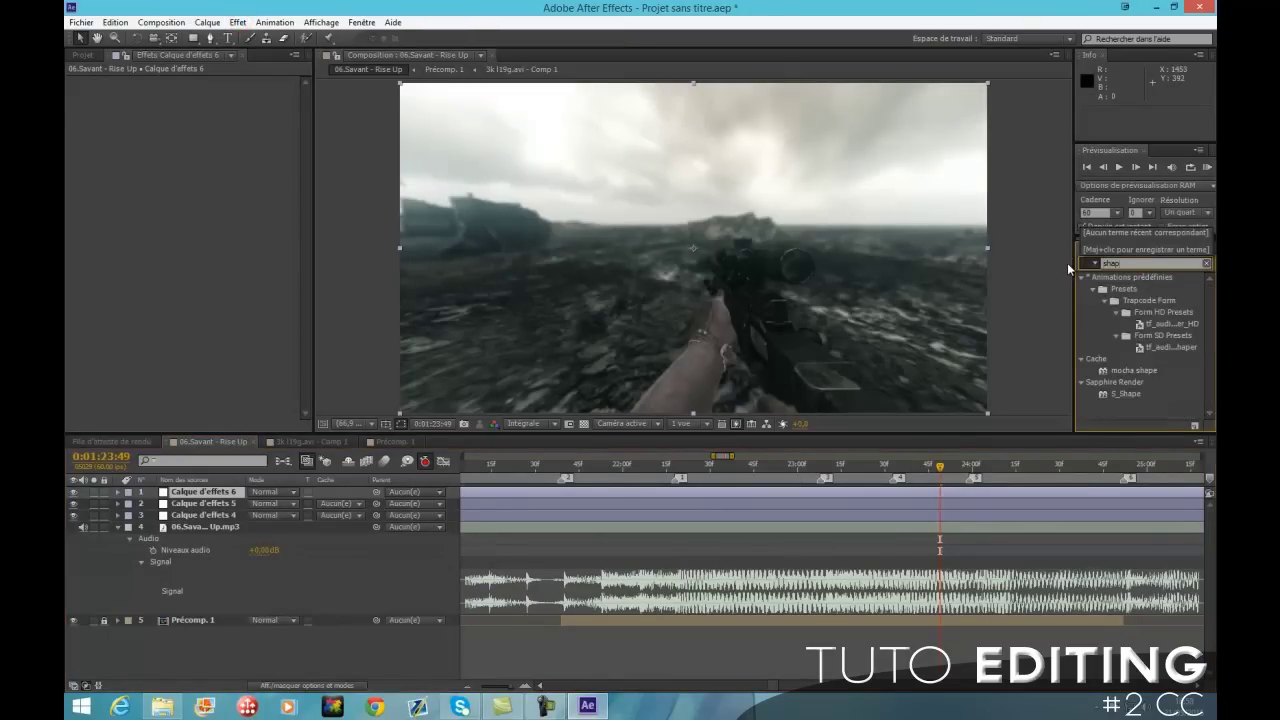
pyautogui.press('BackSpace')
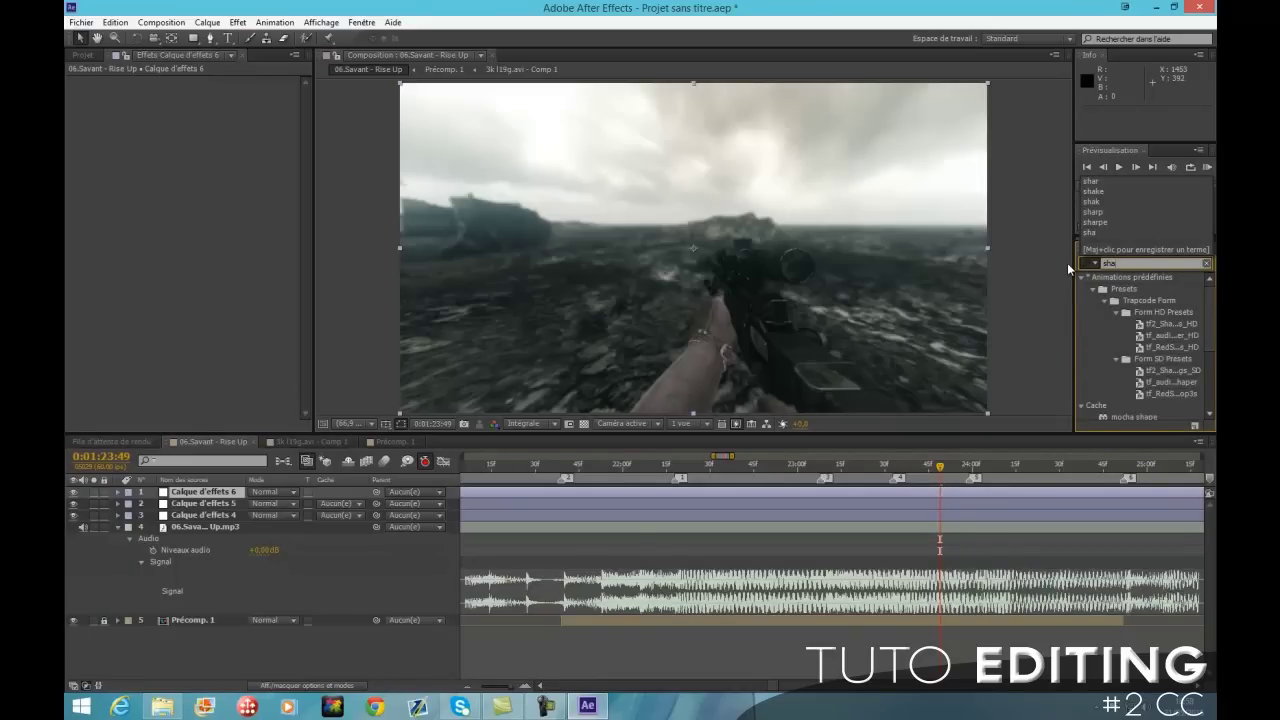
pyautogui.write('rp')
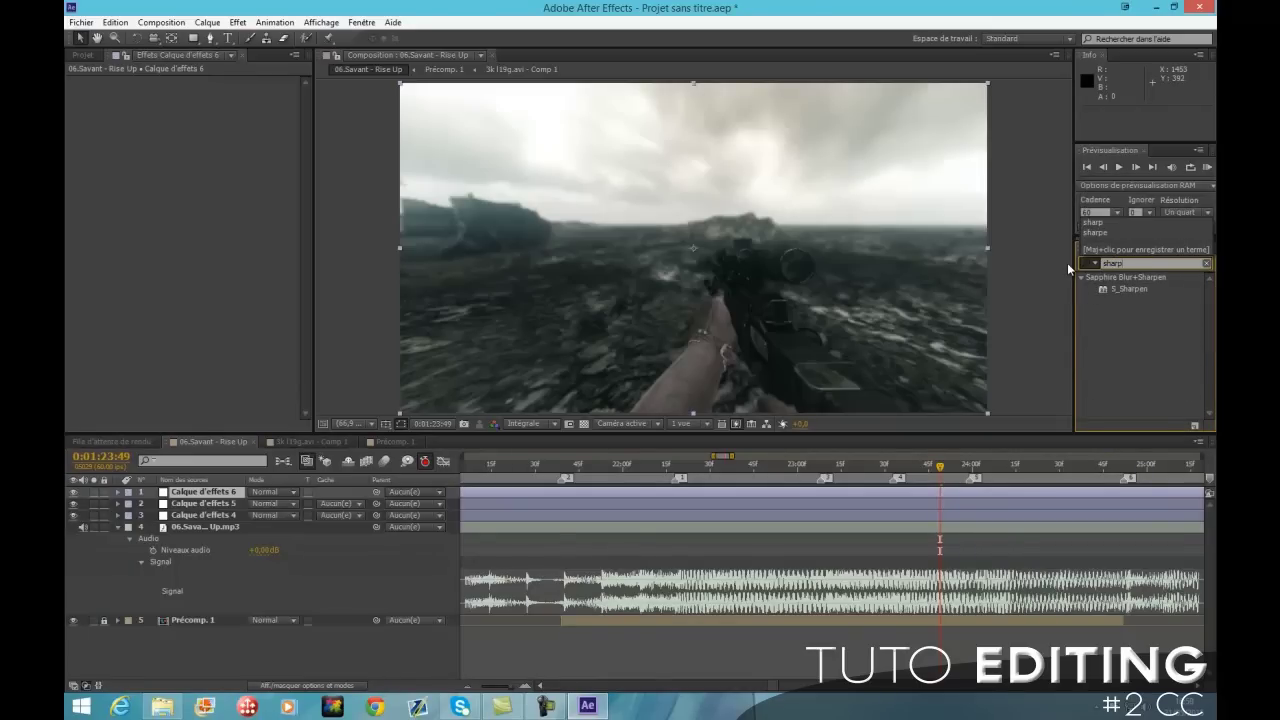
pyautogui.click(1155, 318)
pyautogui.moveTo(1130, 288); pyautogui.dragTo(997, 490)
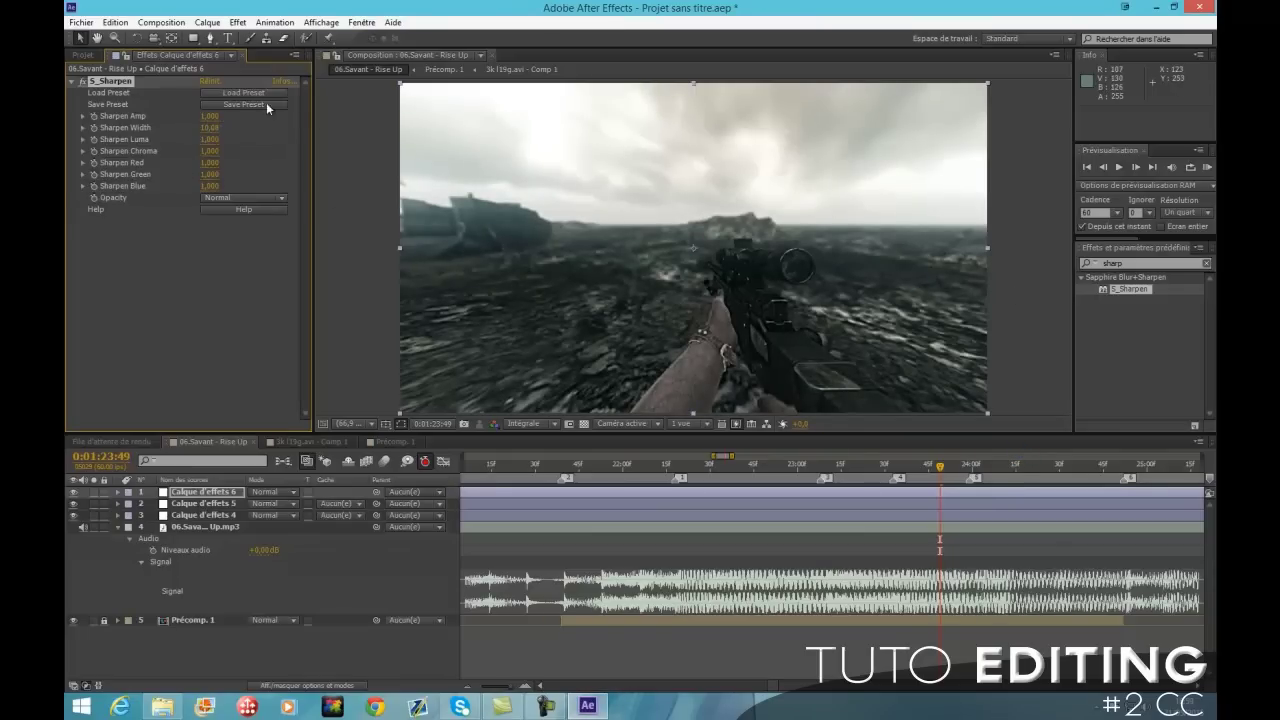
# Set S_Sharpen's Sharpen Amp to 0.5 as a trial, adjust it to 0.7, and deselect the layer.
pyautogui.click(213, 117)
pyautogui.write('0,5')
pyautogui.press('Return')
pyautogui.click(211, 117)
pyautogui.write('0,2')
pyautogui.click(316, 190)
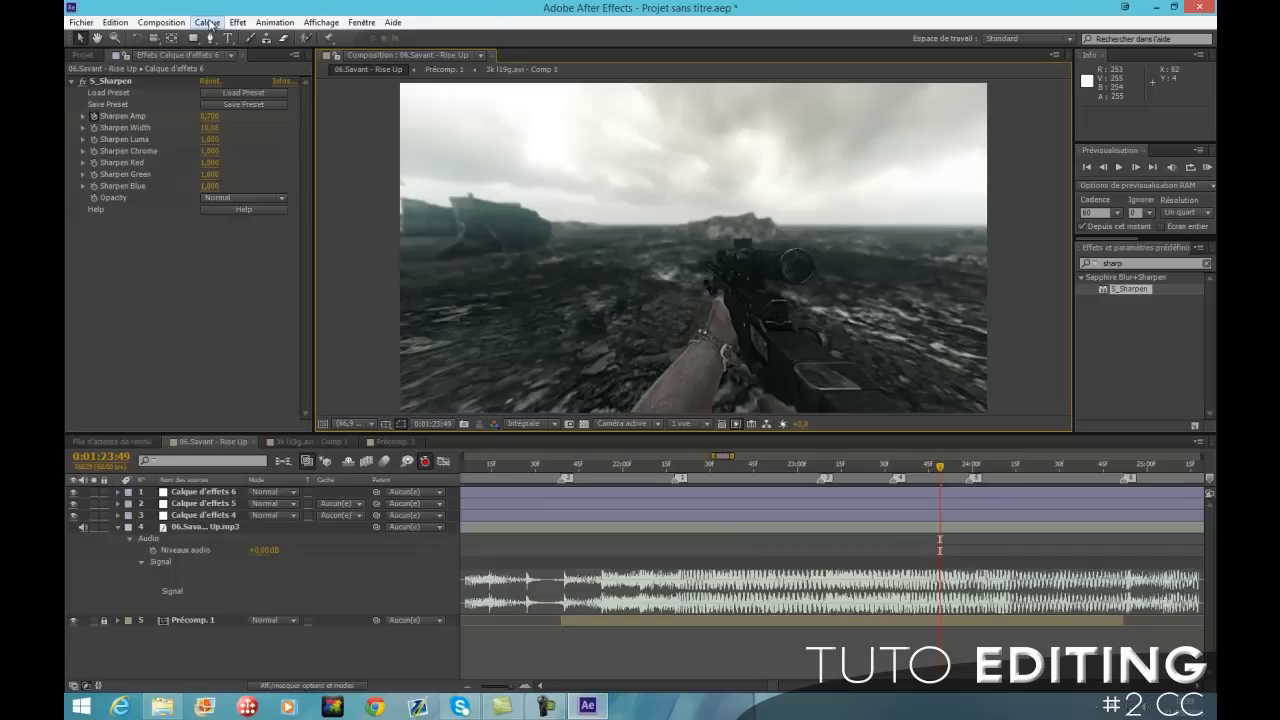
# Create a black composition-size solid at the top of the layer stack.
pyautogui.click(209, 23)
pyautogui.moveTo(220, 40)
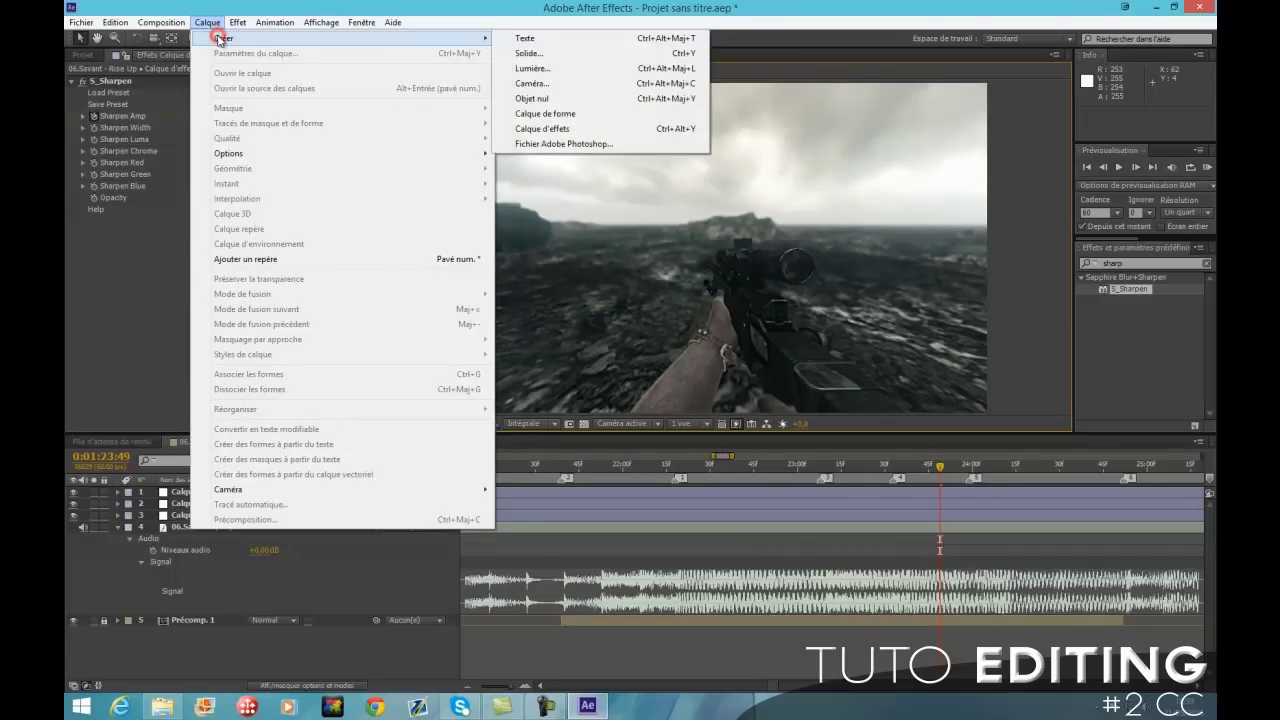
pyautogui.click(599, 53)
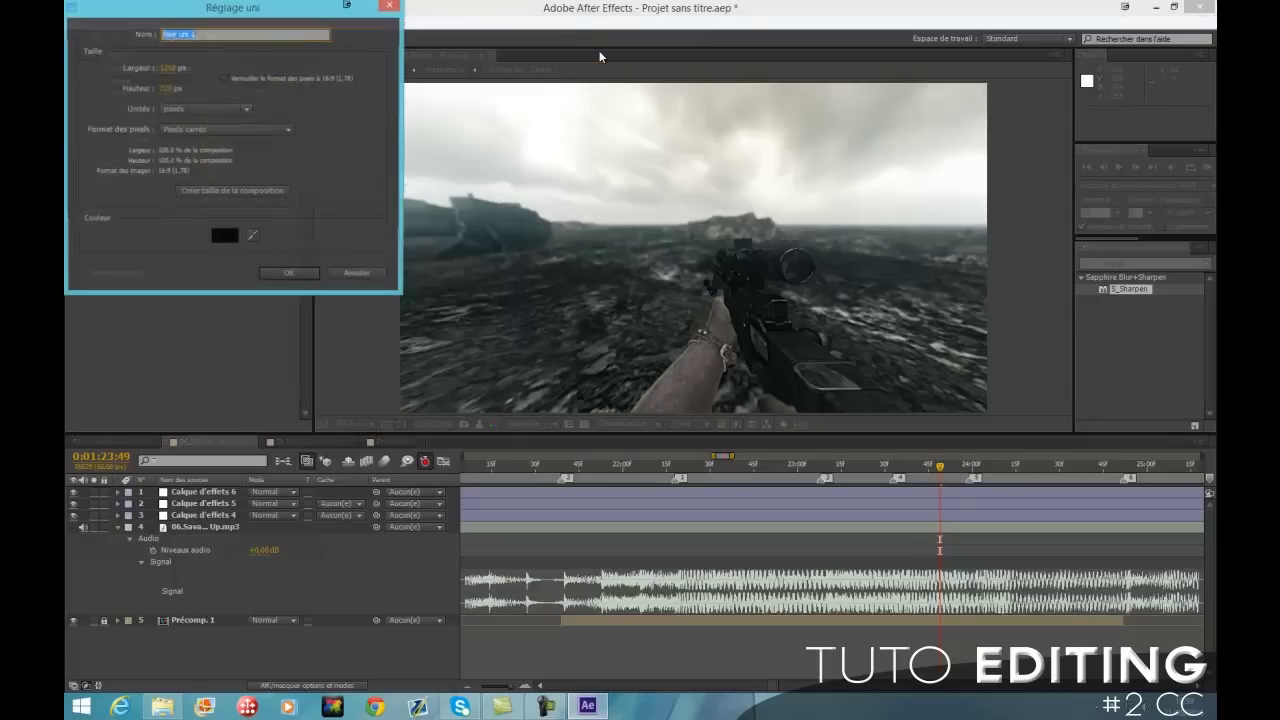
pyautogui.click(289, 274)
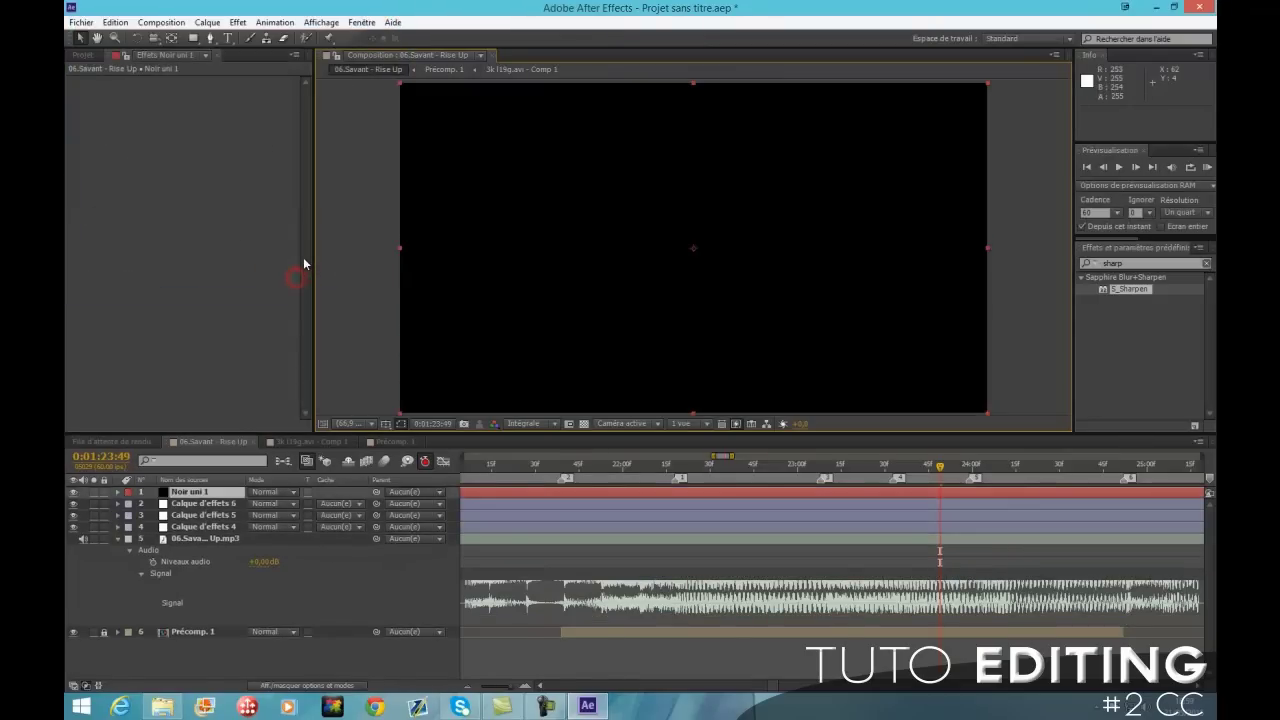
# Display the grid over the composition and check the black solid's transform properties.
pyautogui.click(386, 424)
pyautogui.click(414, 473)
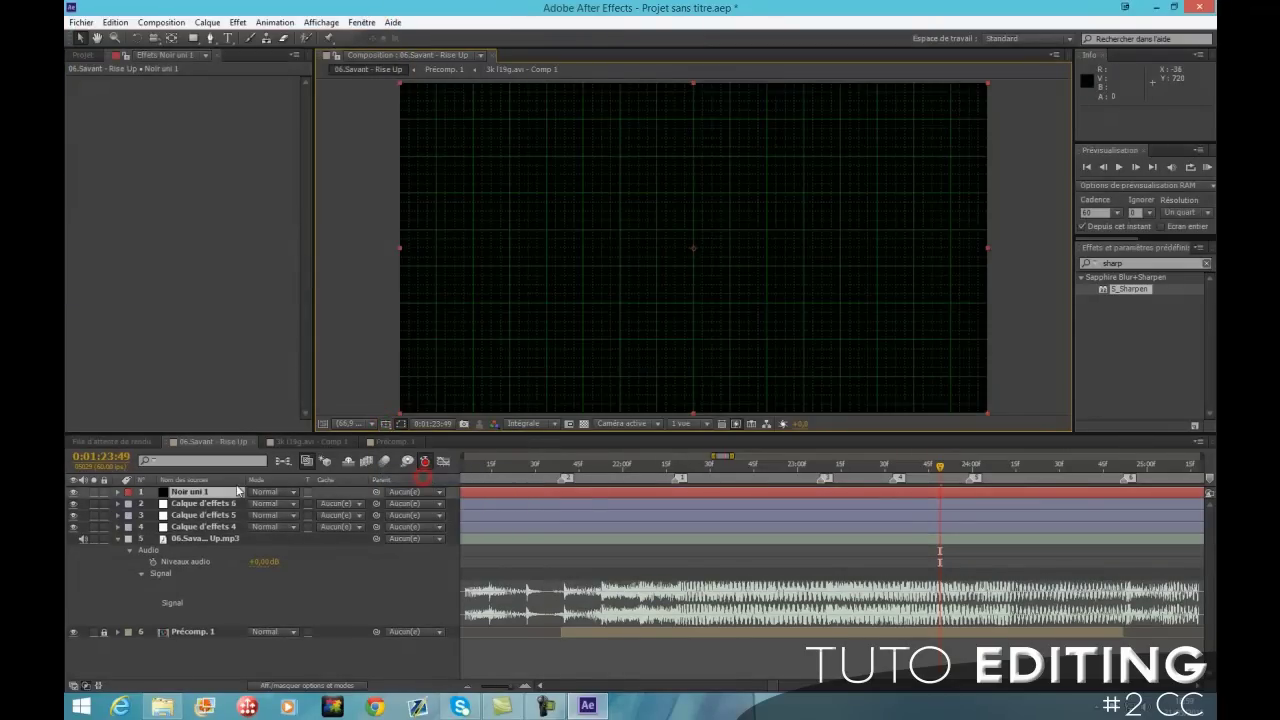
pyautogui.click(118, 492)
pyautogui.click(129, 503)
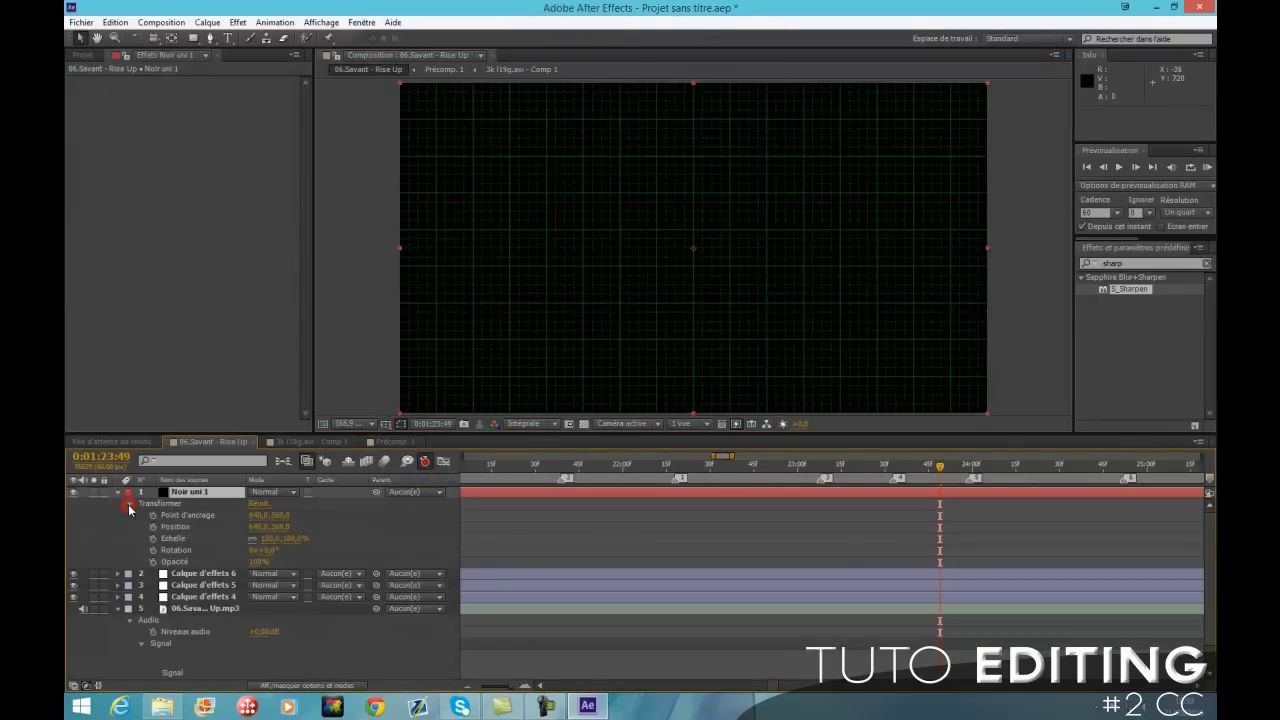
pyautogui.click(129, 503)
pyautogui.click(118, 492)
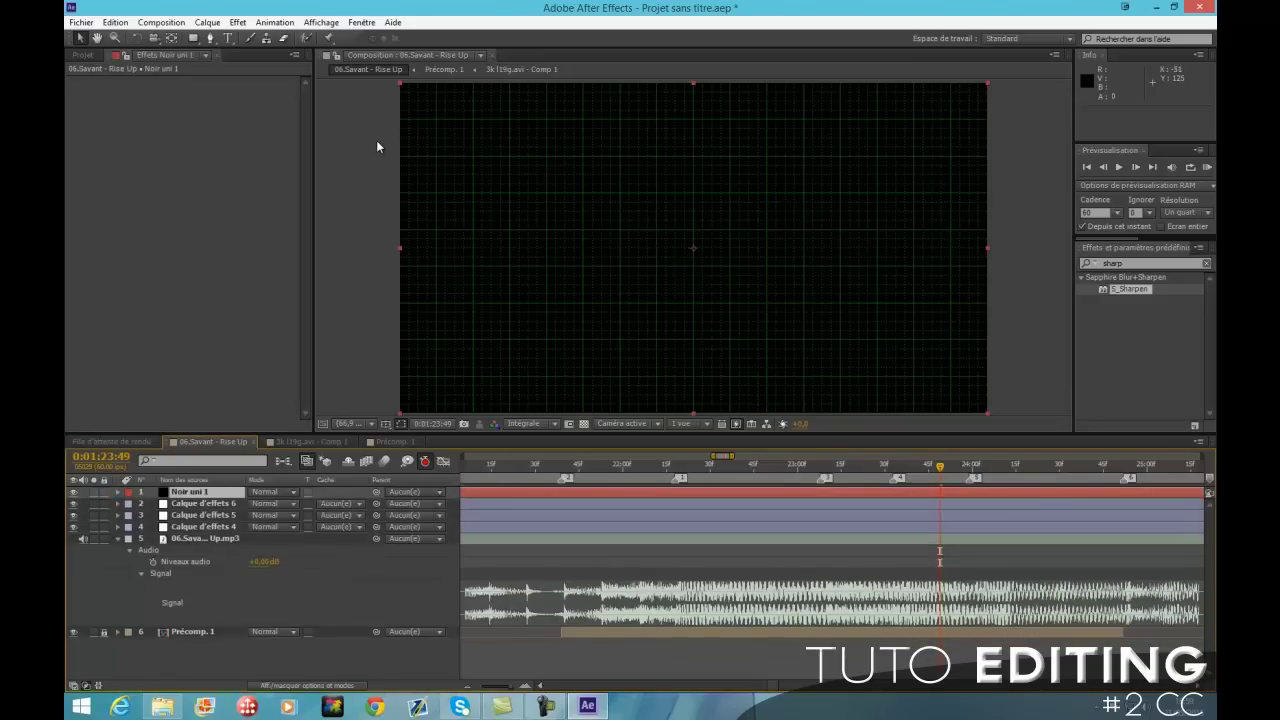
# Mask the solid with a rectangle wider than the frame, one grid square in from its upper and lower edges, and invert the mask.
pyautogui.click(196, 38)
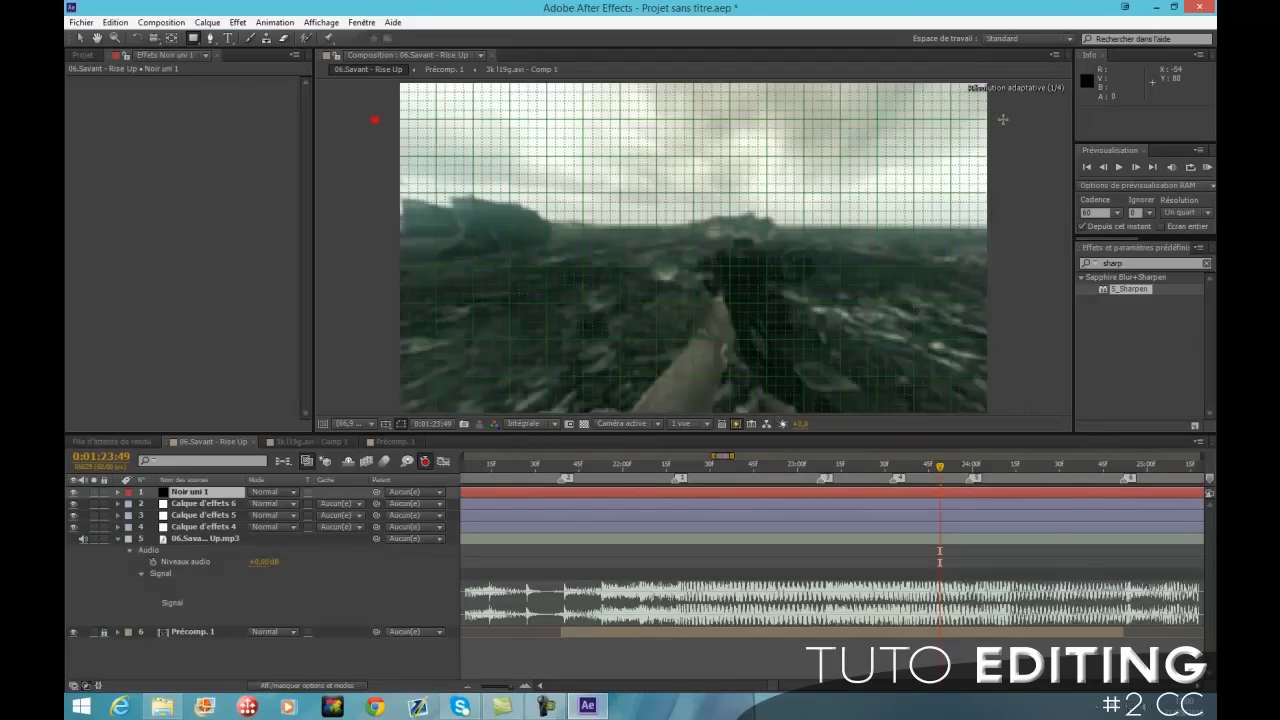
pyautogui.moveTo(1003, 119); pyautogui.dragTo(1028, 377)
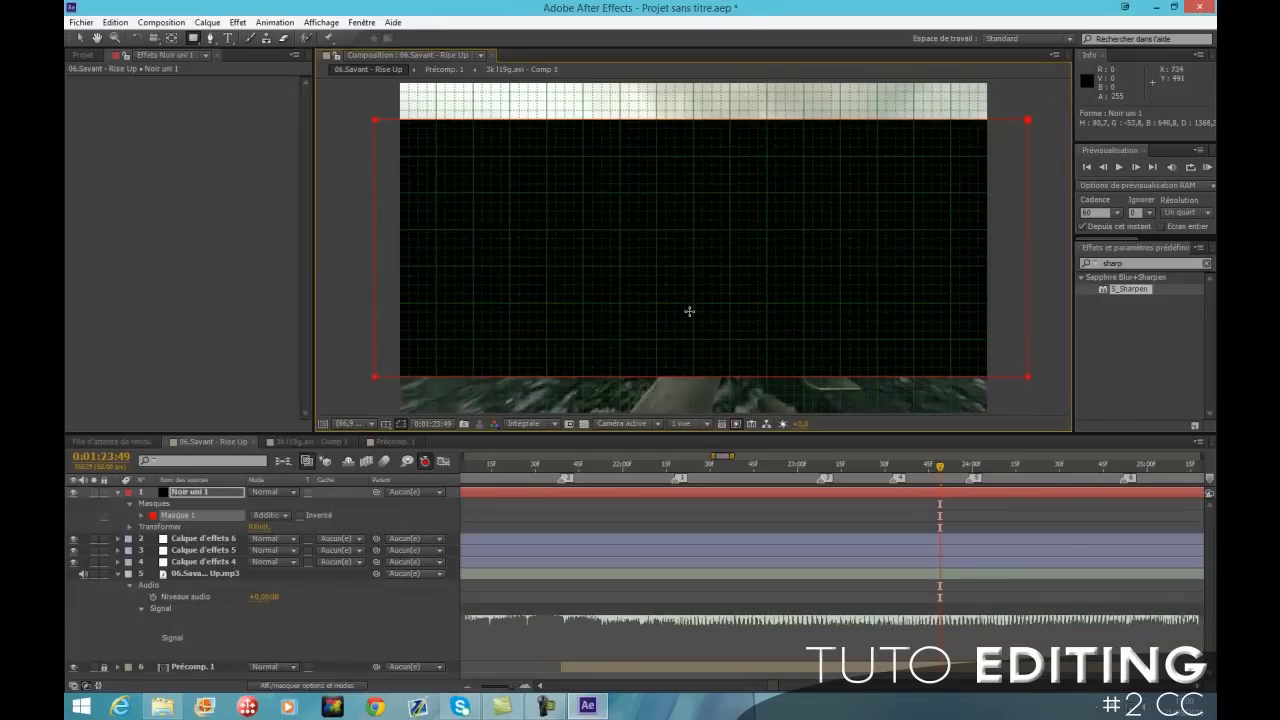
pyautogui.click(306, 521)
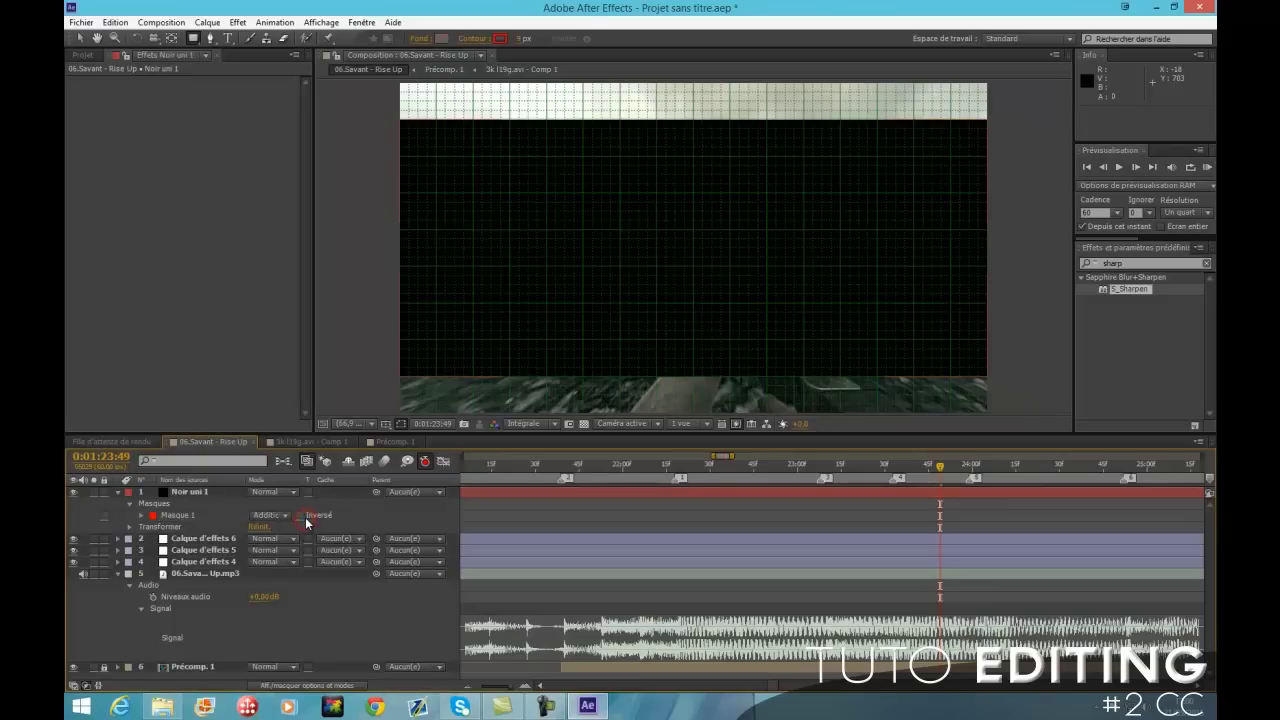
pyautogui.click(299, 515)
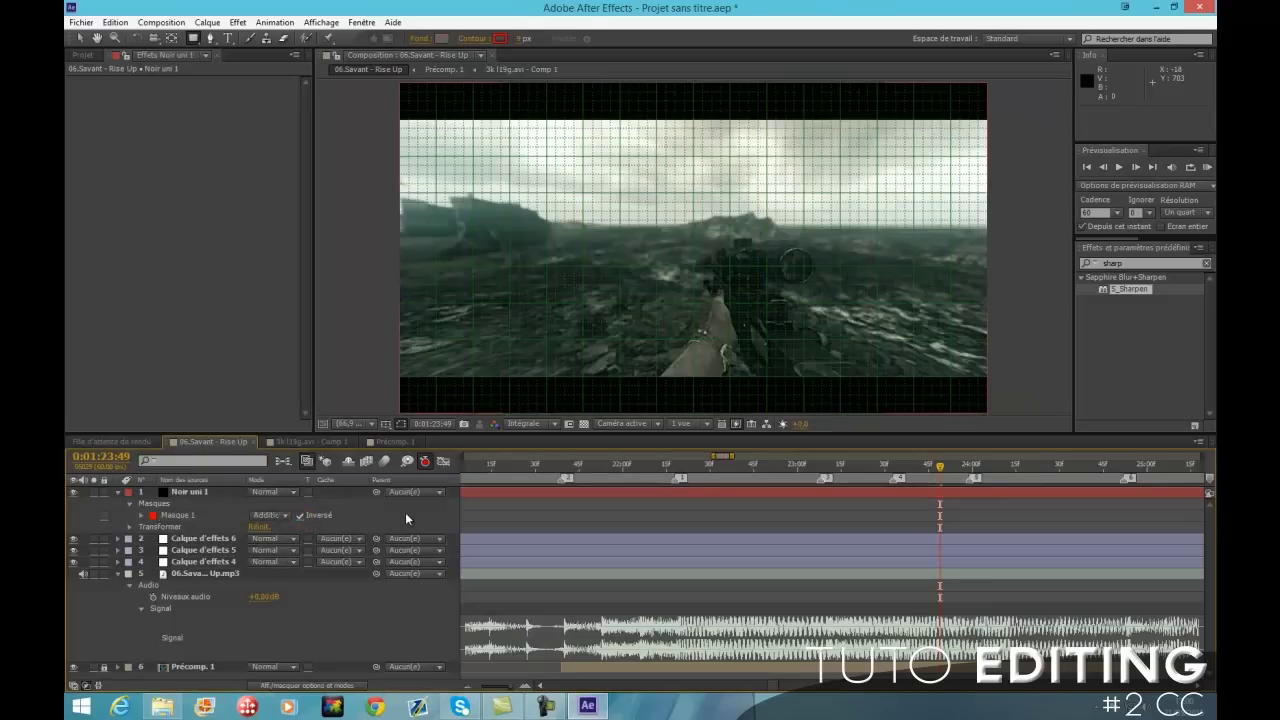
pyautogui.click(80, 37)
pyautogui.click(336, 164)
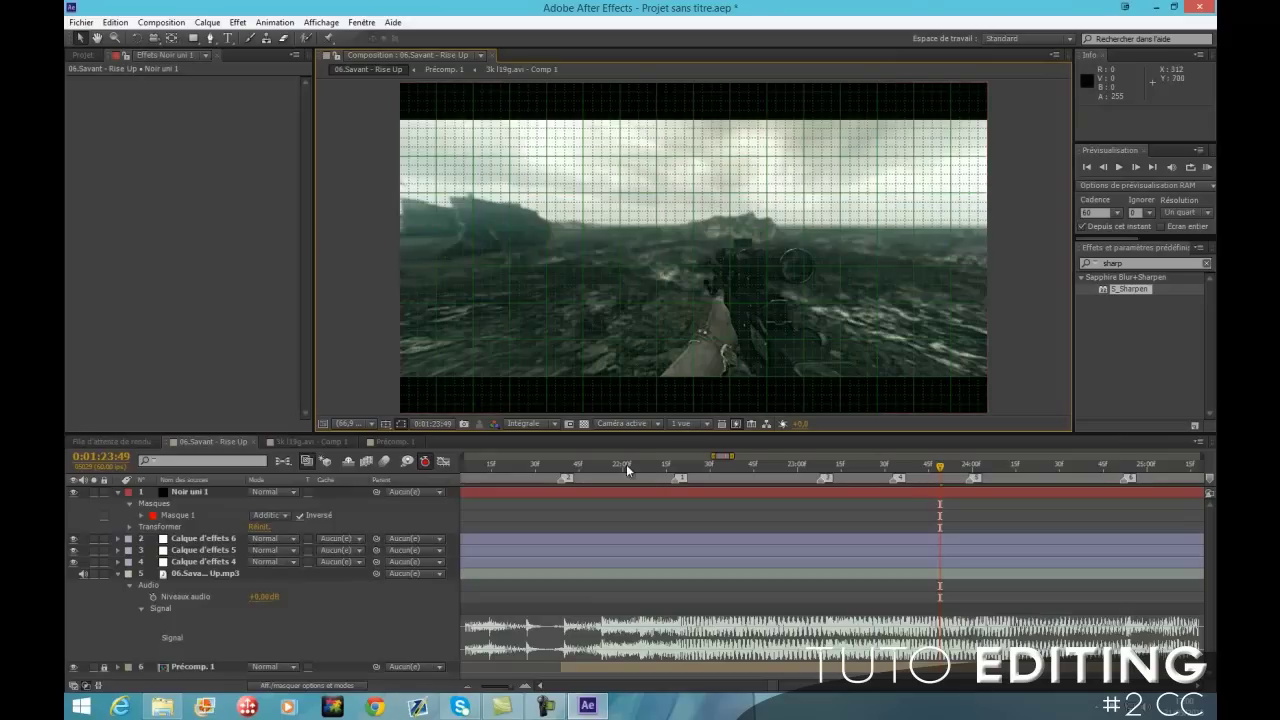
# Hide the grid over the composition.
pyautogui.click(385, 424)
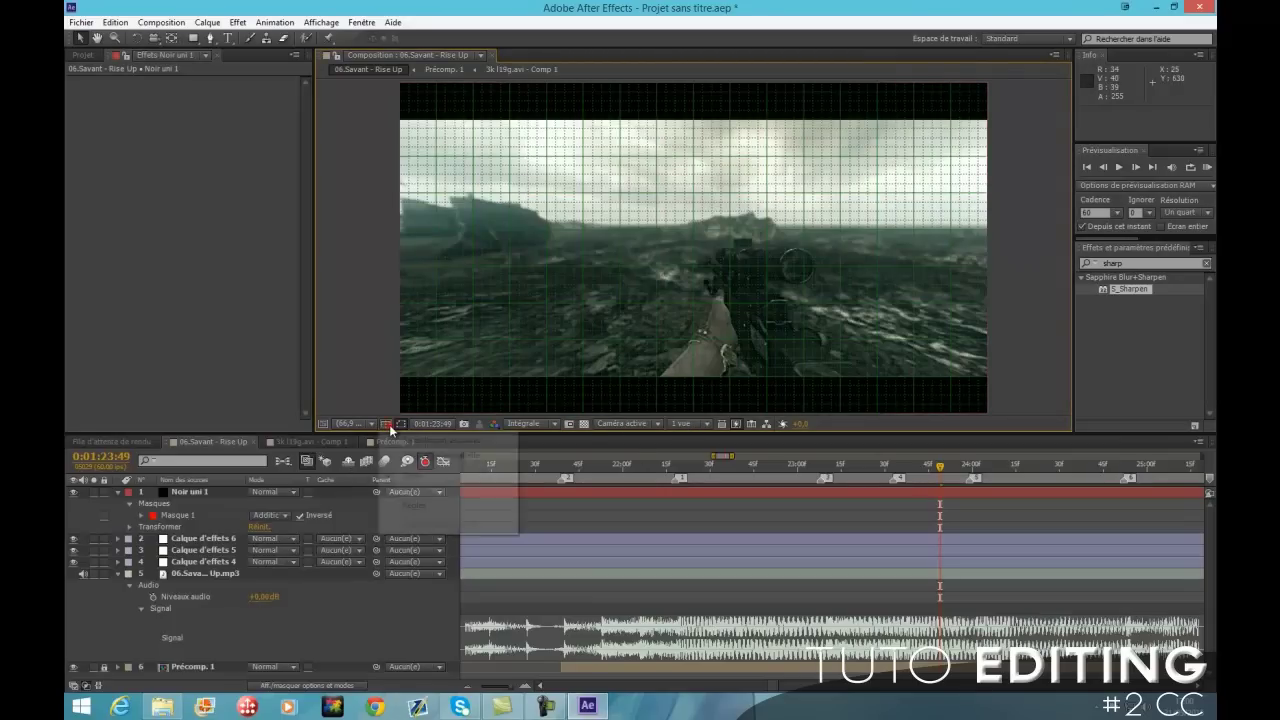
pyautogui.click(408, 490)
pyautogui.click(386, 424)
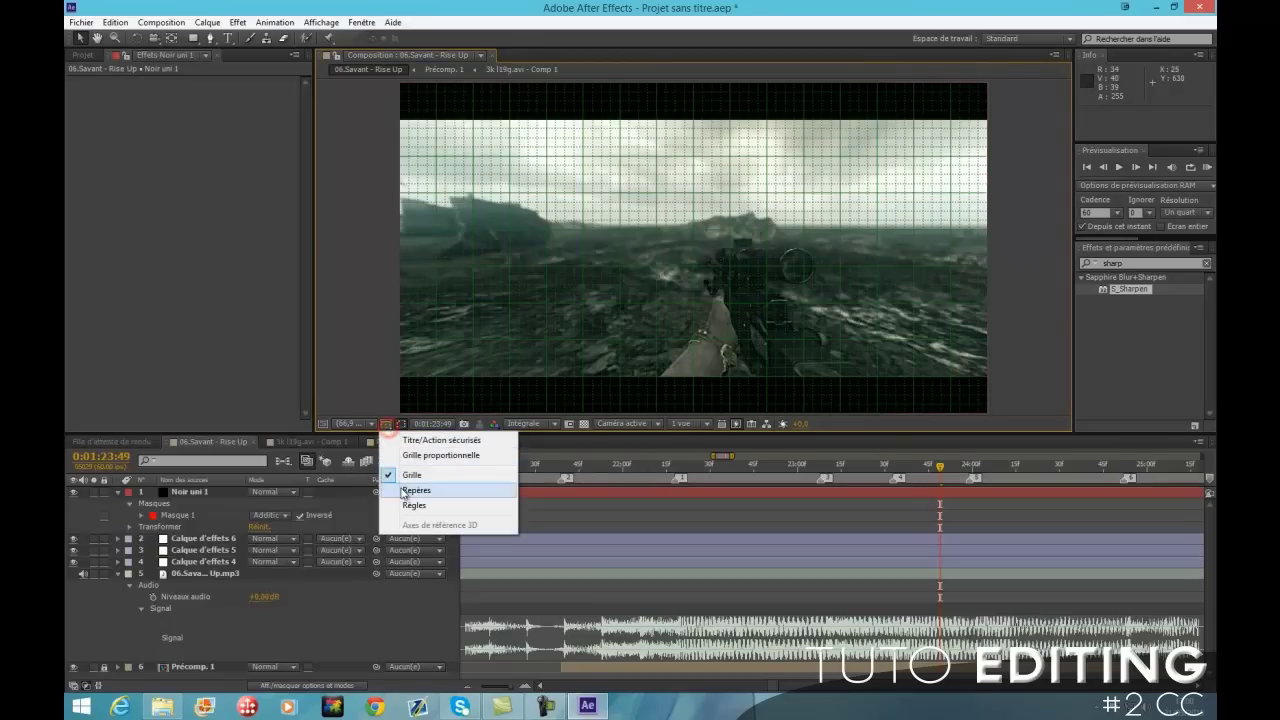
pyautogui.click(405, 490)
pyautogui.click(389, 424)
pyautogui.click(410, 474)
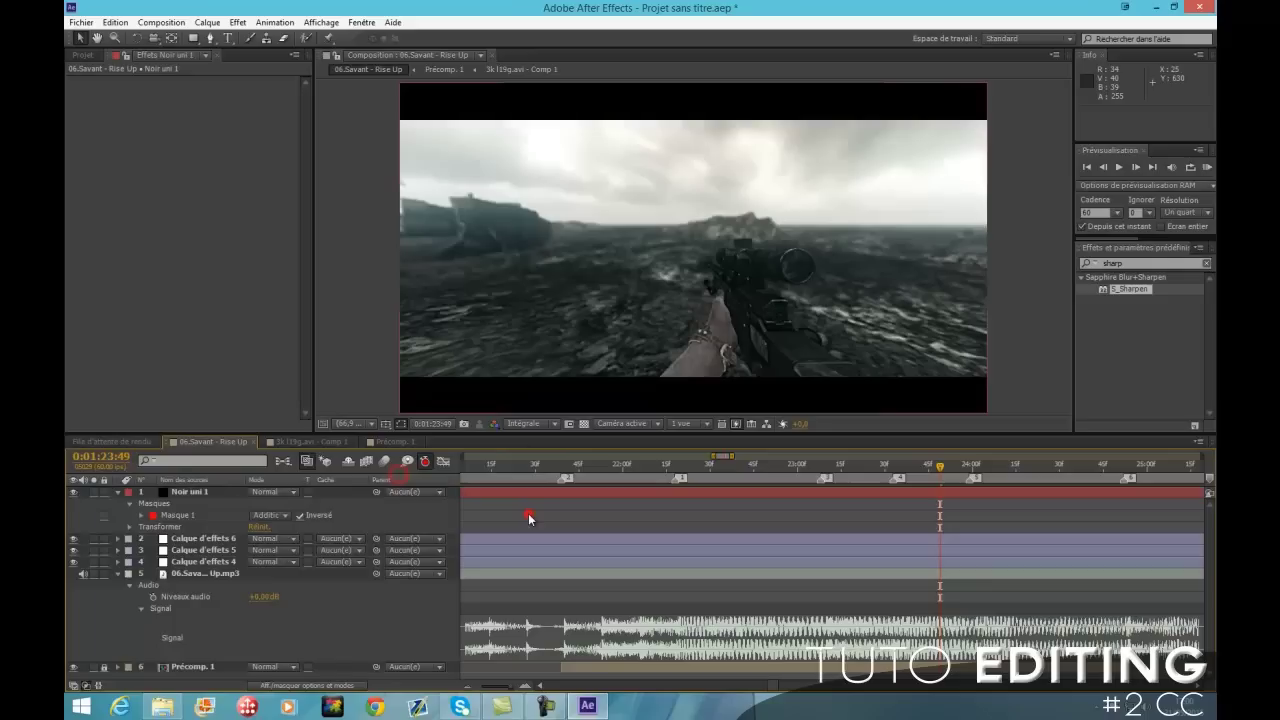
# Collapse the black solid's properties and solo Précomp. 1 briefly to compare the original footage with the finished grade.
pyautogui.click(119, 492)
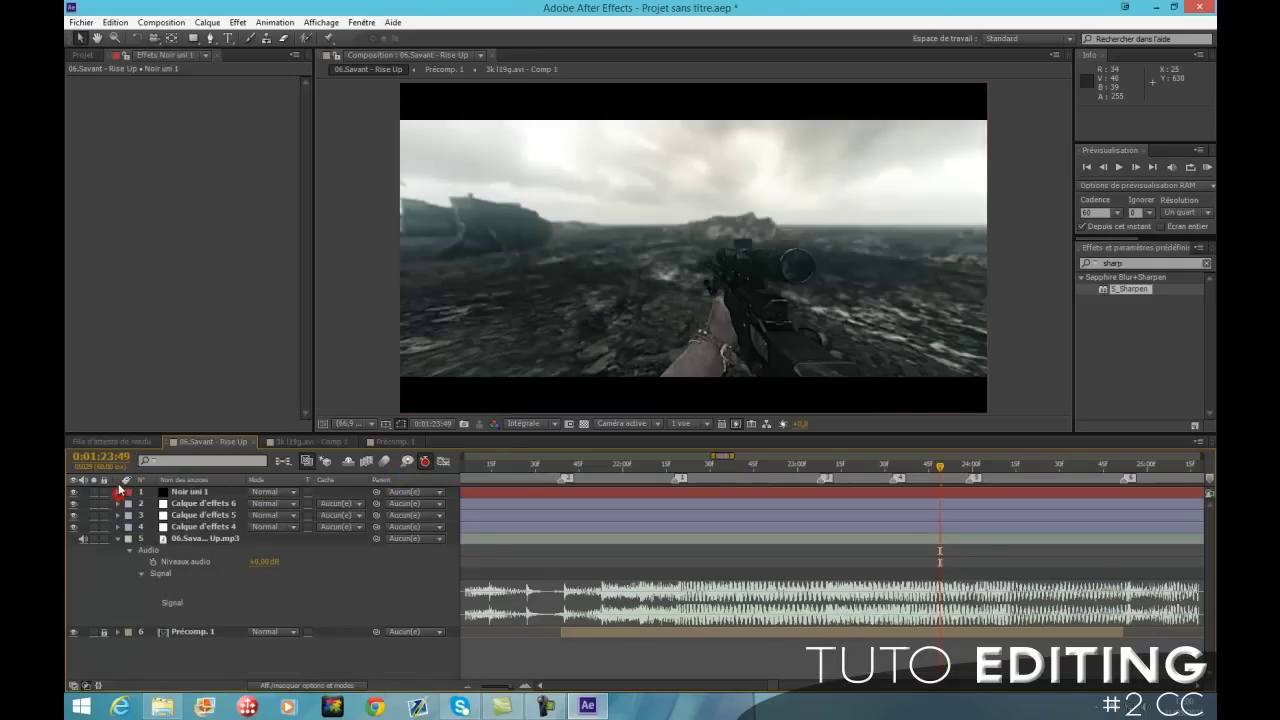
pyautogui.click(94, 632)
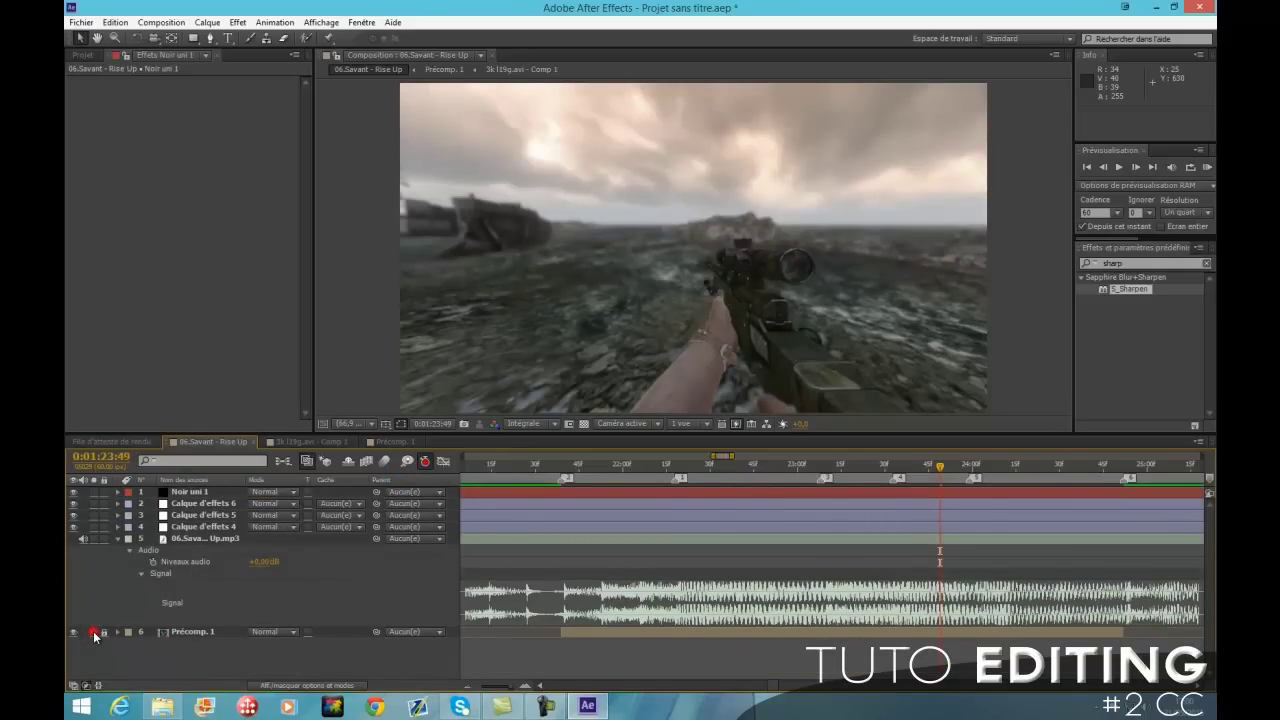
pyautogui.click(94, 632)
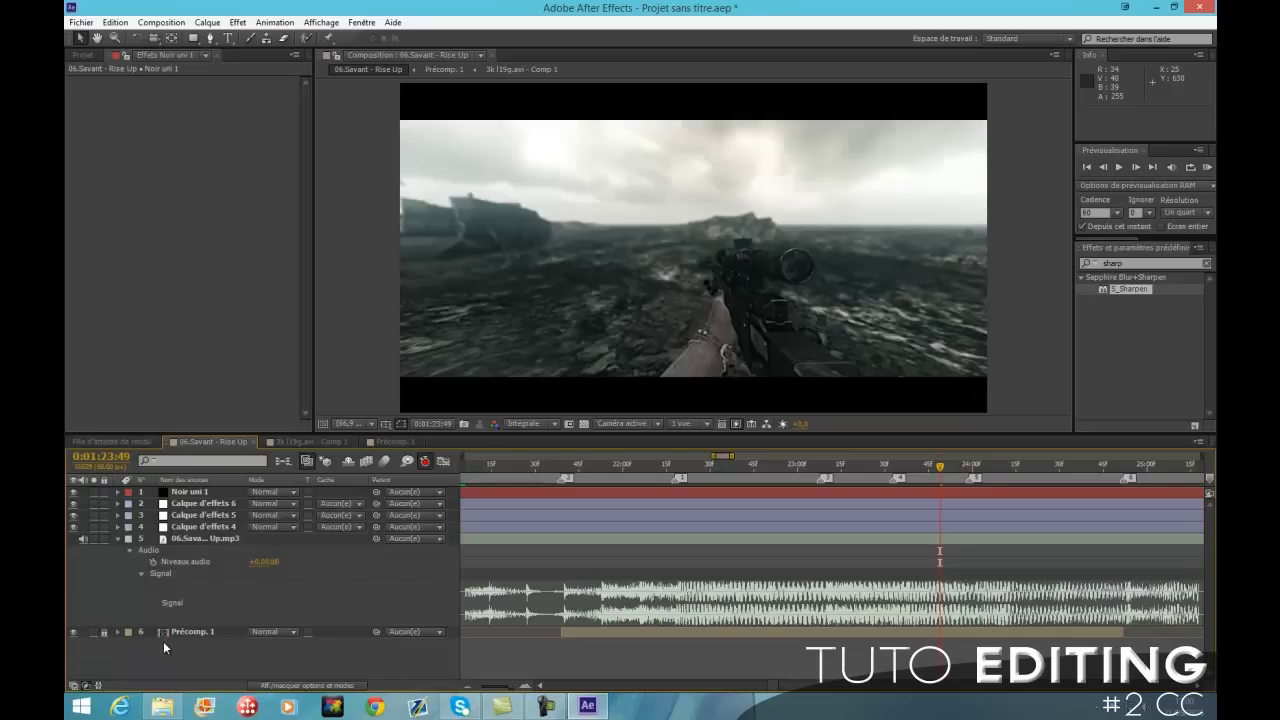